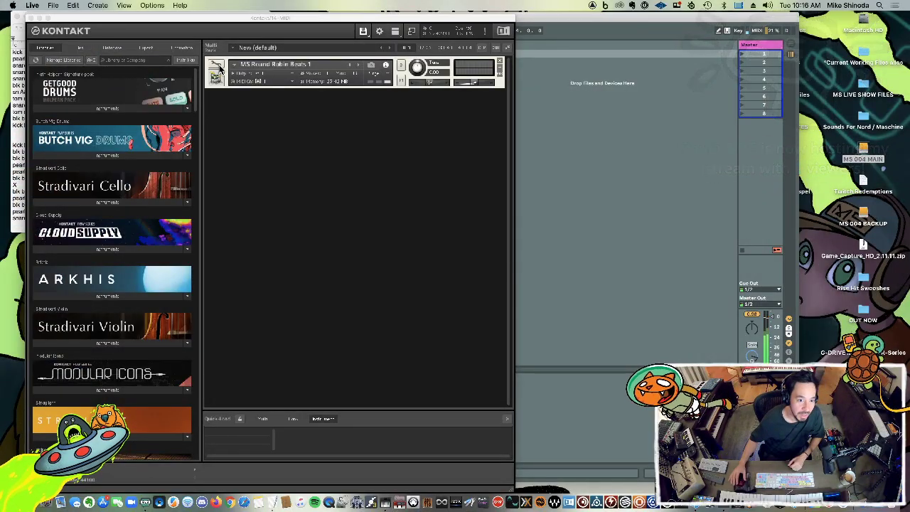
Open the MS Round Robin Beats 1 instrument for editing and compare the zone mappings of groups A, B and C
left_click(219, 68)
left_click(219, 67)
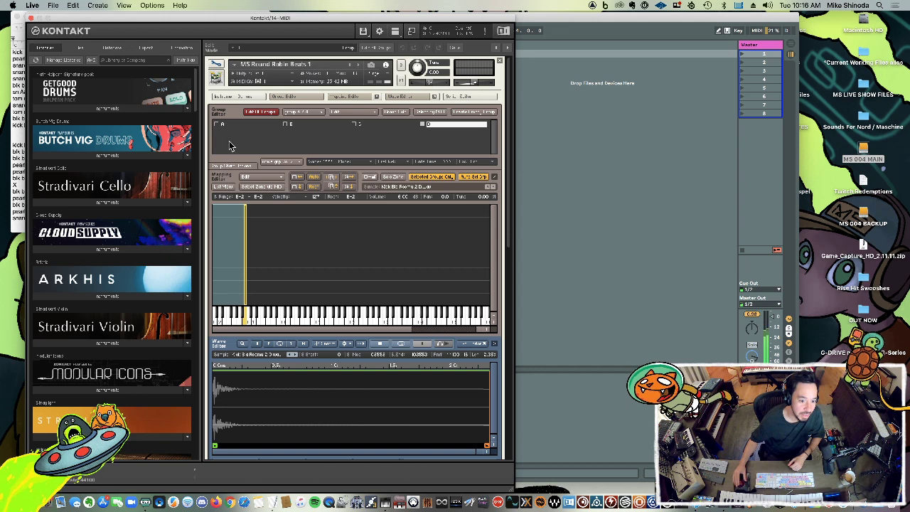
left_click(245, 126)
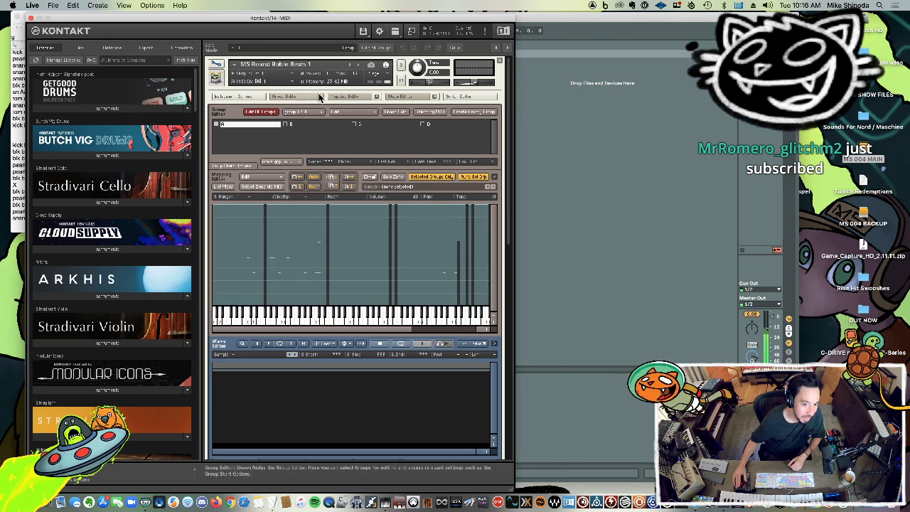
left_click(315, 127)
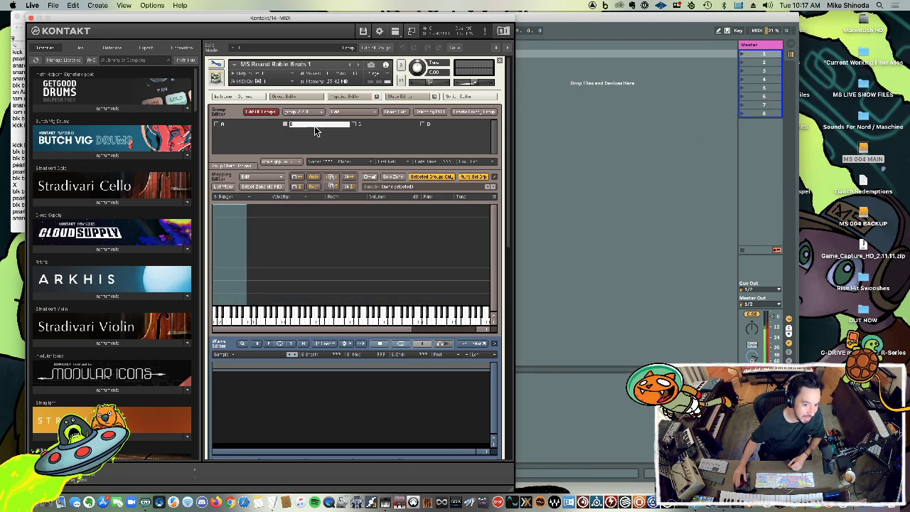
left_click(362, 126)
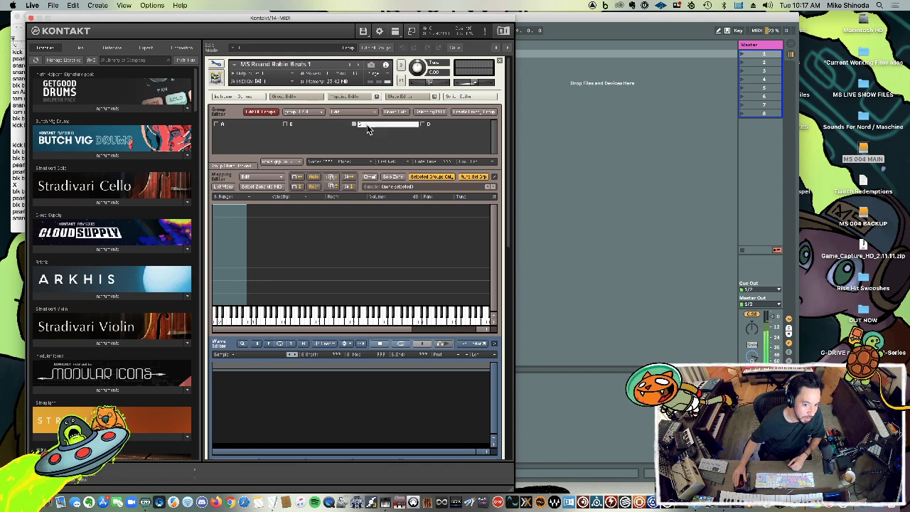
left_click(317, 125)
left_click(255, 127)
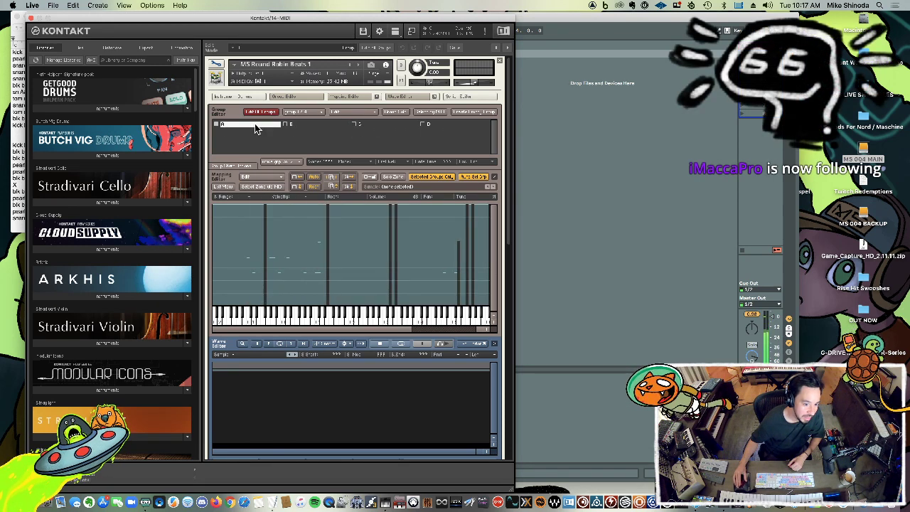
Inspect the stacked velocity layers and their sample waveforms on one low key in group A
left_click(254, 238)
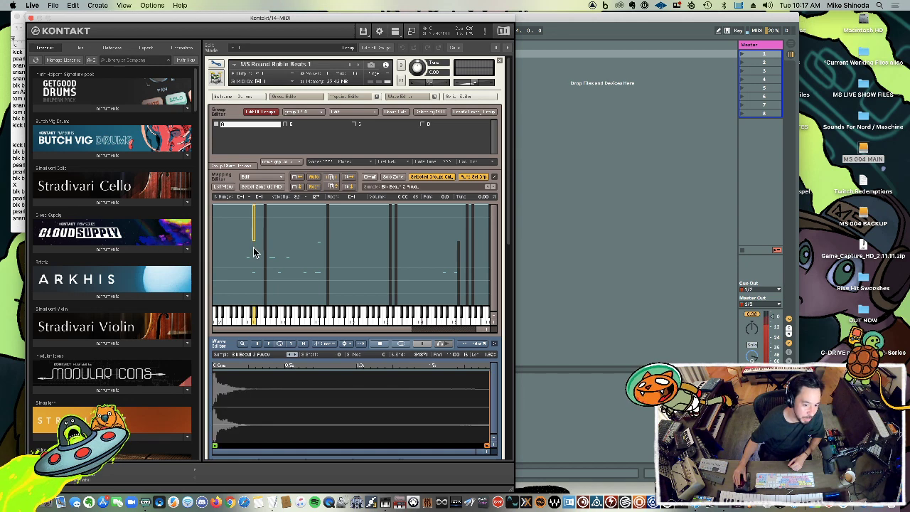
left_click(253, 250)
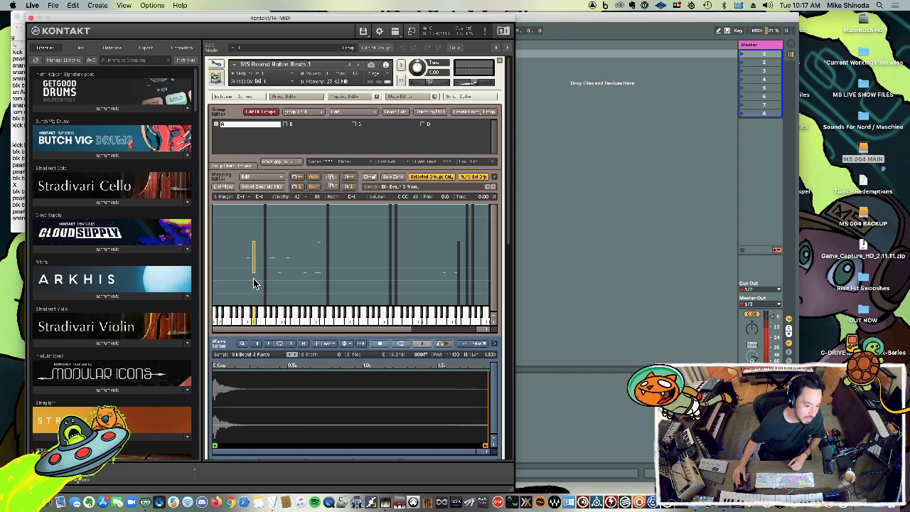
left_click(254, 280)
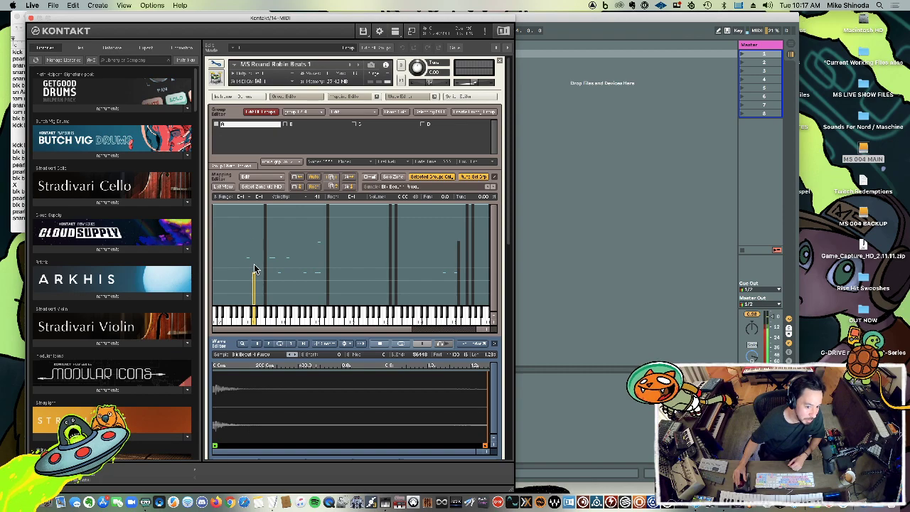
left_click(255, 267)
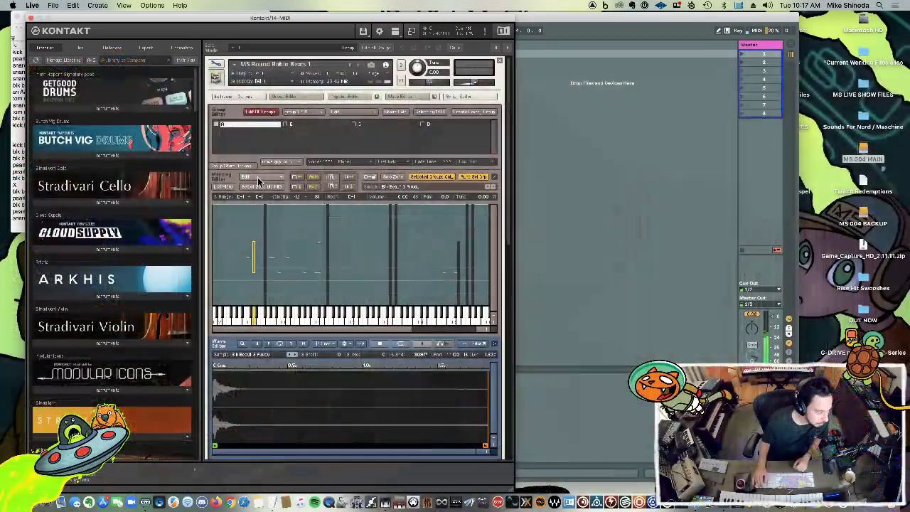
Move the Kontakt window aside to uncover the session tracks, and view the zones of groups B and A
left_click(307, 126)
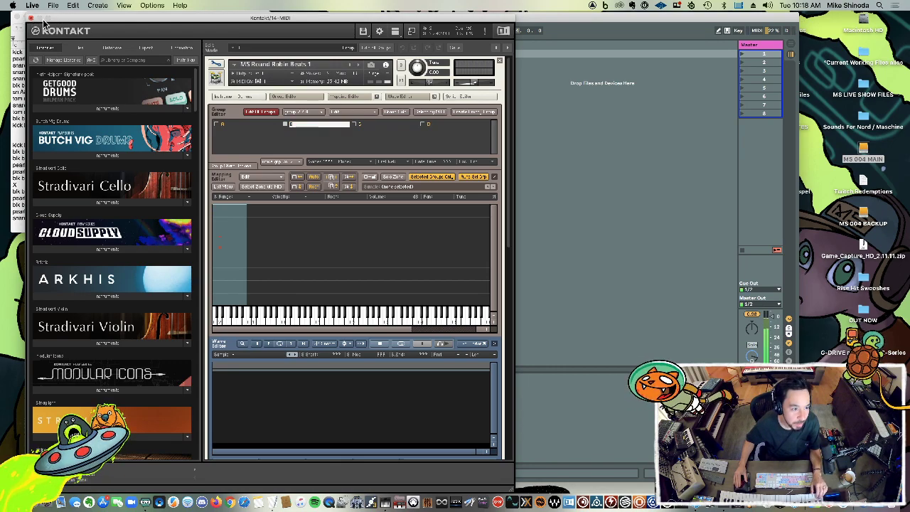
left_click_drag(59, 24, 360, 26)
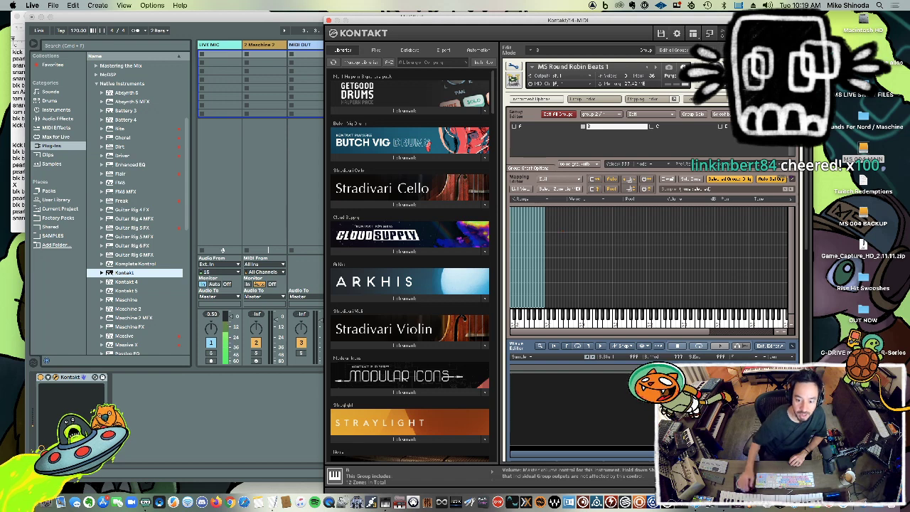
left_click(544, 127)
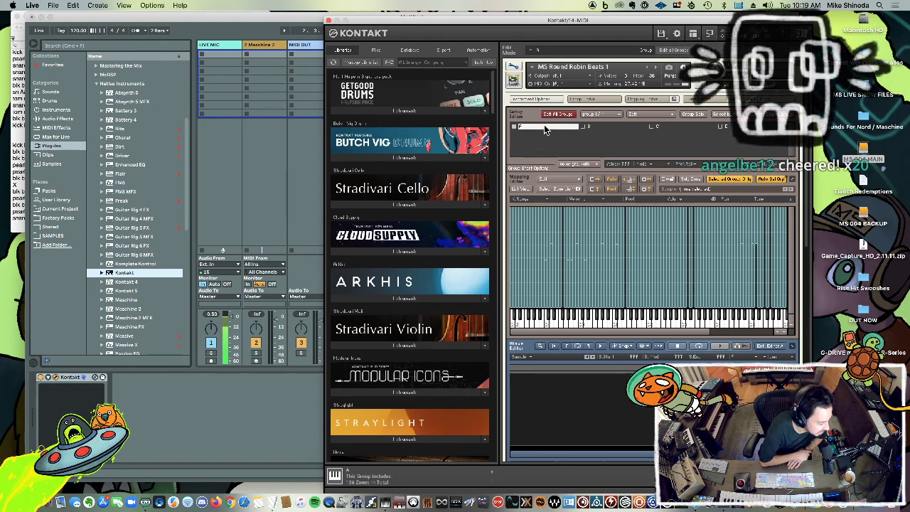
double_click(543, 127)
key("Return")
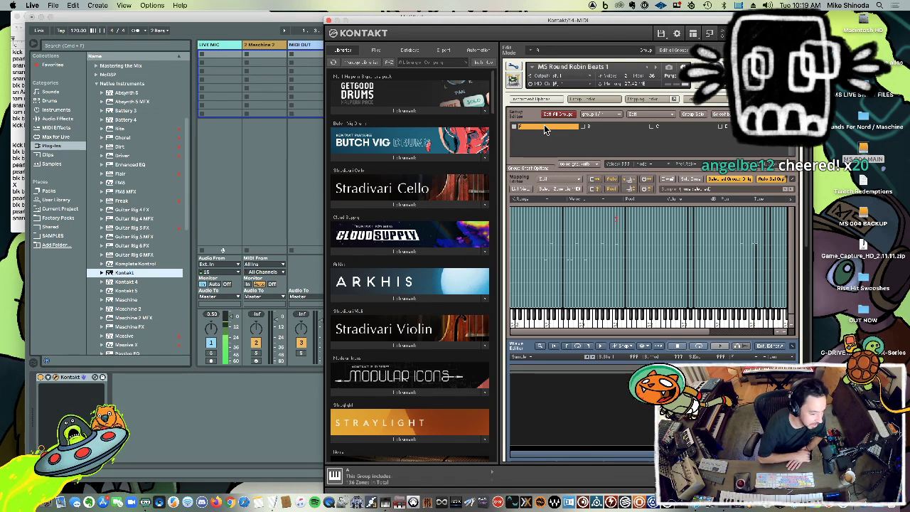
double_click(544, 125)
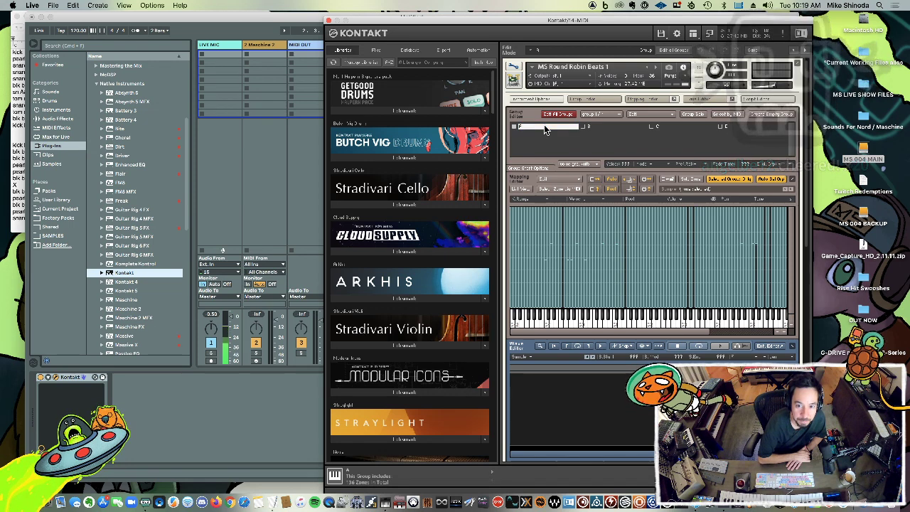
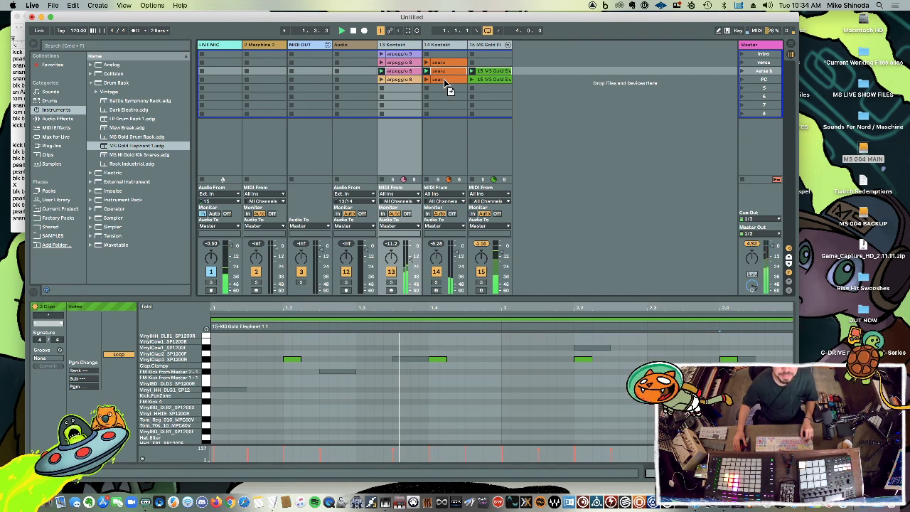
Build scene 5 from copies of the PC scene's clips without the 13 Kontakt arpeggio, and launch it
key("super+shift+i")
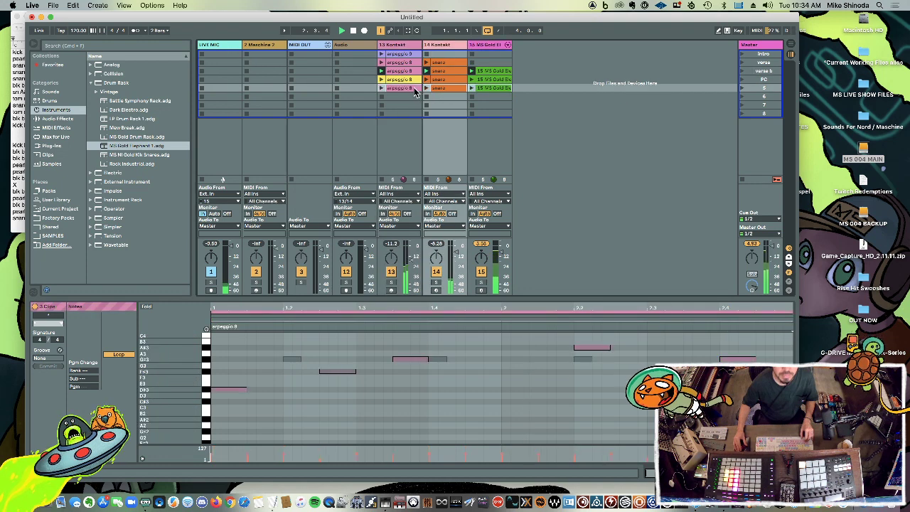
left_click(408, 88)
right_click(407, 90)
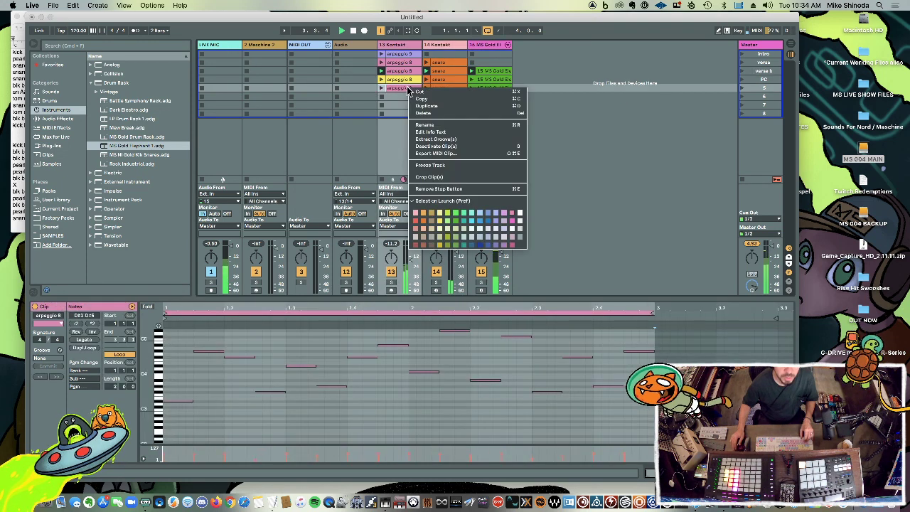
left_click(422, 113)
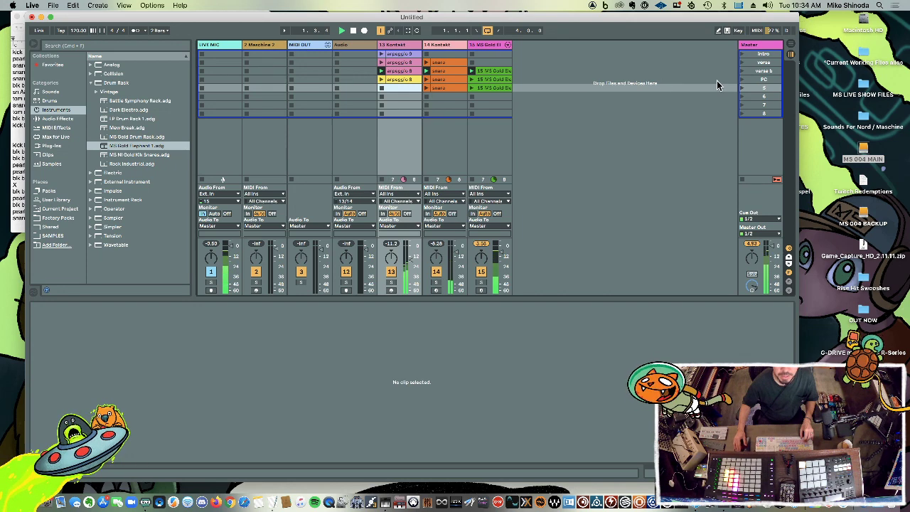
left_click(741, 87)
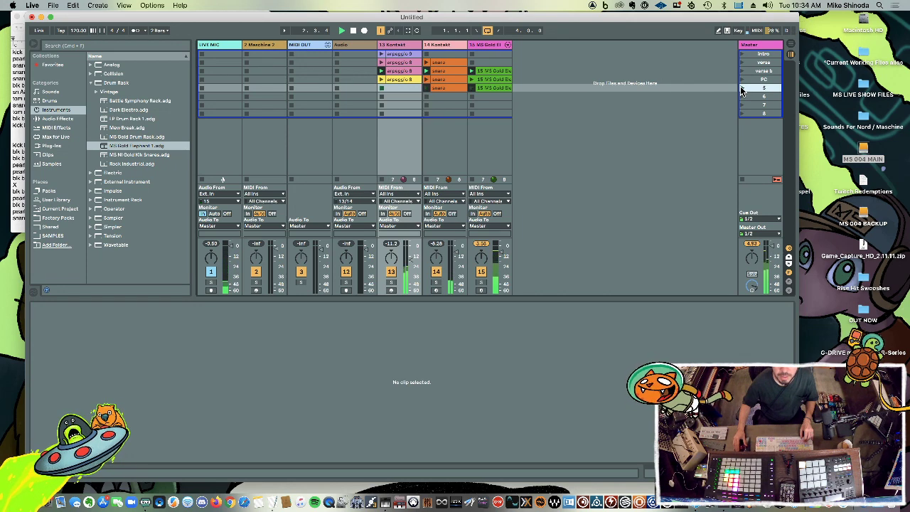
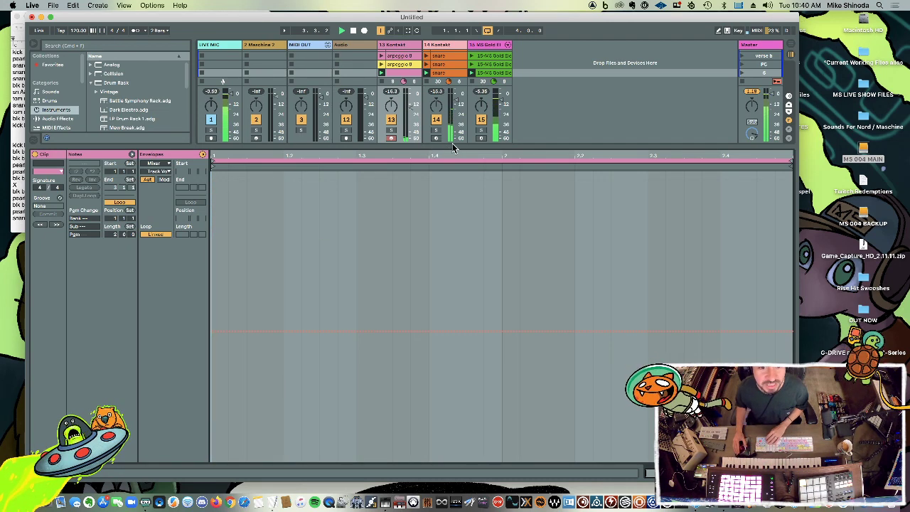
Launch the PC scene, and switch the 13 Kontakt track over to its clip in scene 5
left_click_drag(451, 146, 462, 376)
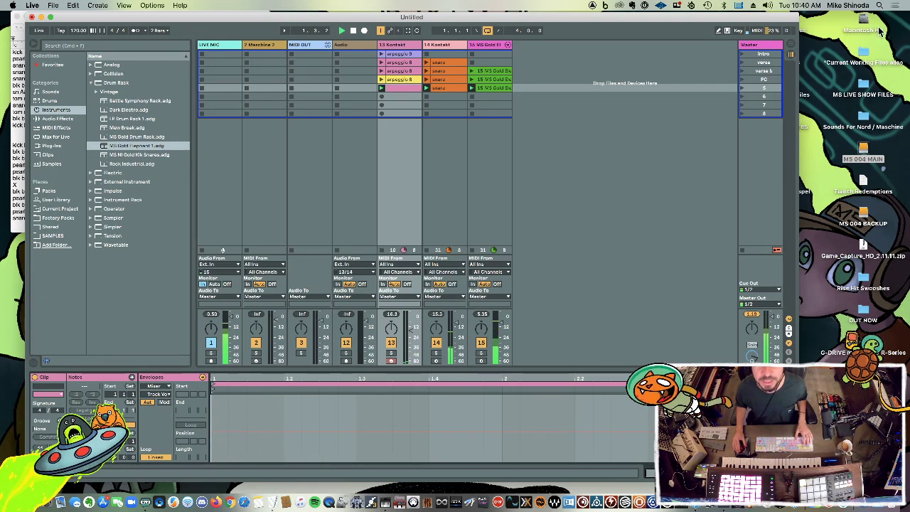
left_click(742, 80)
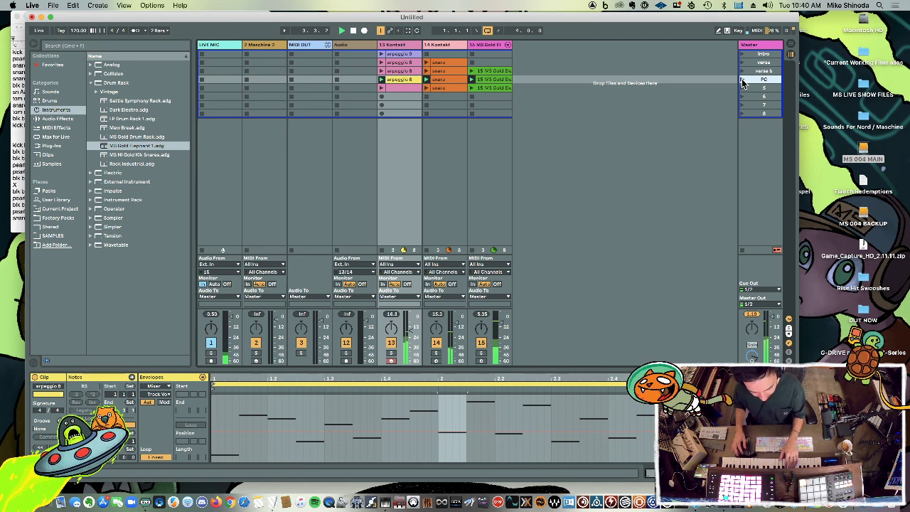
left_click(380, 88)
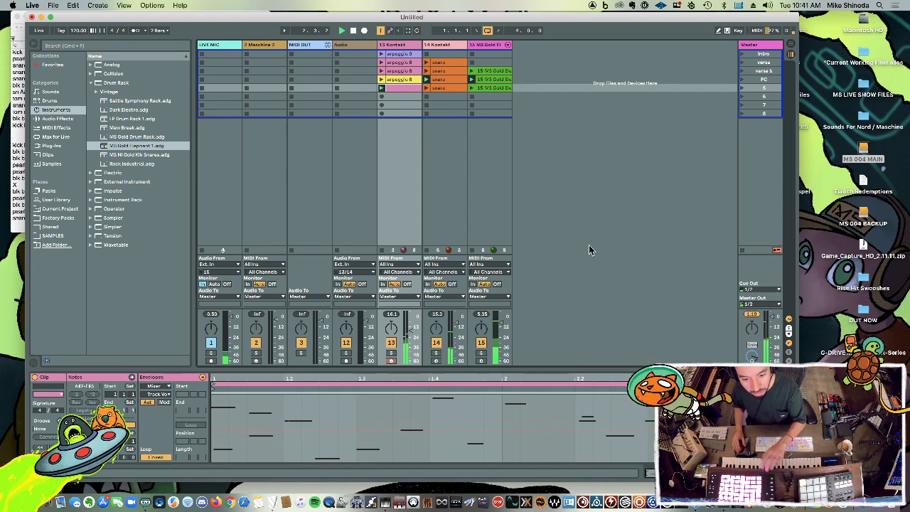
Delete the 13 Kontakt clip in scene 5 and record a new MIDI clip in the same slot
right_click(407, 93)
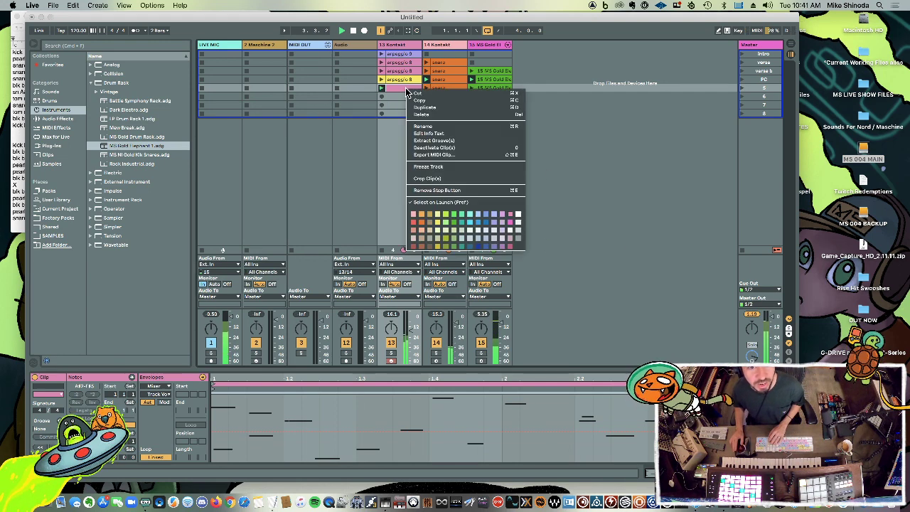
left_click(420, 115)
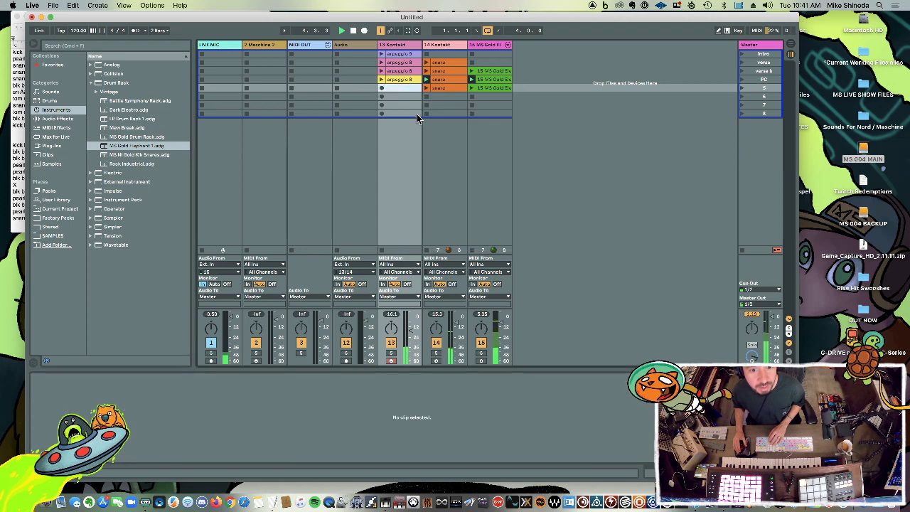
left_click(381, 86)
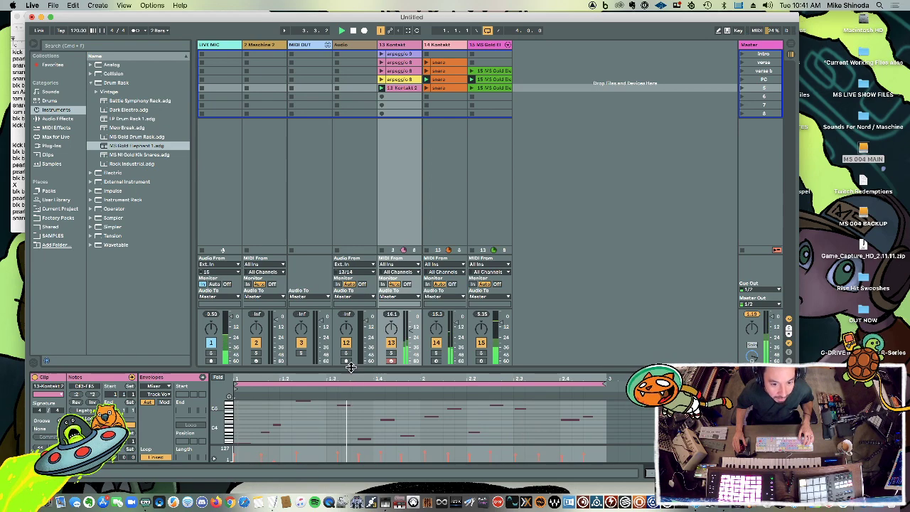
Quantize all notes in the new 13 Kontakt clip and lengthen them so each reaches the following one
left_click_drag(365, 365, 375, 237)
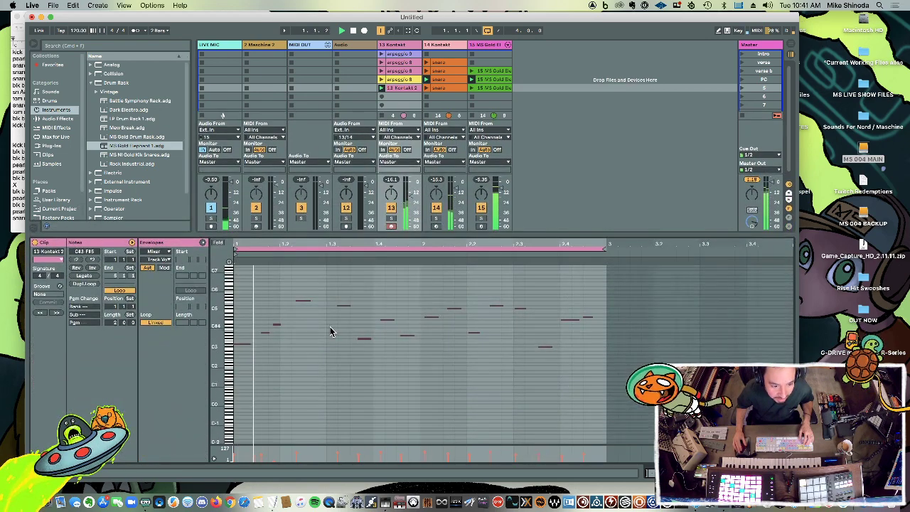
left_click(264, 333)
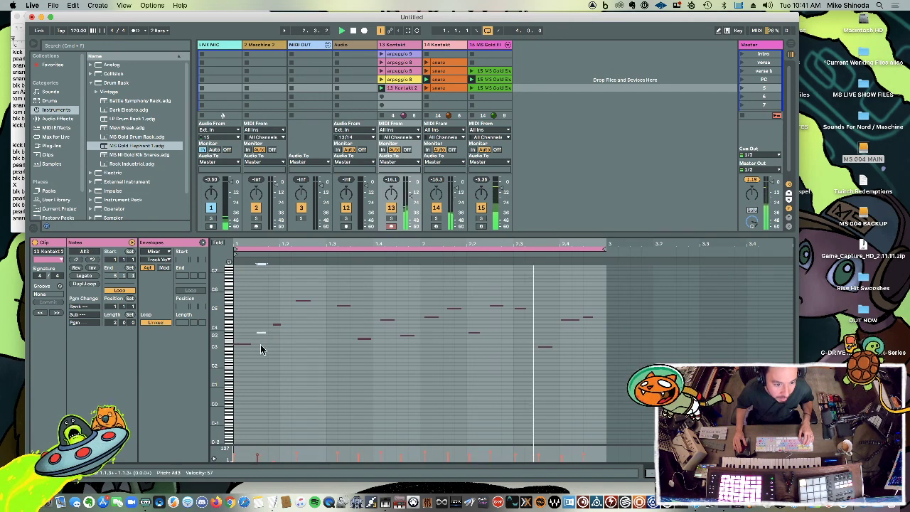
key("super+a")
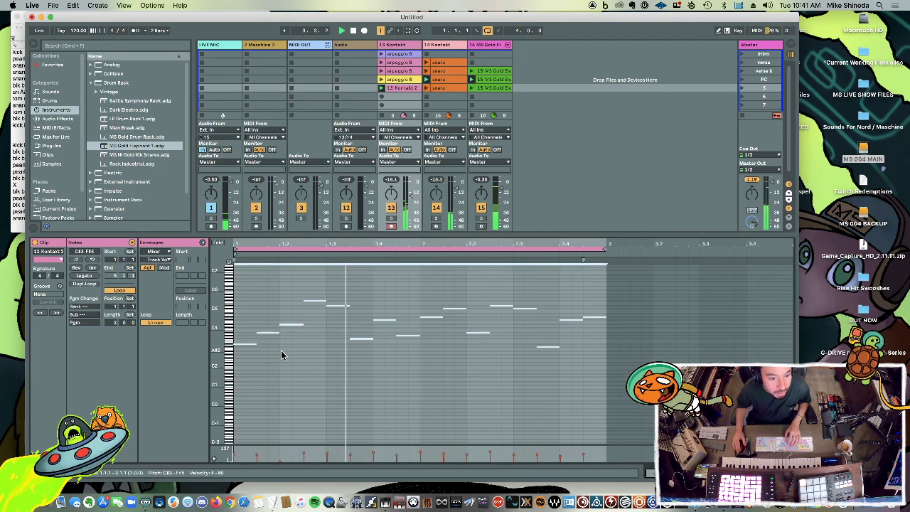
key("super+l")
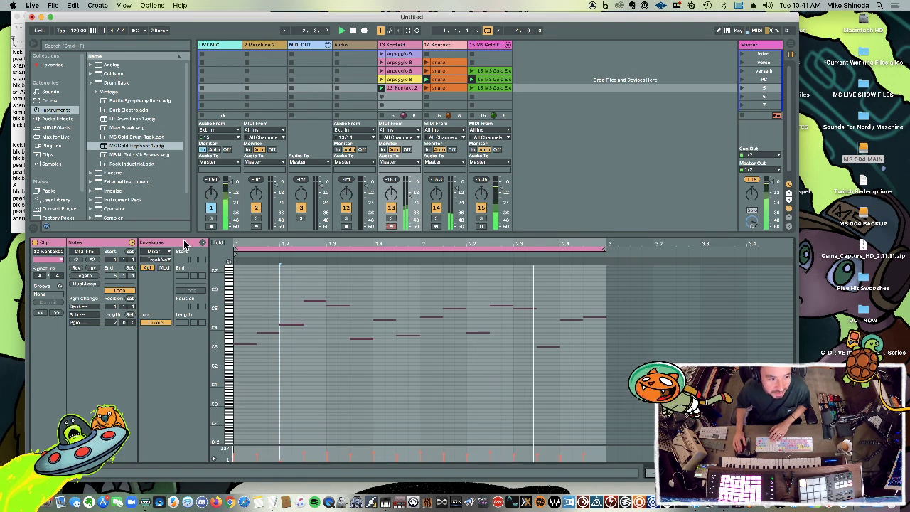
Color the 13 Kontakt clip in scene 5 green and hide its note editor
left_click(55, 260)
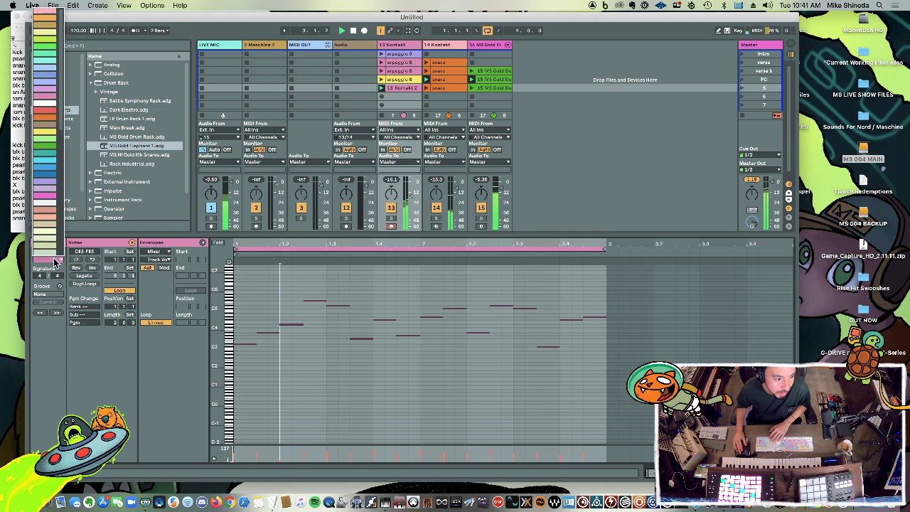
left_click(50, 176)
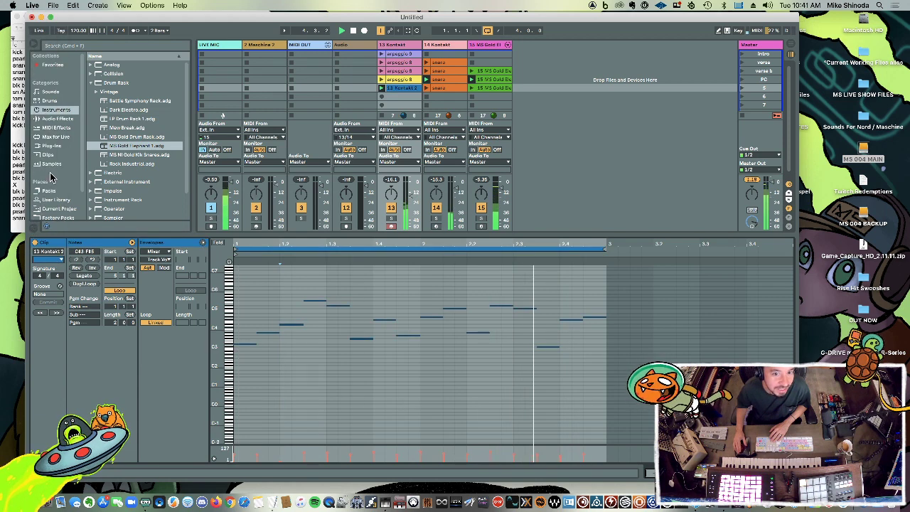
left_click(46, 261)
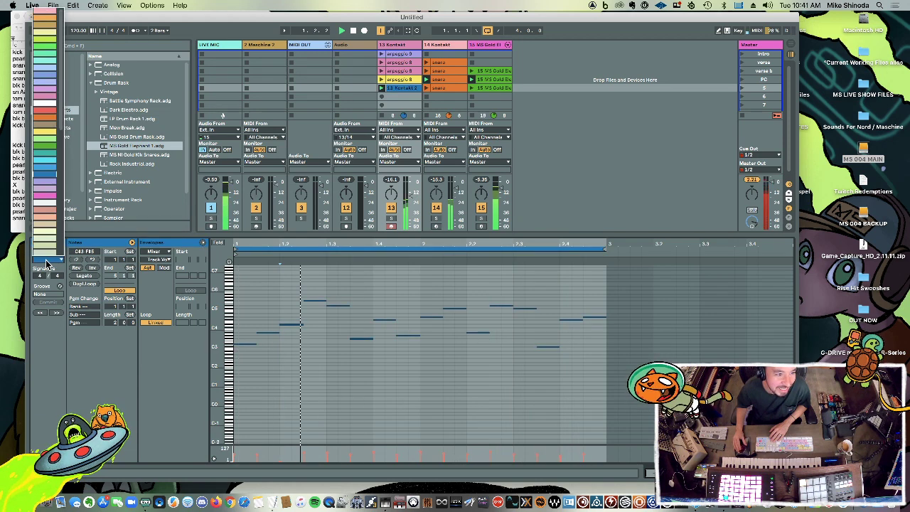
left_click(42, 151)
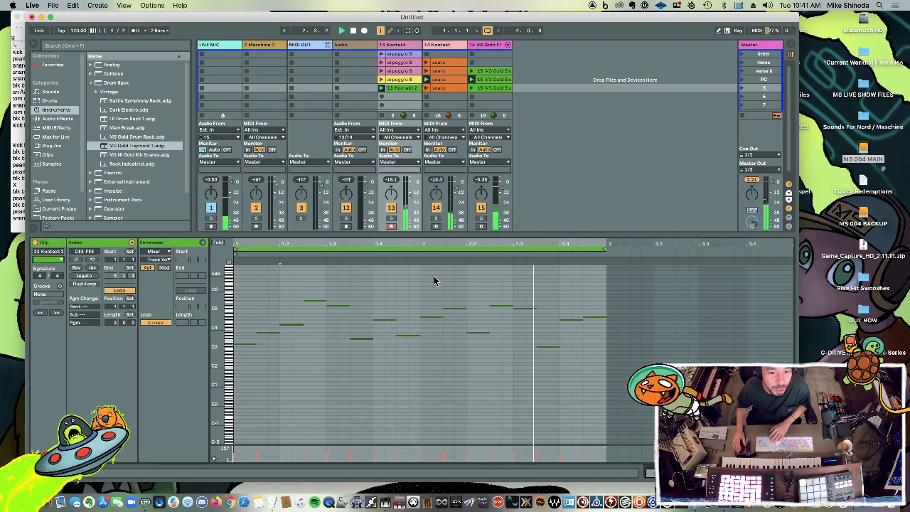
double_click(552, 235)
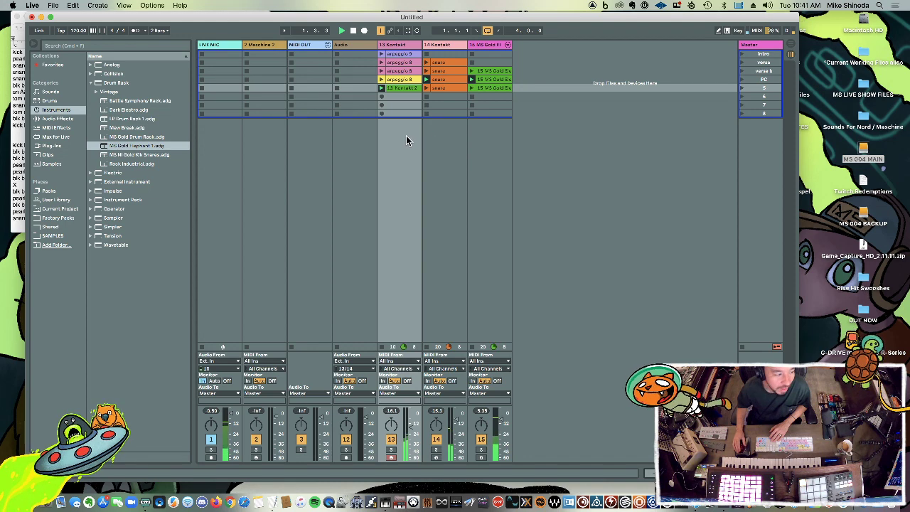
Load the Native Instruments Super 8 plug-in as a new MIDI track
left_click(142, 83)
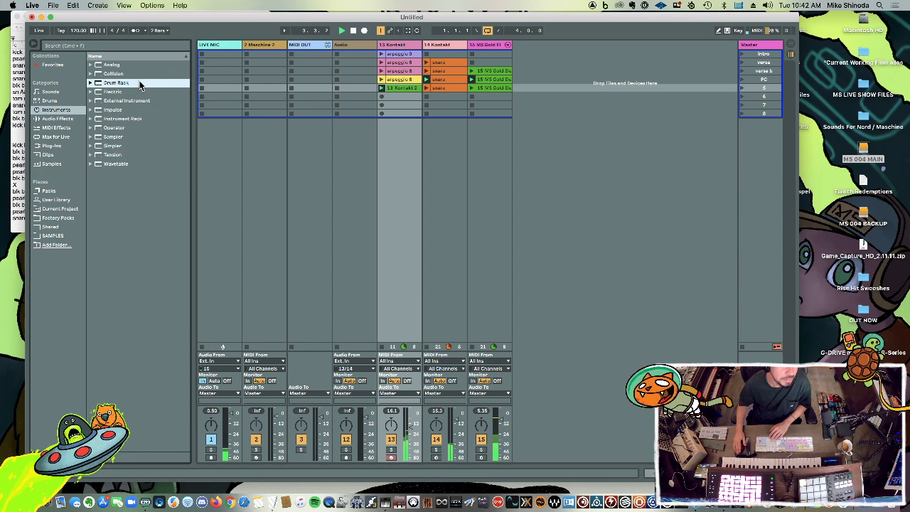
left_click(51, 145)
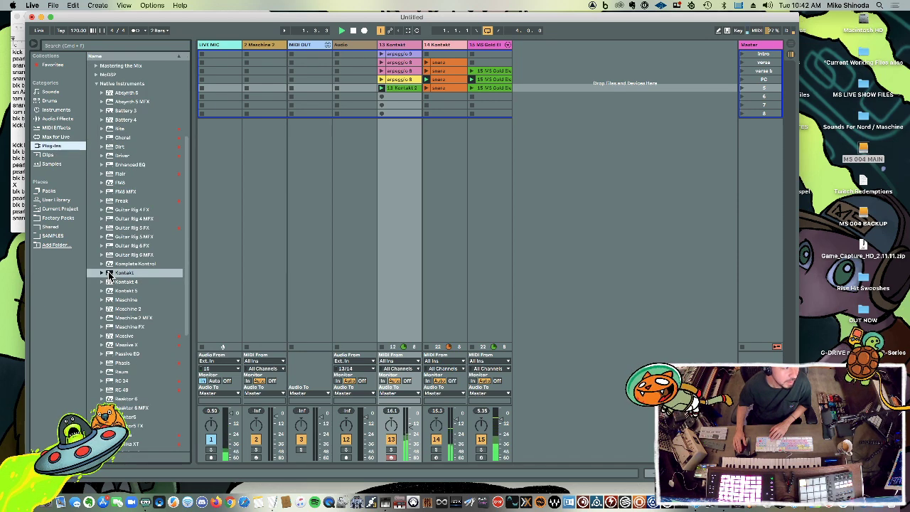
scroll(135, 304, "down", 5)
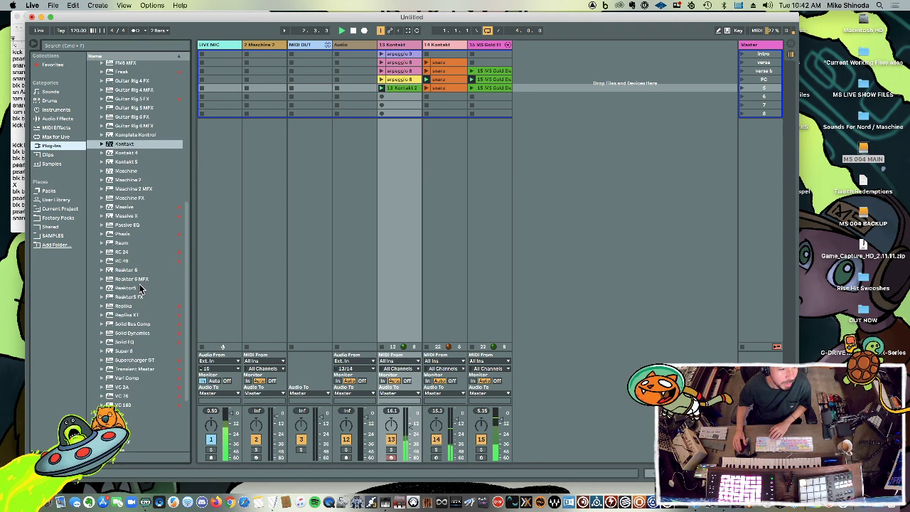
left_click(117, 351)
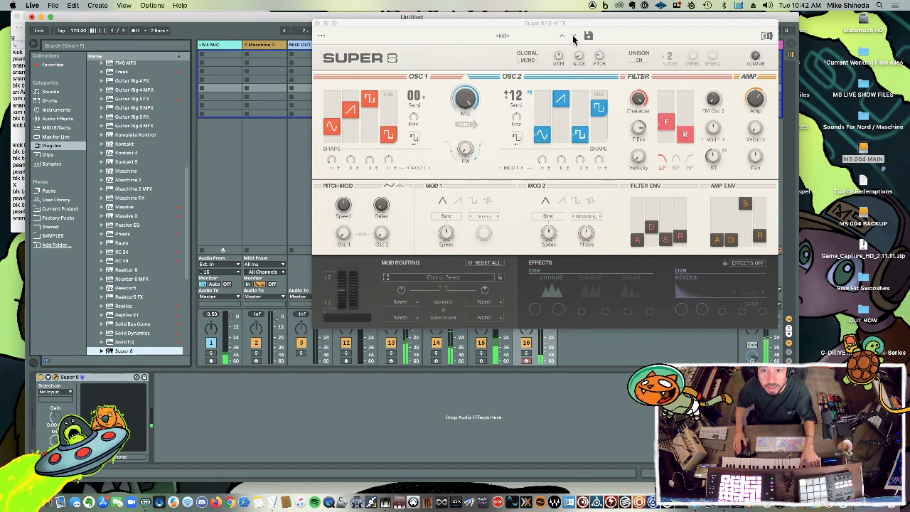
Load the Air Puck preset from Super 8's Bass category and record a MIDI clip with it in scene 5
left_click(502, 36)
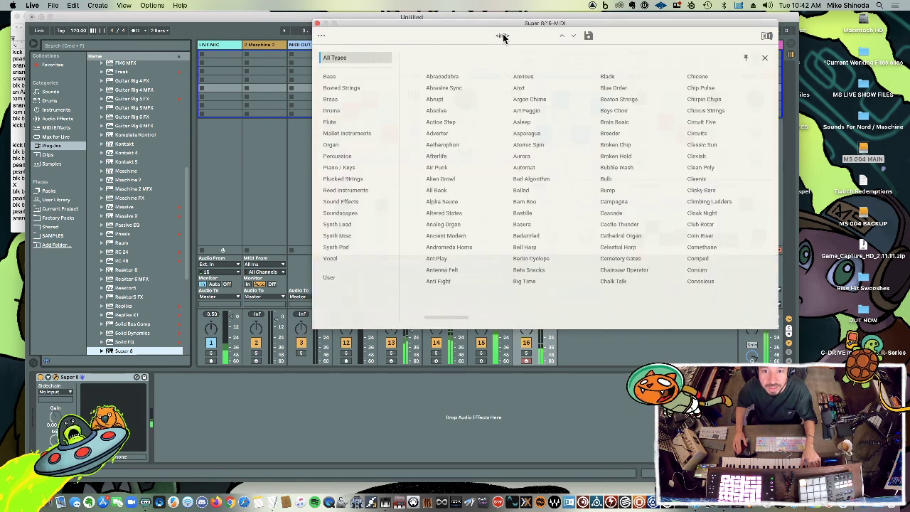
left_click(337, 78)
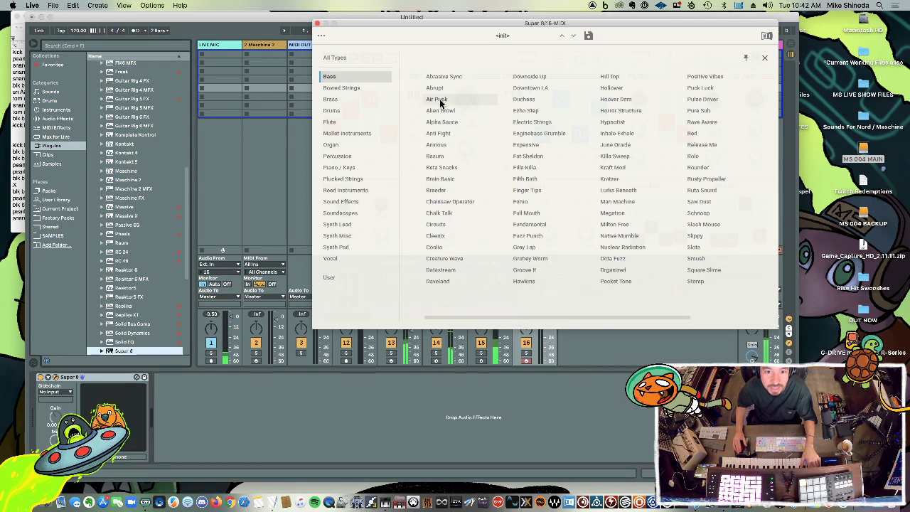
double_click(439, 100)
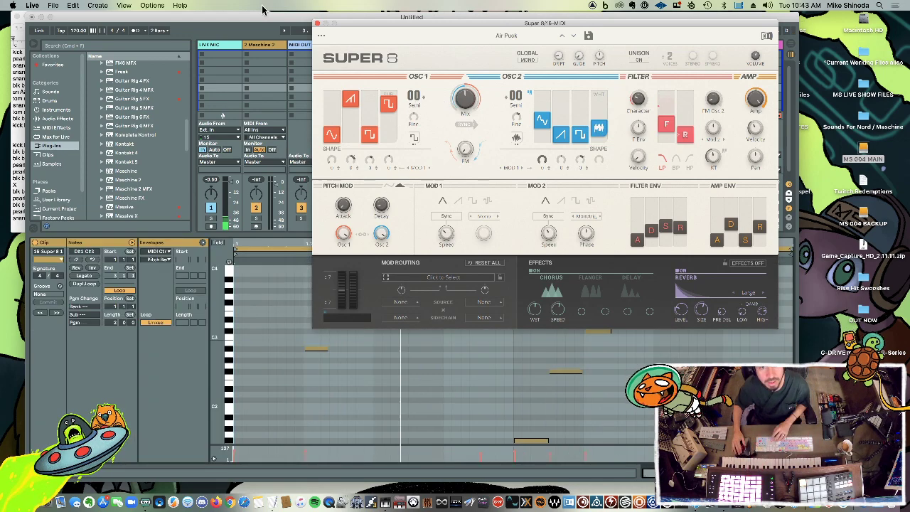
Quantize the notes of the new Super 8 clip and hide both the synth window and the note editor
left_click(318, 25)
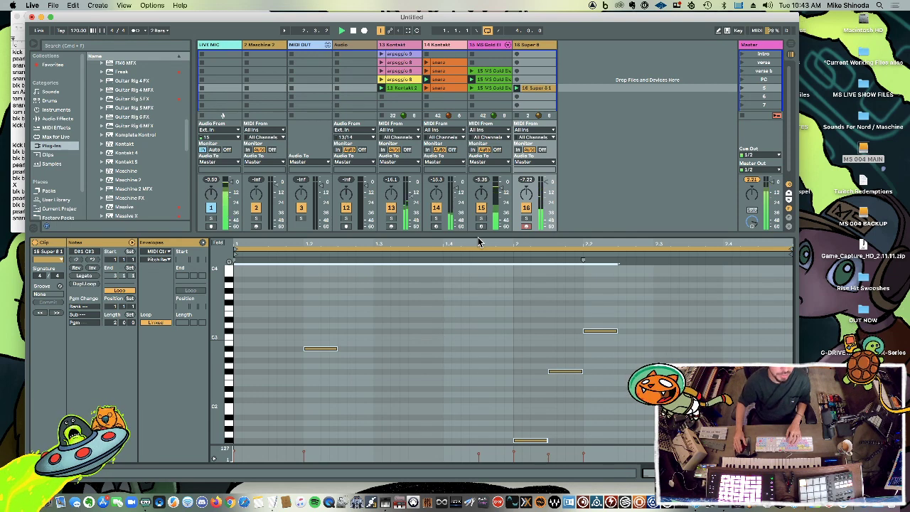
key("super+alt+l")
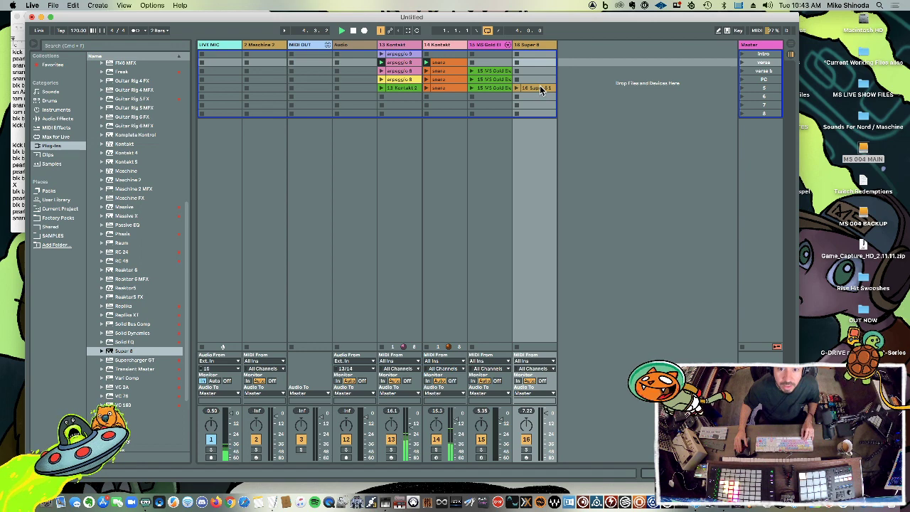
Copy the Super 8 clip from scene 5 into the verse b scene and duplicate it into the PC scene
left_click_drag(540, 86, 538, 71)
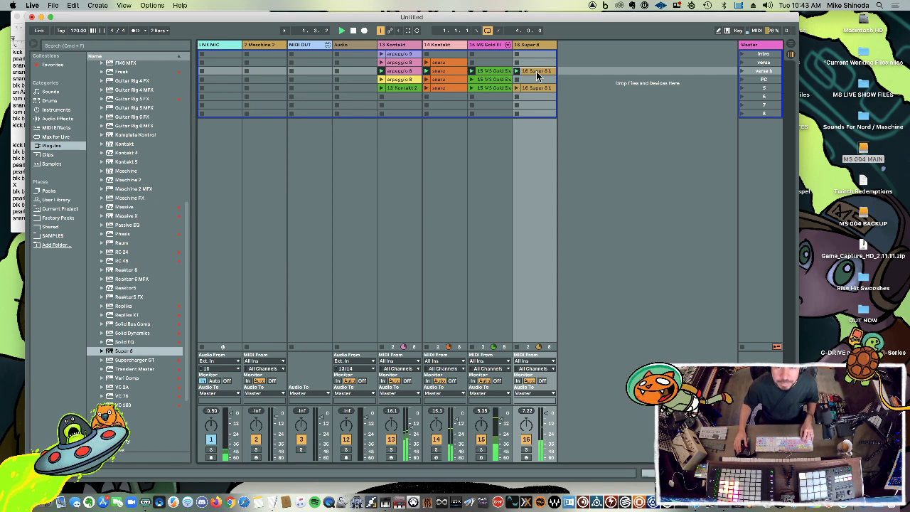
key("super+d")
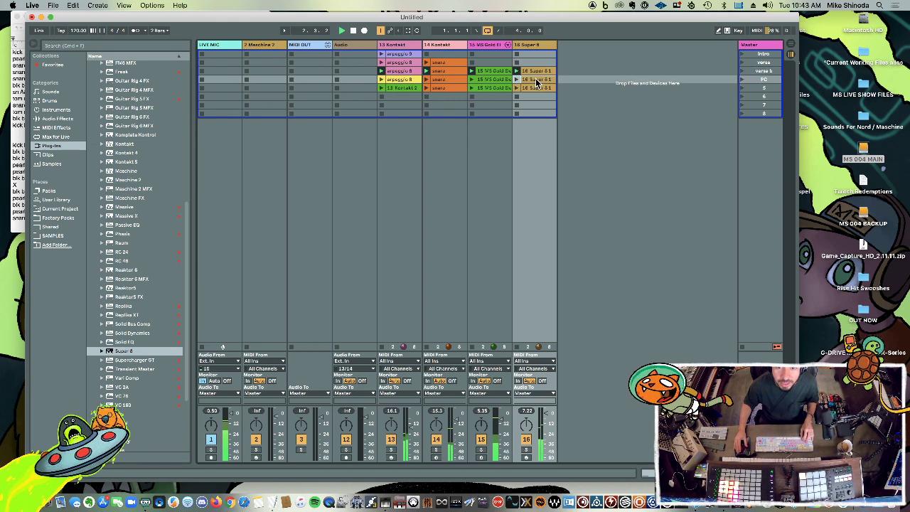
right_click(536, 82)
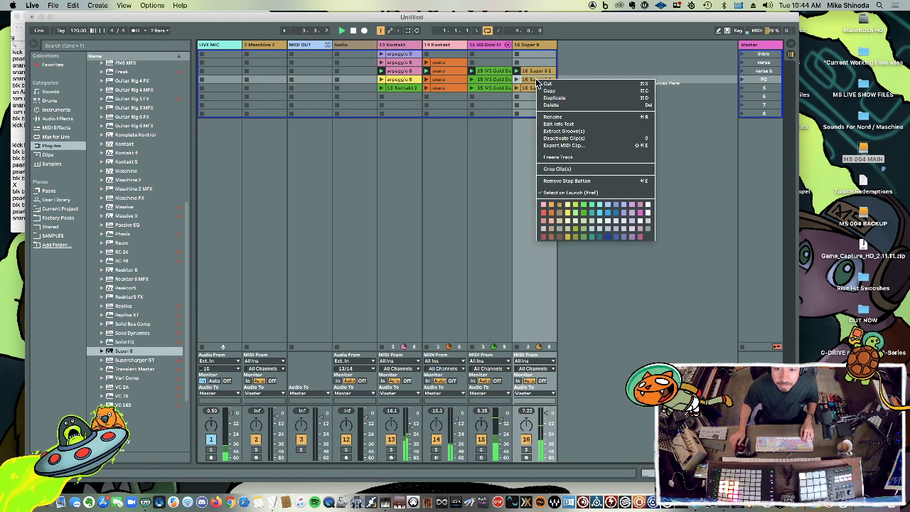
left_click(574, 71)
Open the PC scene's Super 8 clip in an enlarged note editor and transpose its first two notes down to B0 and F#2
double_click(540, 82)
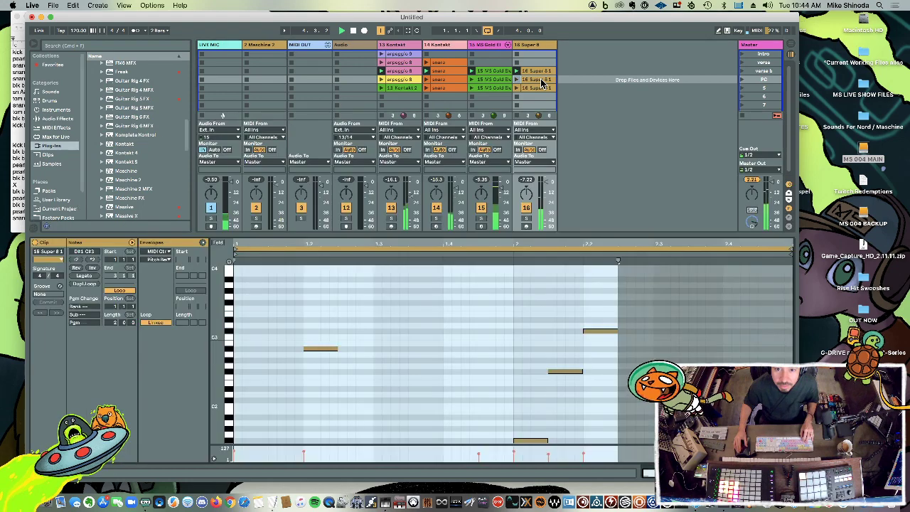
left_click_drag(492, 235, 493, 137)
left_click_drag(388, 198, 240, 371)
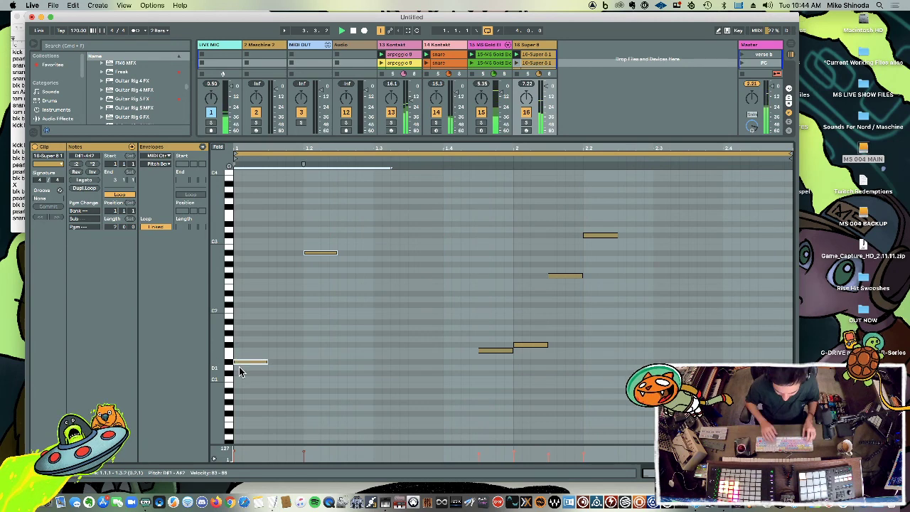
key("shift+Down")
key("shift+Down")
key("shift+Up")
key("shift+Up")
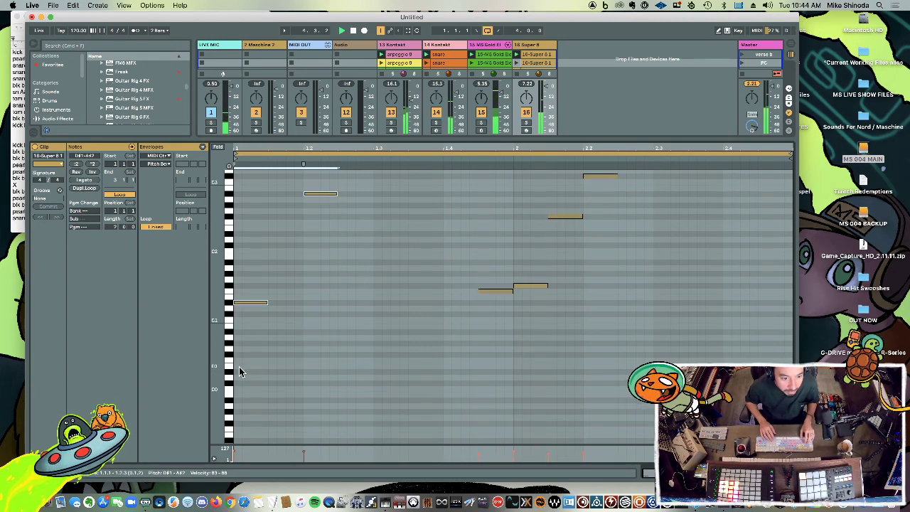
key("Down")
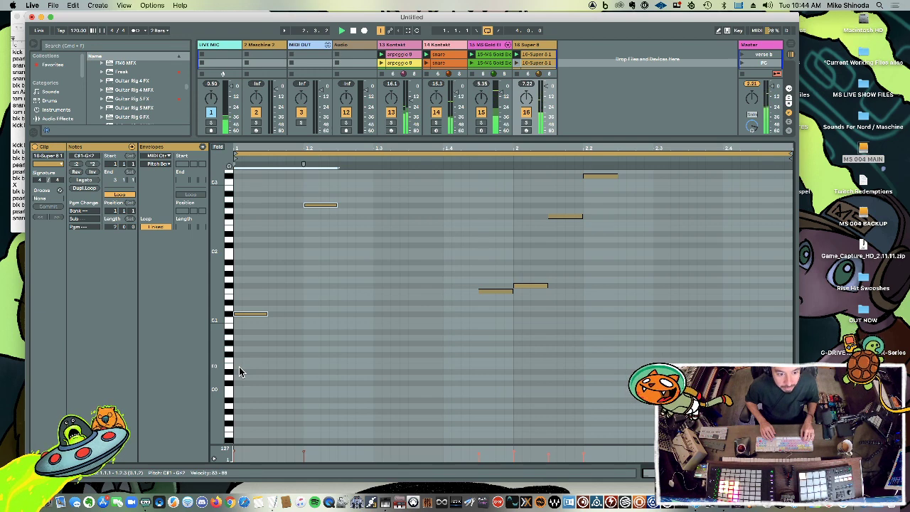
key("Down")
key("Down")
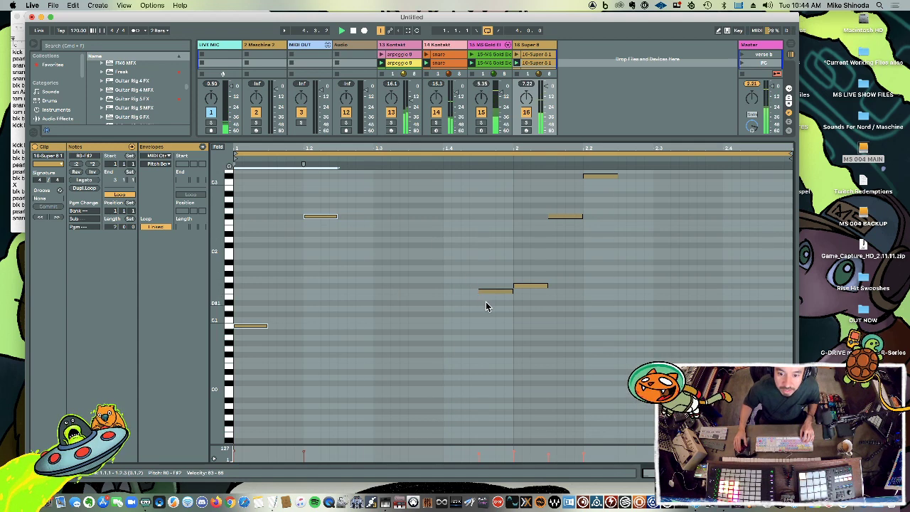
Delete the last four notes of the PC scene's Super 8 clip and hide the note editor
left_click_drag(486, 301, 478, 334)
double_click(595, 177)
key("Delete")
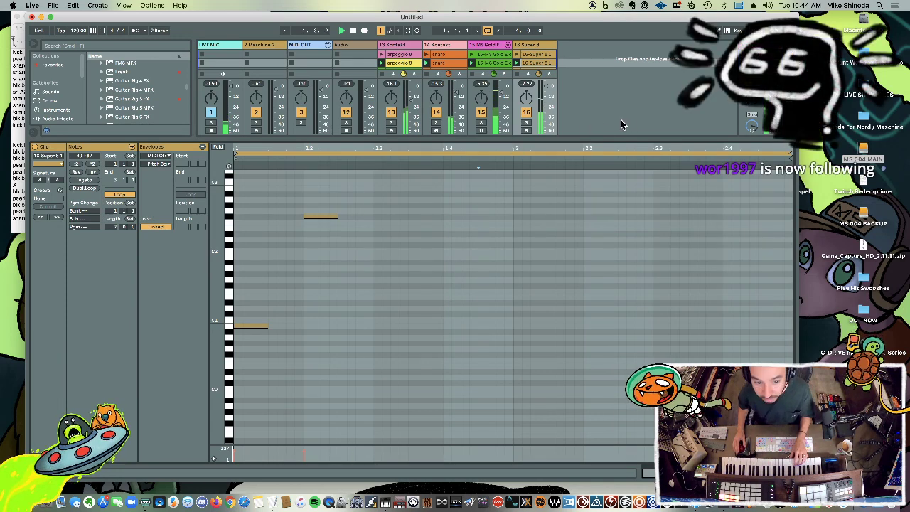
left_click(521, 47)
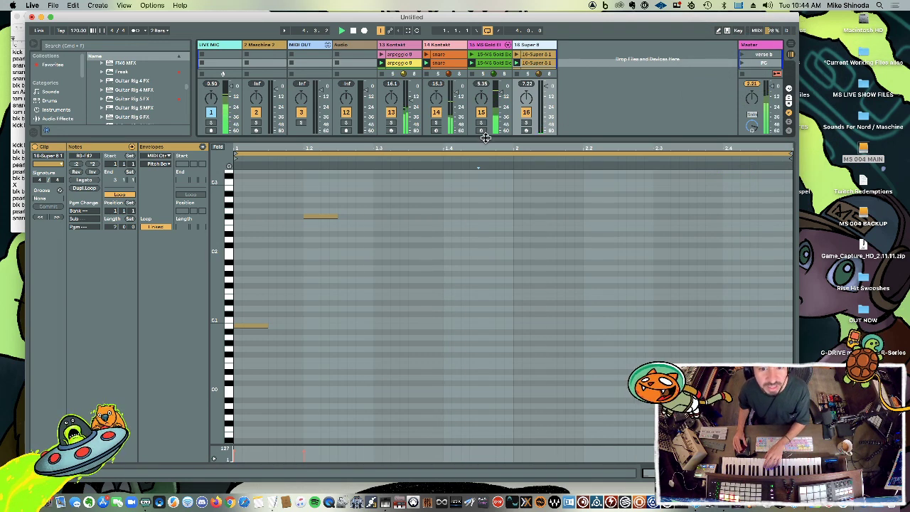
key("super+alt+l")
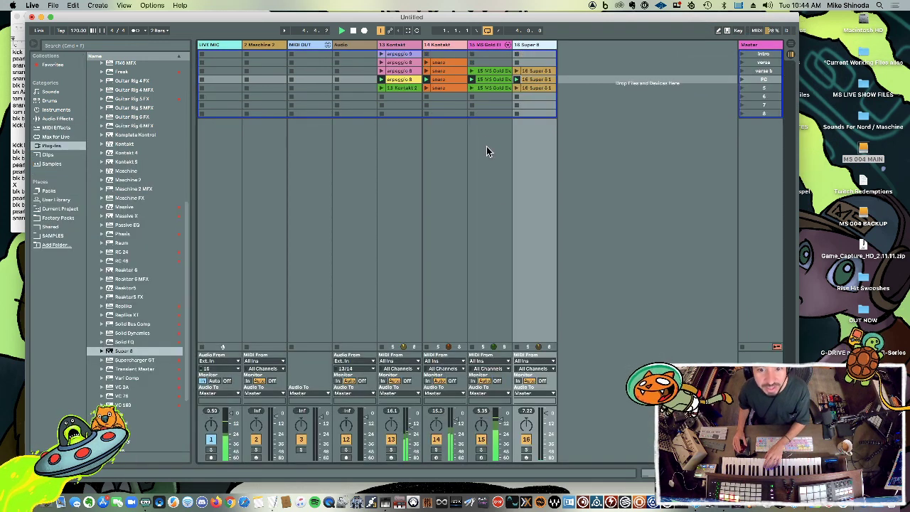
Arm and solo the 16 Super 8 track to play along, and return it to unarmed, unsoloed playback
left_click(526, 458)
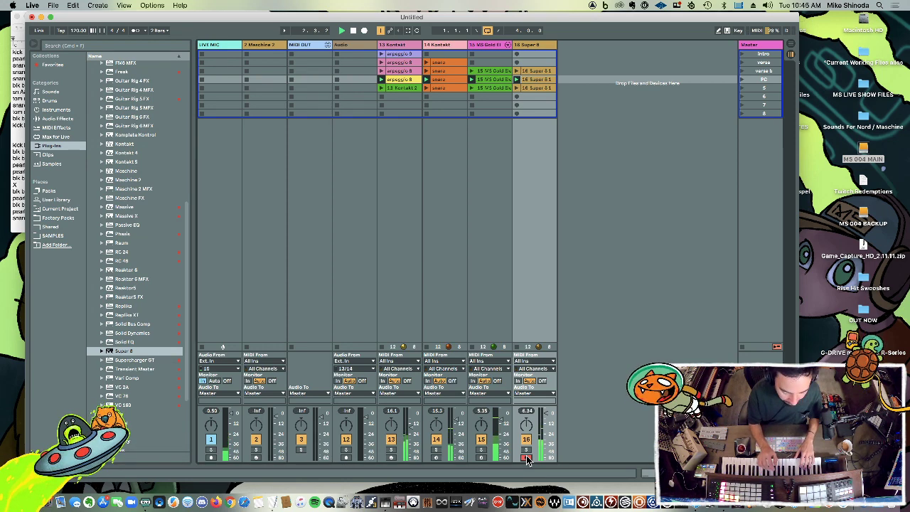
key("super+alt+l")
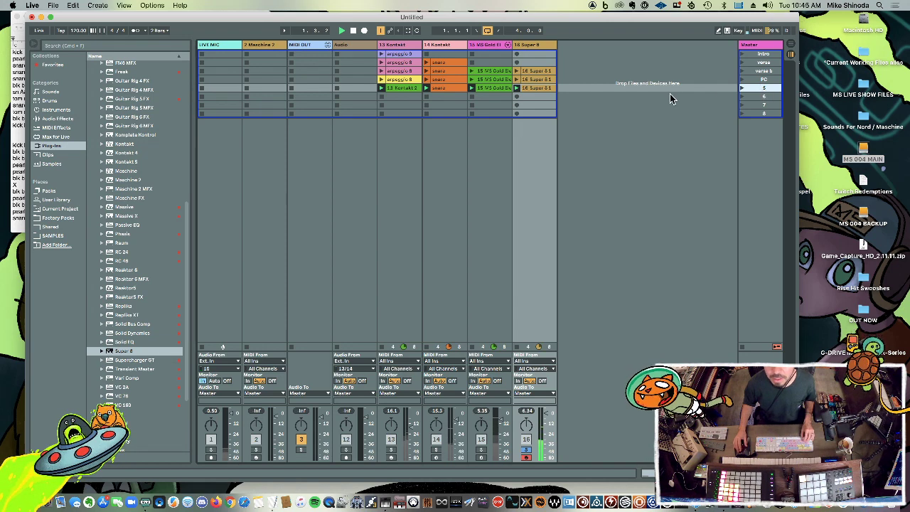
left_click(525, 440)
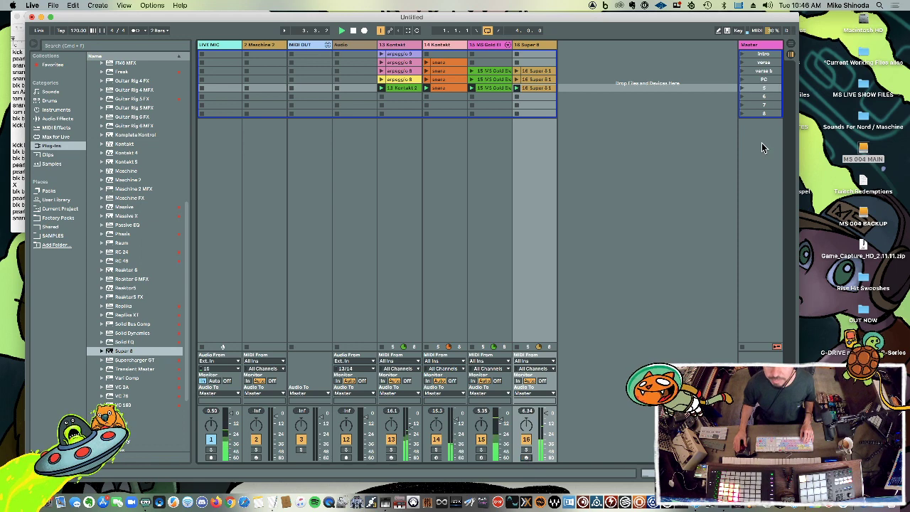
Rename scene 5 as chorus and select the 15 MS Gold track
left_click(768, 93)
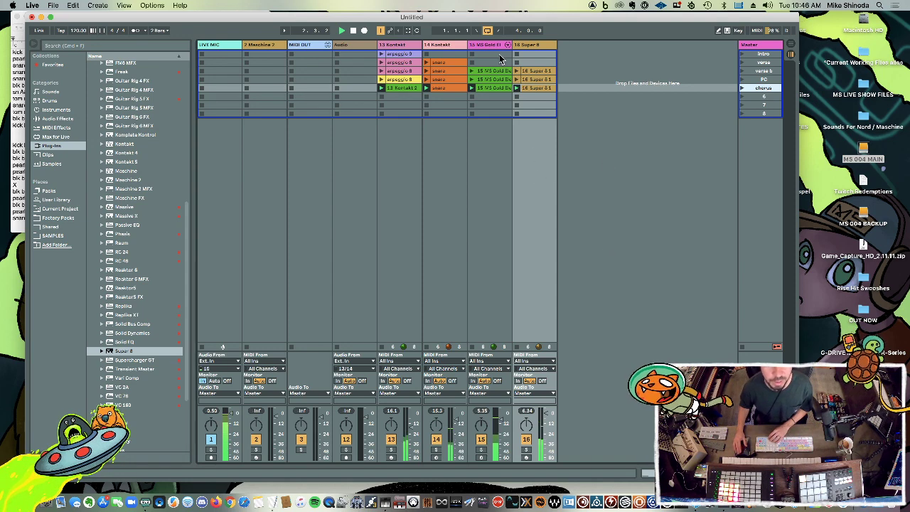
left_click(490, 49)
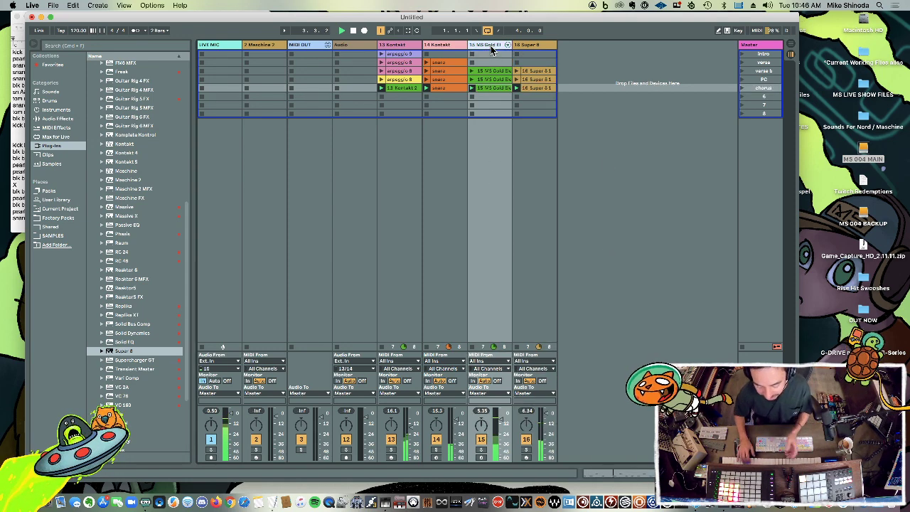
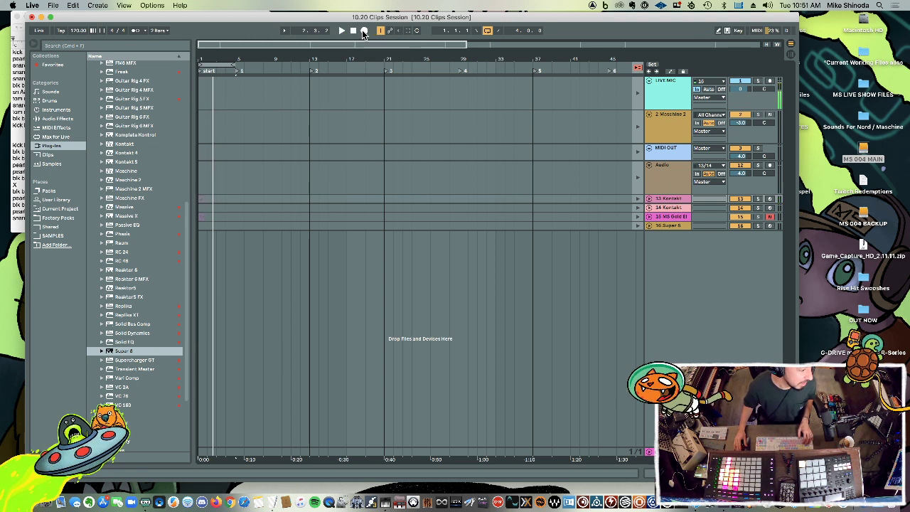
Record the session clip performance into the arrangement from the start, with looping turned off
left_click(363, 32)
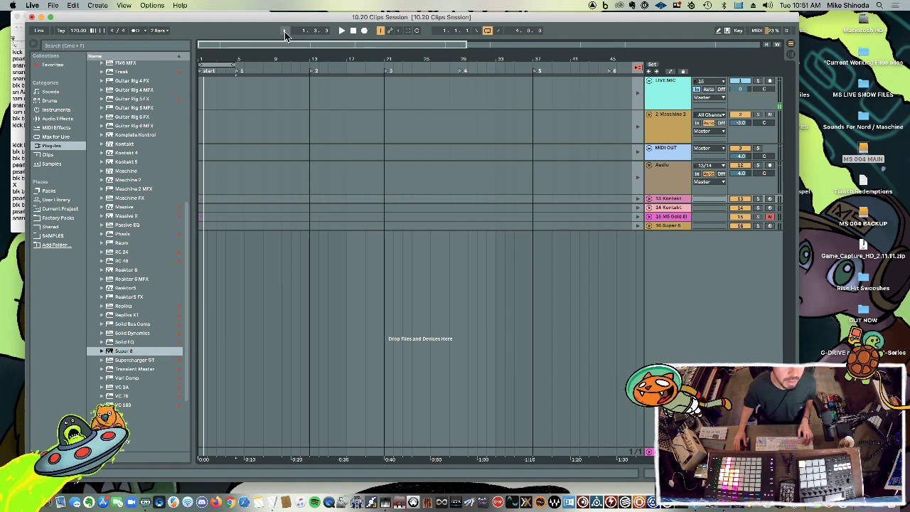
left_click(284, 32)
right_click(288, 34)
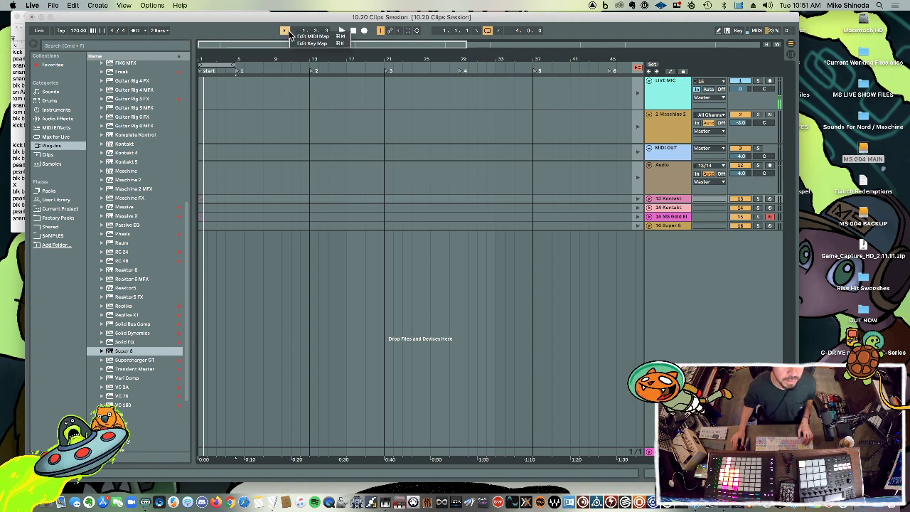
left_click(270, 32)
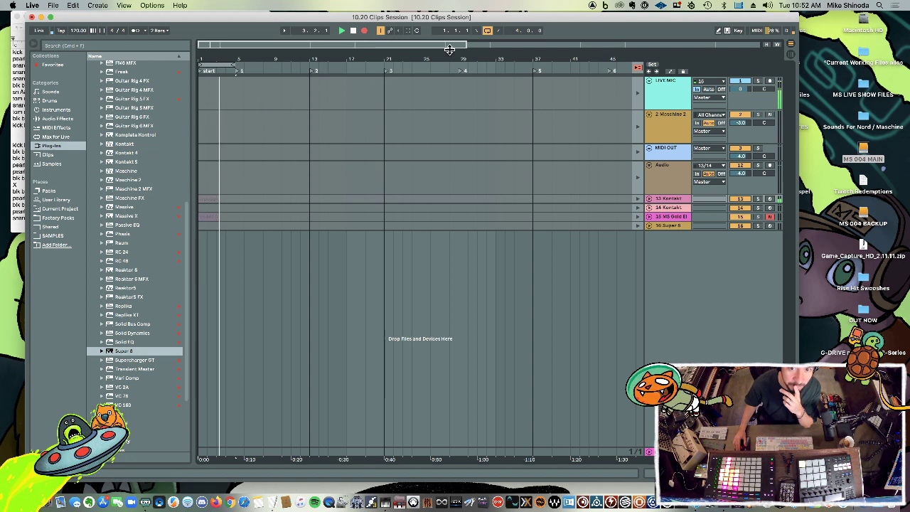
left_click(488, 32)
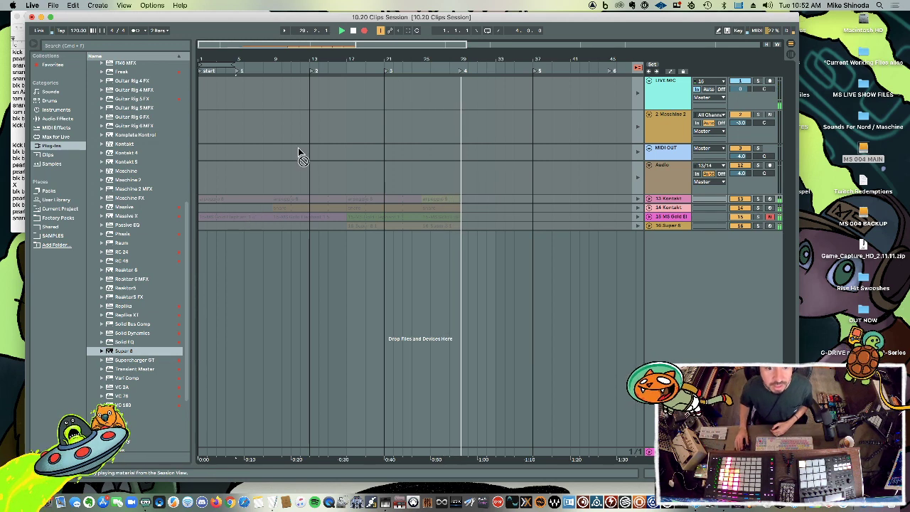
Move locator 3 to bar 25 and locator 2 to bar 17 in the arrangement
left_click_drag(387, 71, 427, 71)
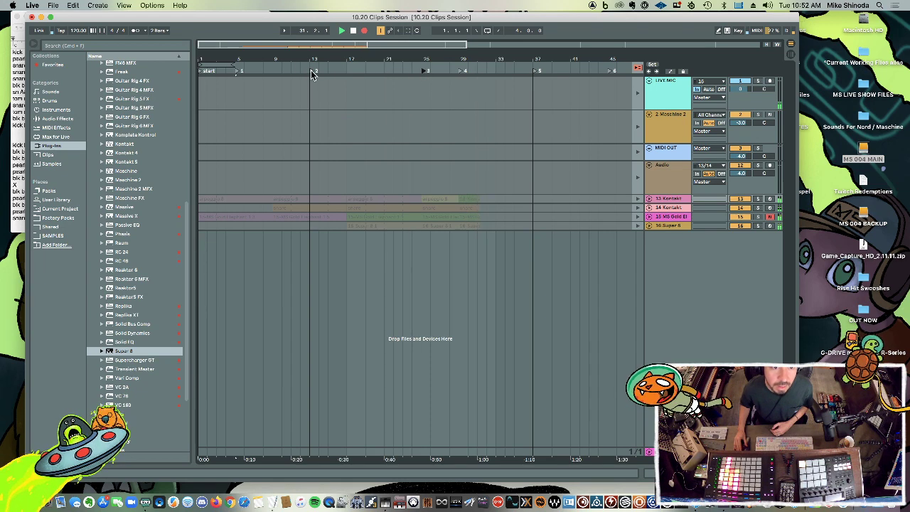
left_click_drag(310, 70, 349, 71)
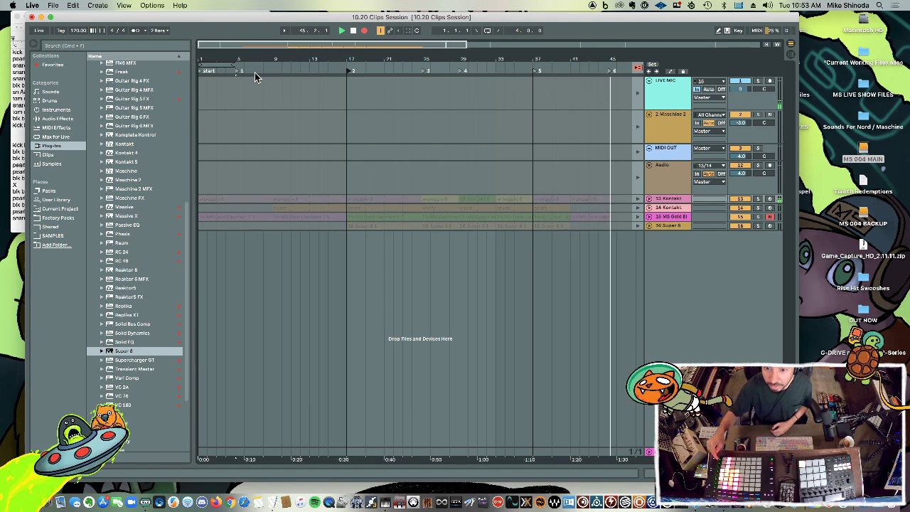
Stop the recording, return all tracks to arrangement playback, and select the Super 8 clip at bars 33 to 37
key("space")
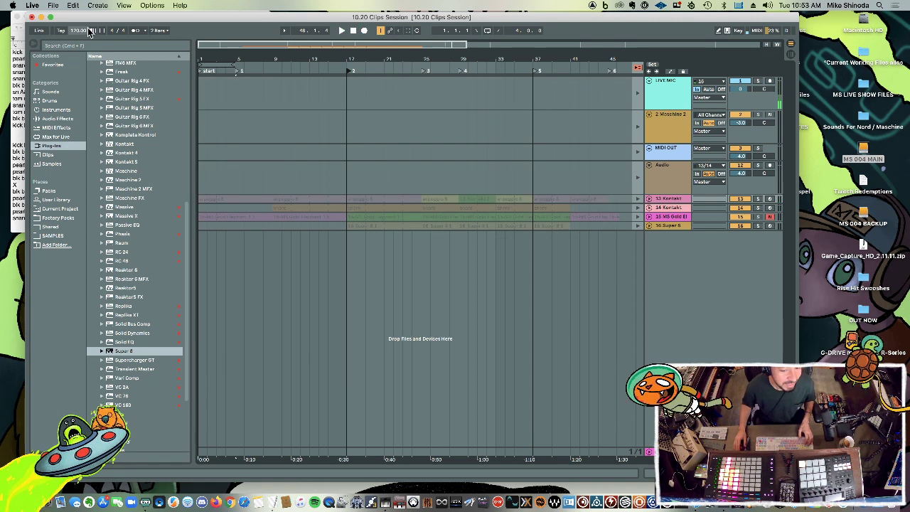
left_click(638, 68)
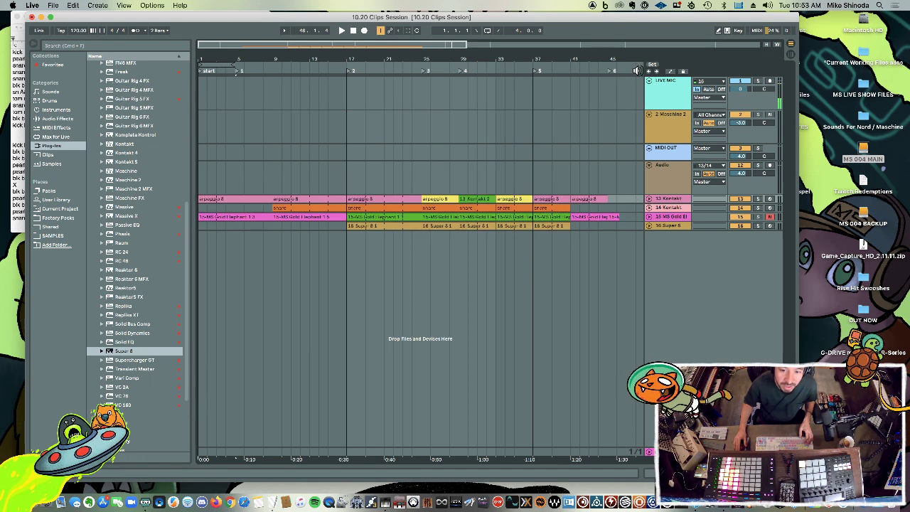
left_click(520, 227)
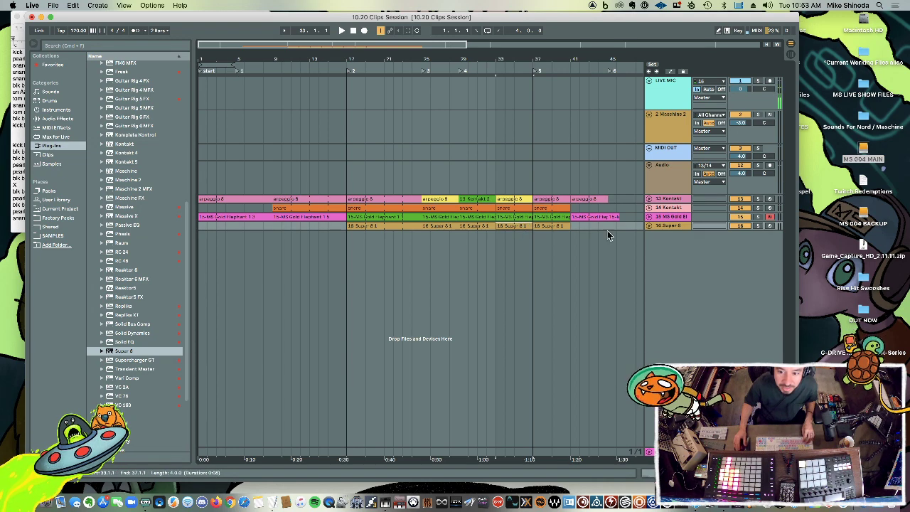
Inspect the notes of the Super 8 clip at bars 33 to 37 and play the arrangement from around bar 33
double_click(517, 226)
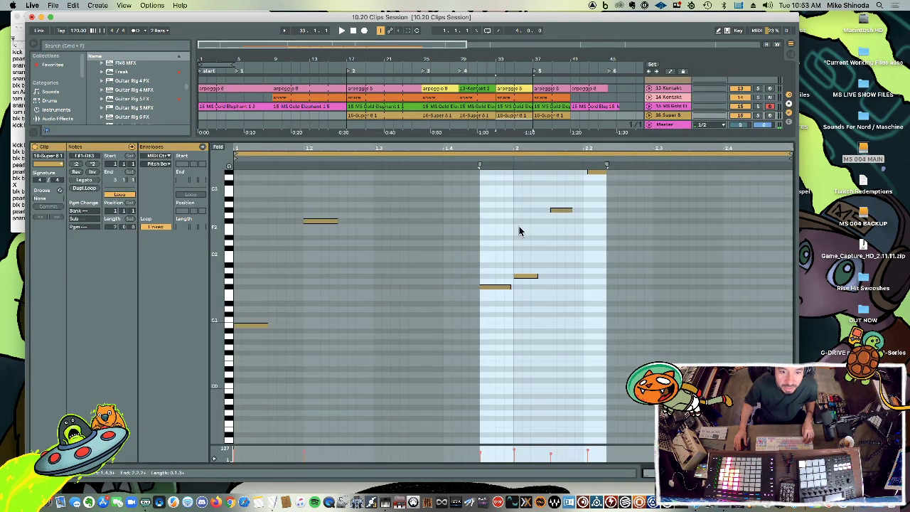
double_click(538, 140)
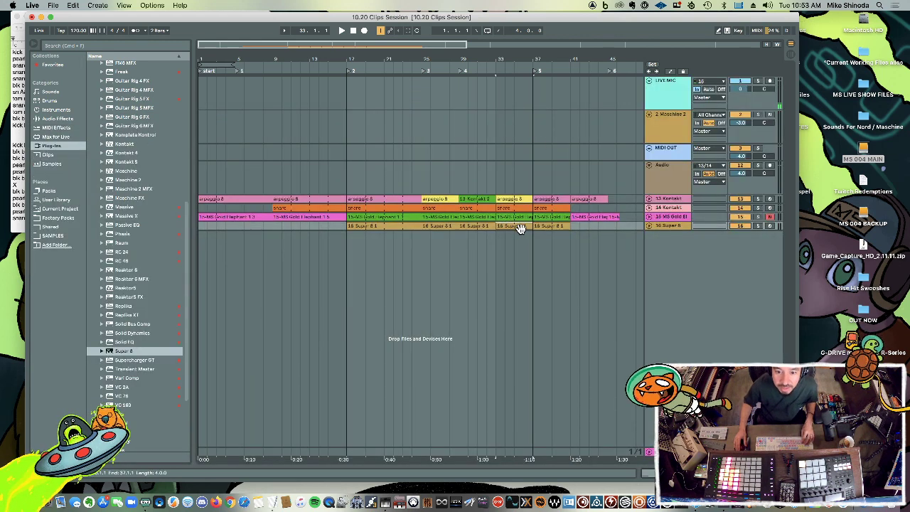
left_click(484, 174)
key("space")
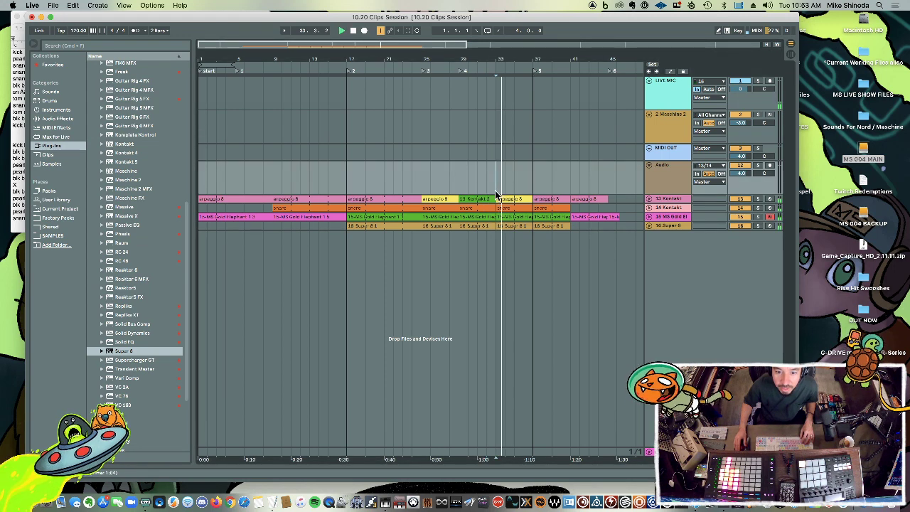
Enlarge the 16 Super 8 track and colour its clip at bars 25 to 29 brown
left_click(477, 226)
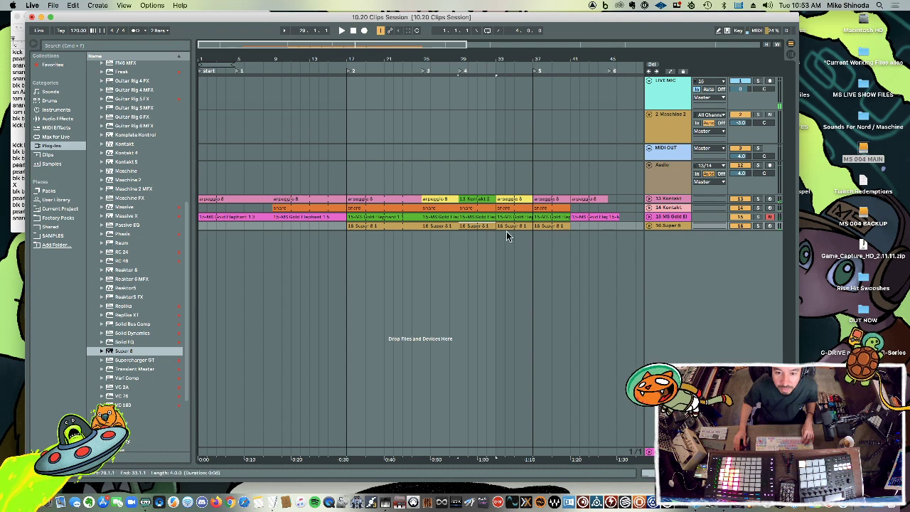
left_click_drag(663, 230, 665, 308)
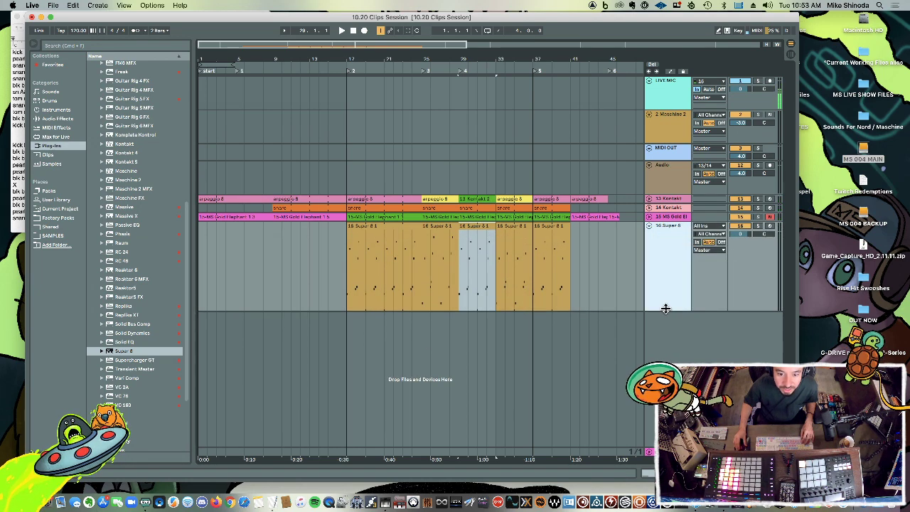
left_click(446, 209)
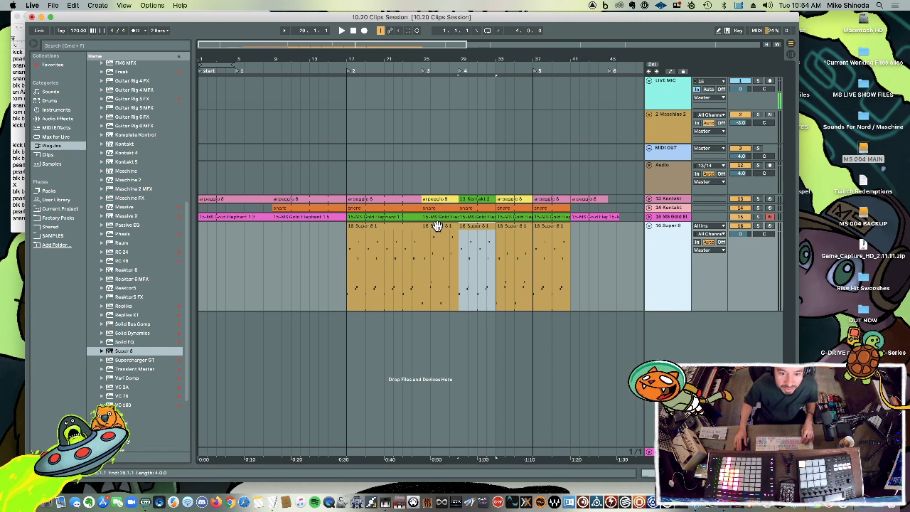
left_click(438, 228)
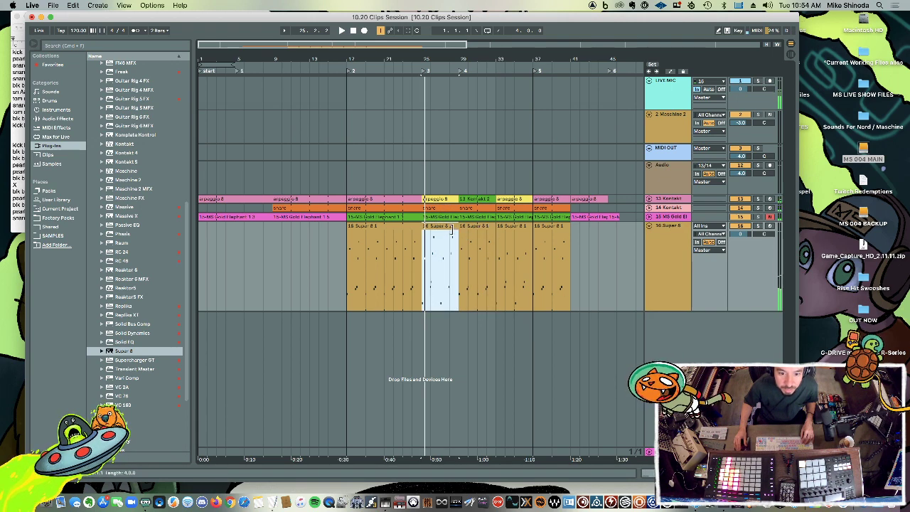
right_click(449, 227)
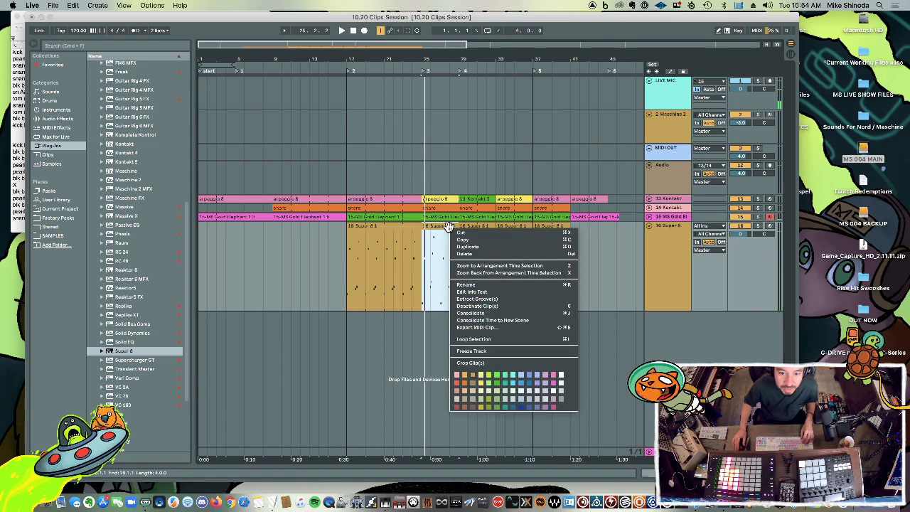
left_click(508, 390)
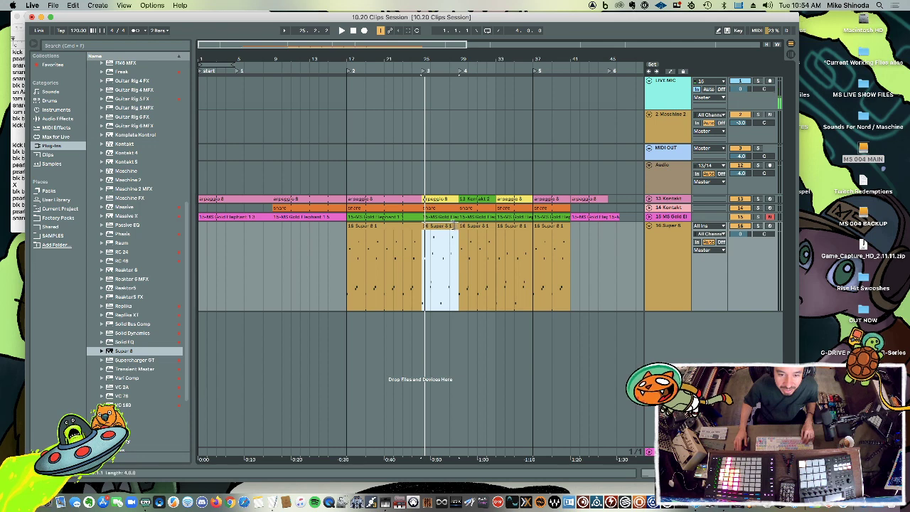
right_click(449, 227)
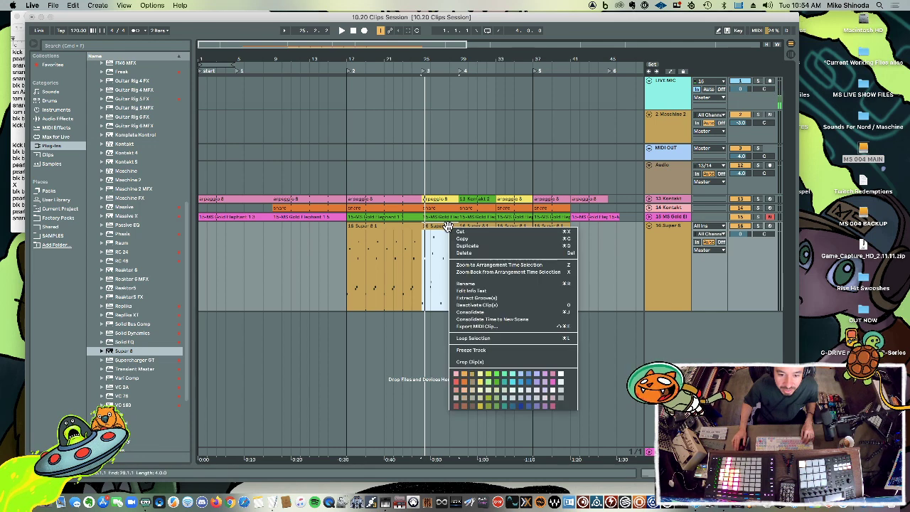
left_click(472, 381)
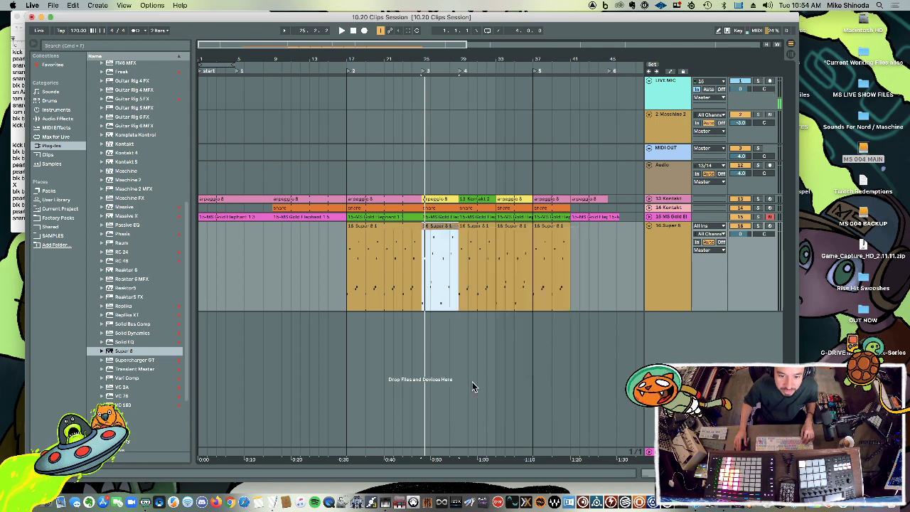
Colour the Super 8 clip at bars 29 to 33 mint green
left_click(482, 226)
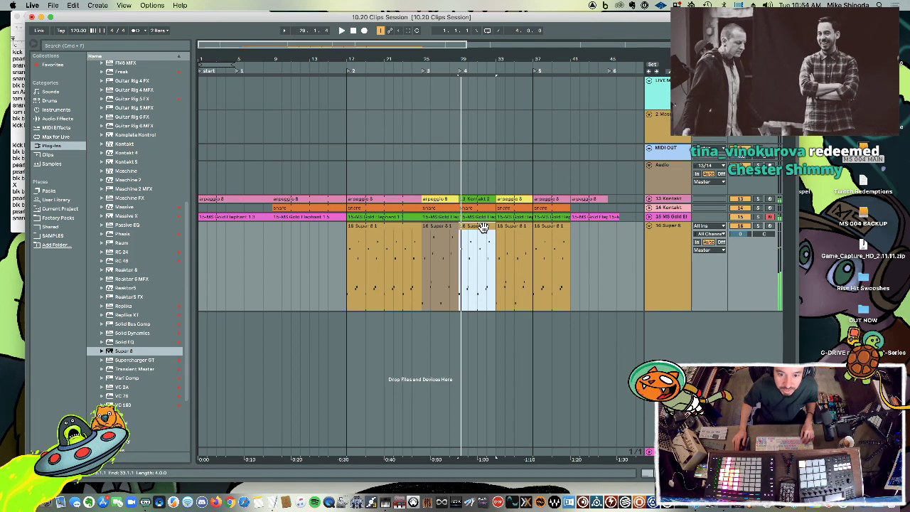
right_click(482, 227)
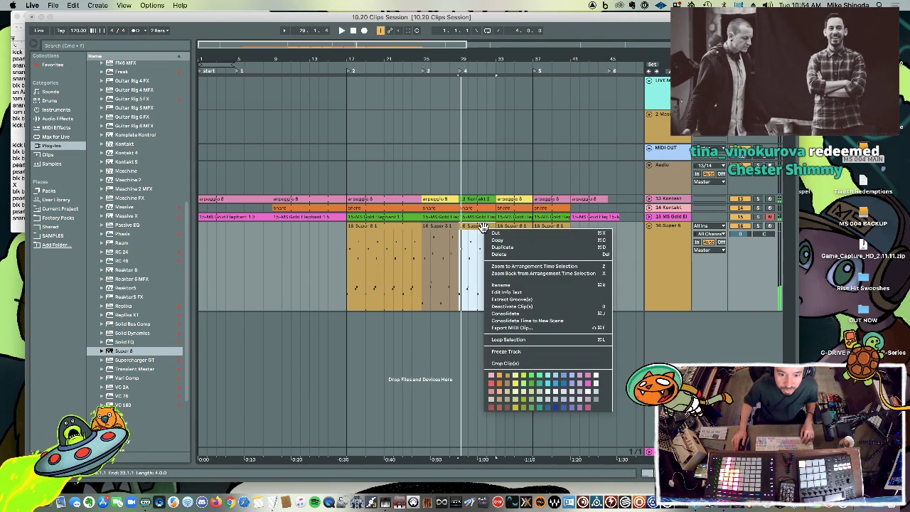
left_click(540, 379)
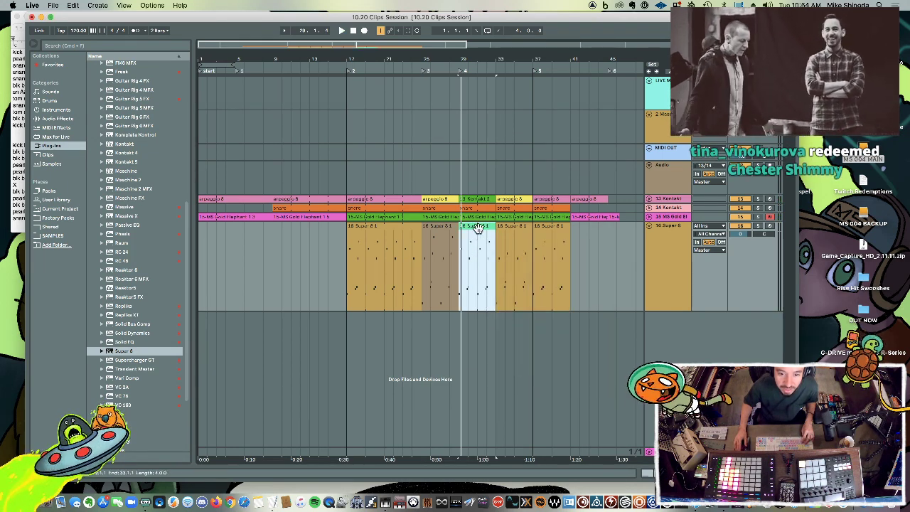
key("Right")
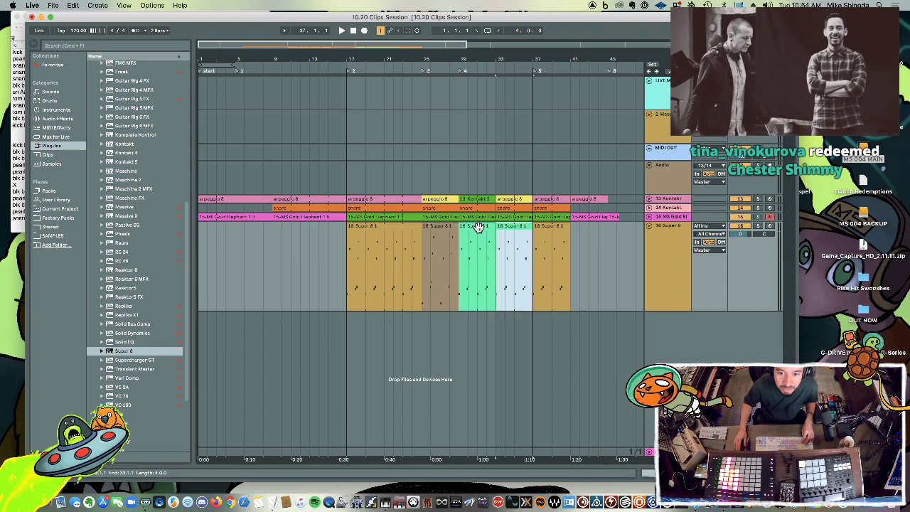
left_click(541, 228)
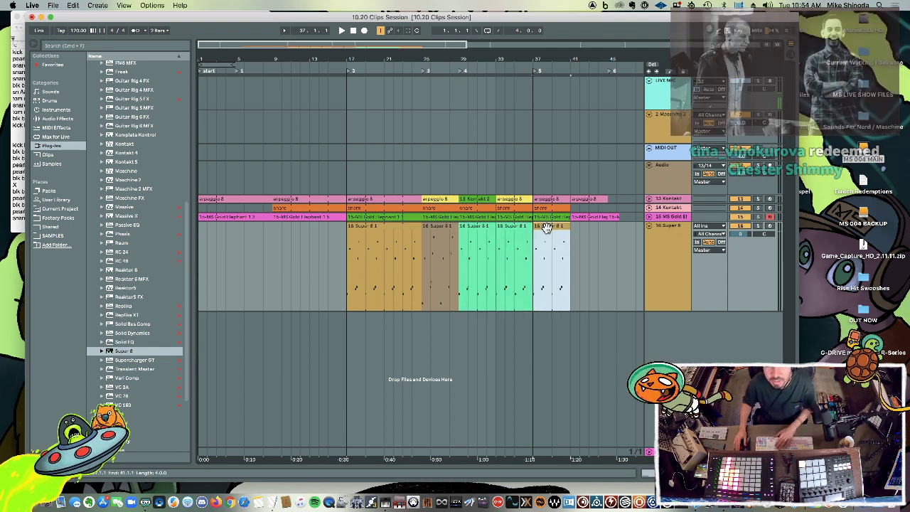
key("Delete")
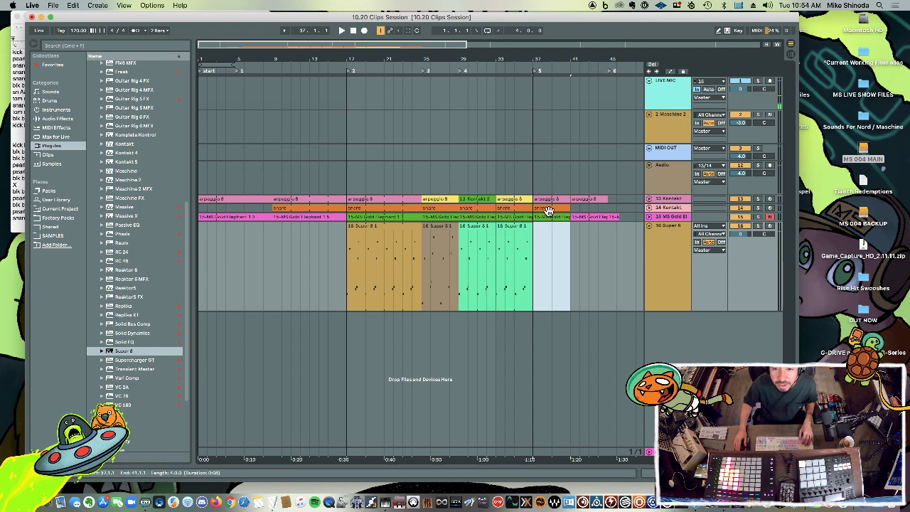
left_click_drag(547, 211, 561, 217)
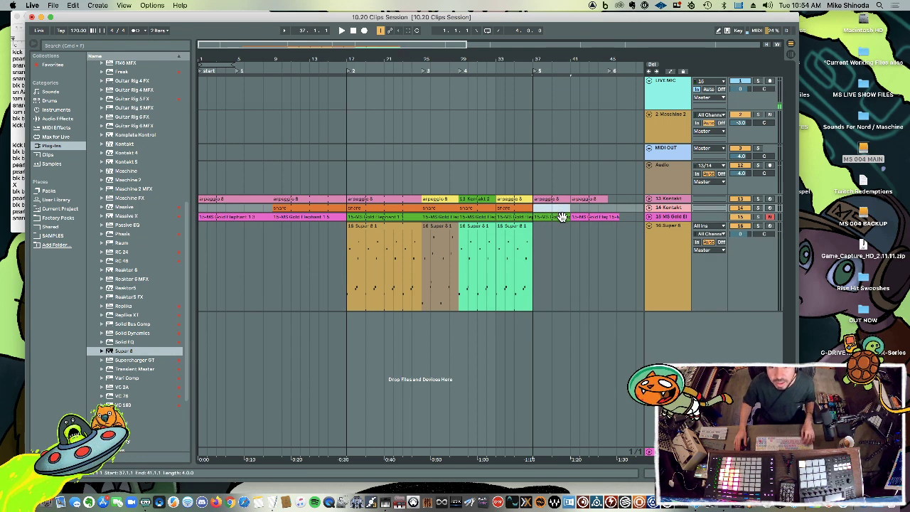
left_click(533, 230)
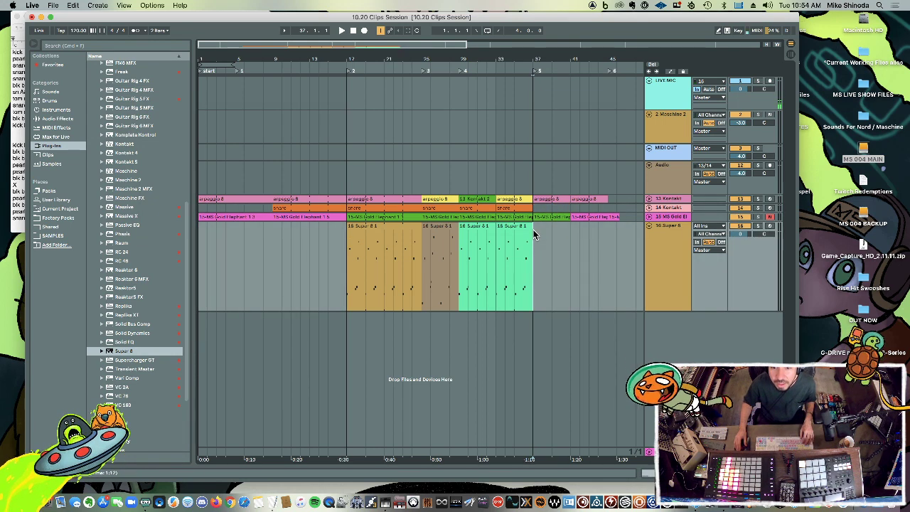
key("super+z")
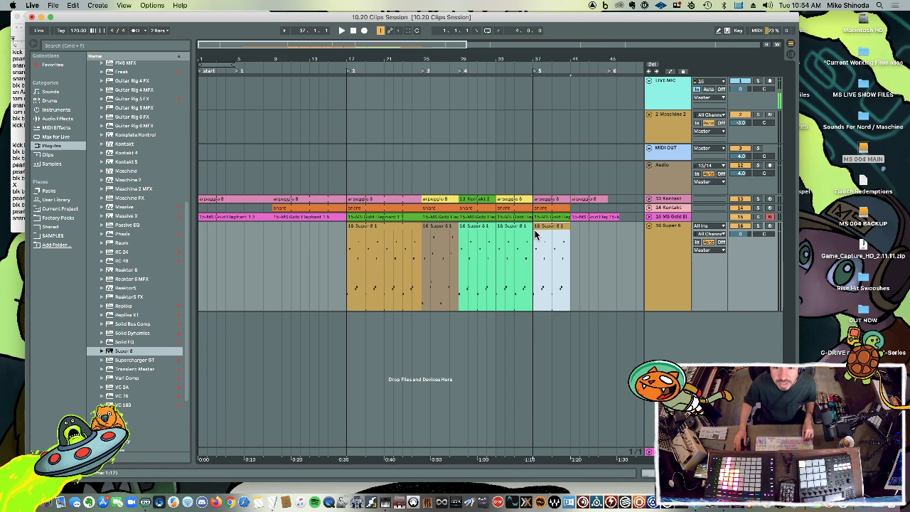
key("super+z")
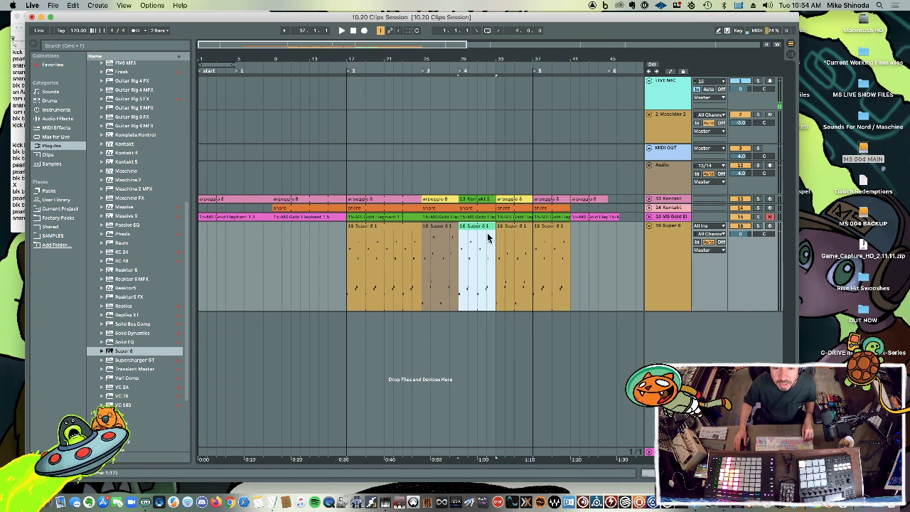
Duplicate the brown Super 8 clip from bars 25 to 29 over the clip at bars 33 to 37
left_click(446, 226)
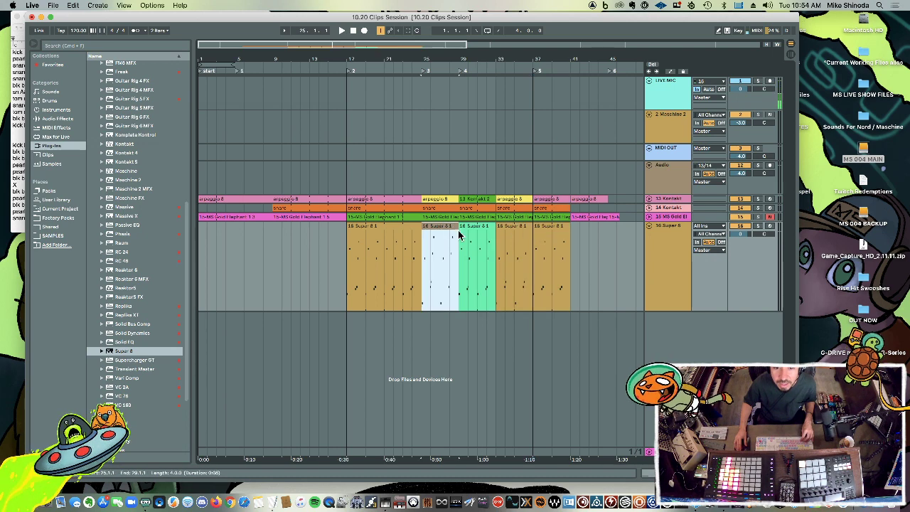
left_click(496, 241)
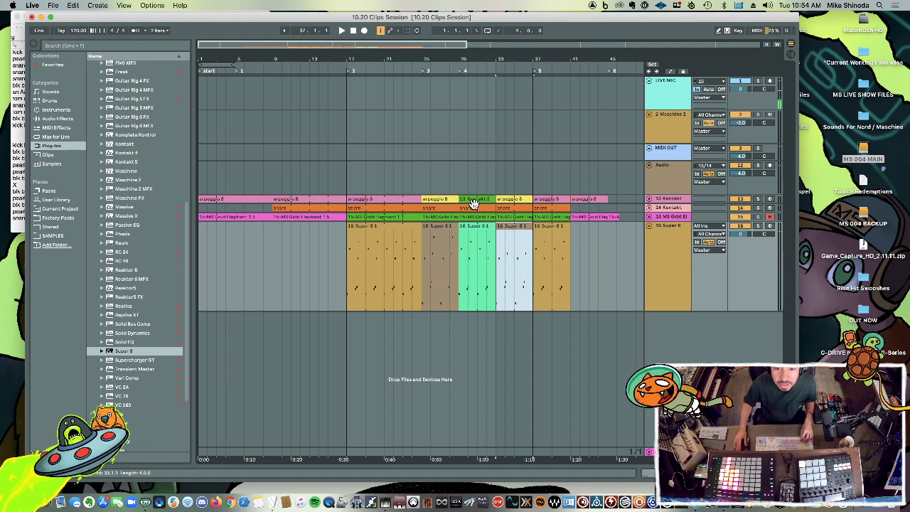
left_click(511, 175)
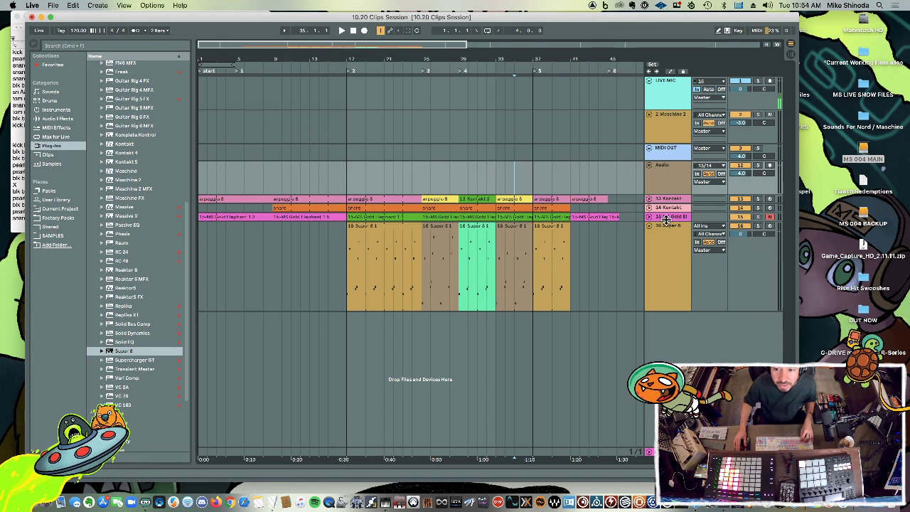
Enlarge the 15 MS Gold track, colour its clip at bars 29 to 33 yellow, and duplicate it over bars 33 to 37
left_click_drag(668, 221, 665, 270)
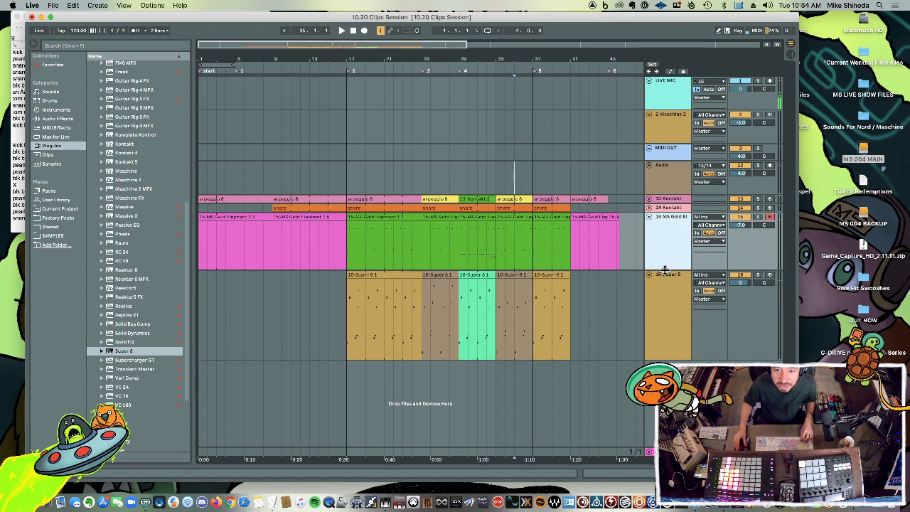
left_click(469, 218)
right_click(467, 217)
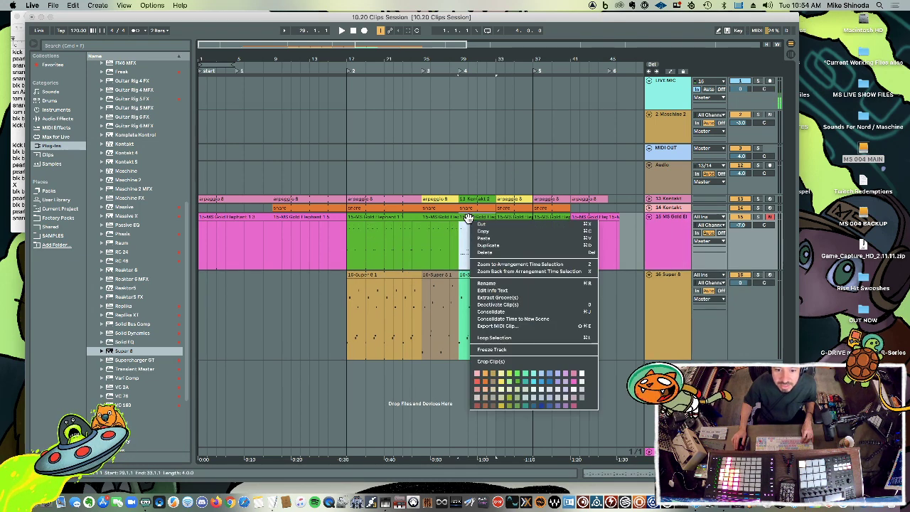
left_click(500, 380)
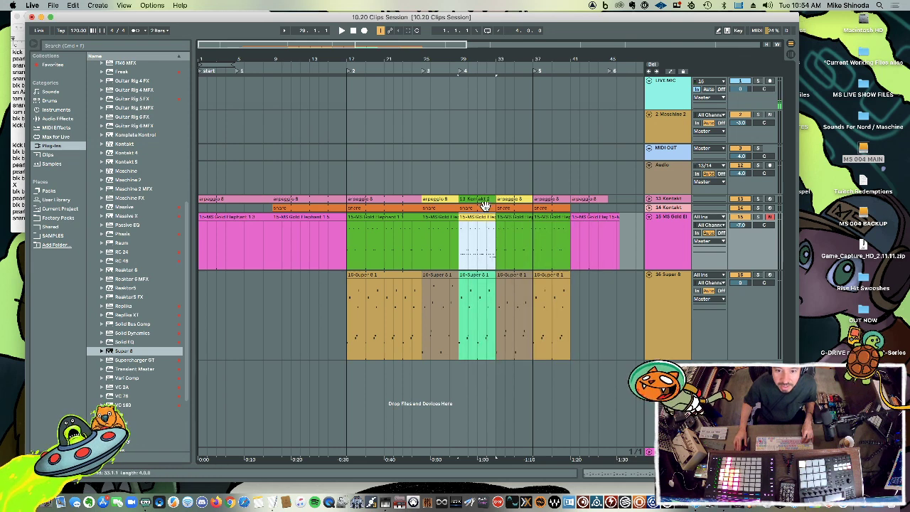
left_click(515, 250)
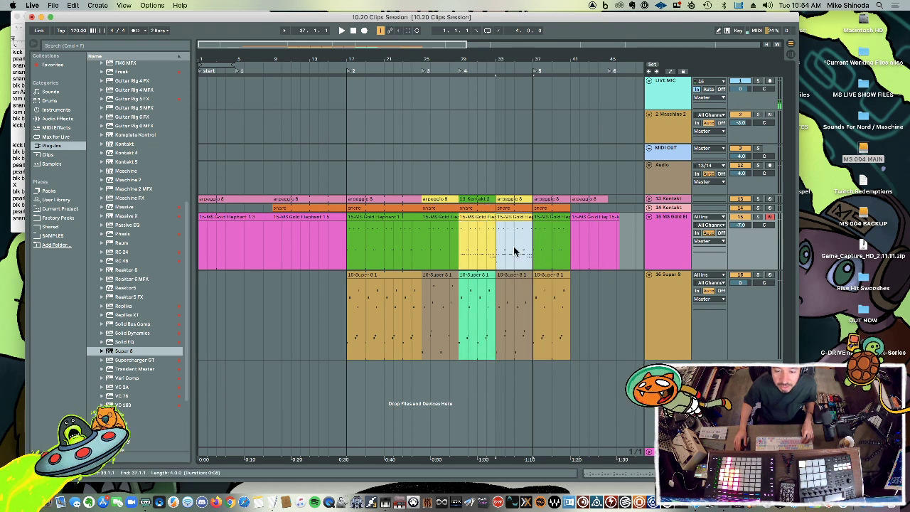
Delete the pink MS Gold clips from bar 41 onward and duplicate the Super 8 clip at bars 37 to 41 into bars 41 to 45
left_click(601, 221)
left_click_drag(599, 225, 624, 226)
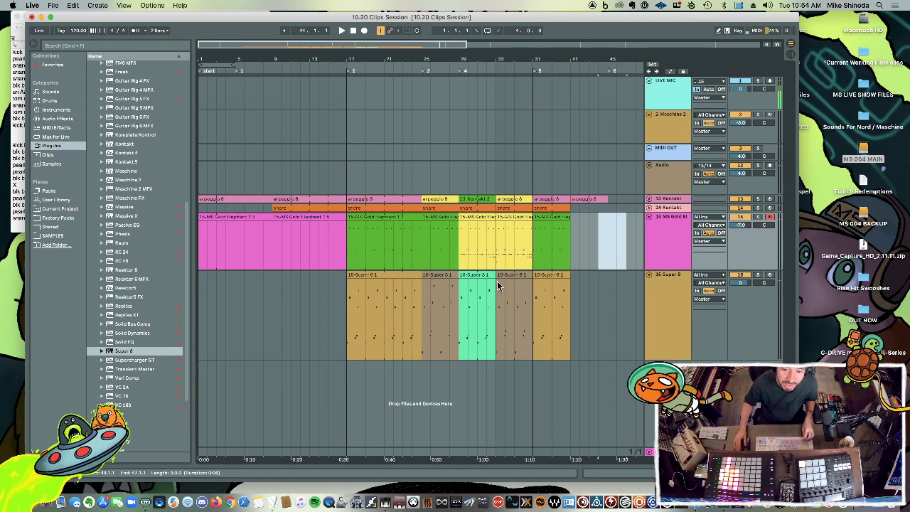
left_click(553, 276)
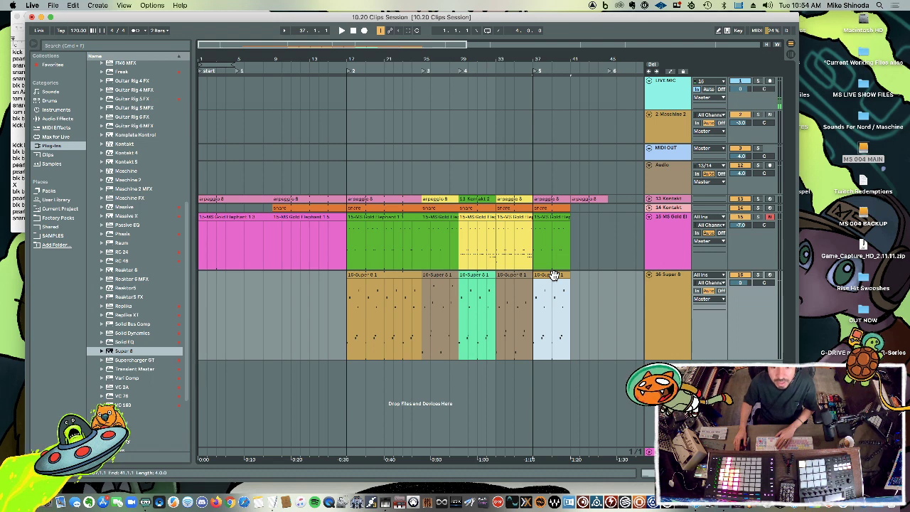
key("super+d")
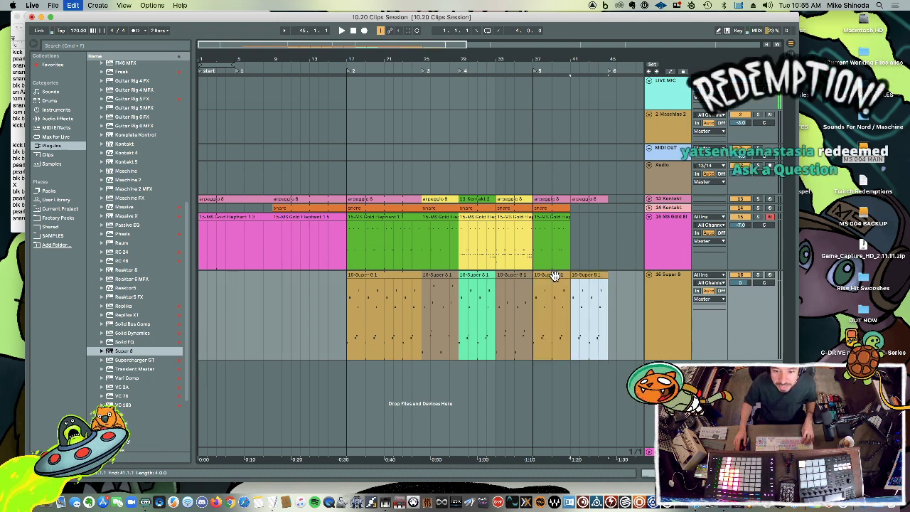
Play the arrangement from bar 15, stop in bar 28, and switch to Session View
left_click(328, 182)
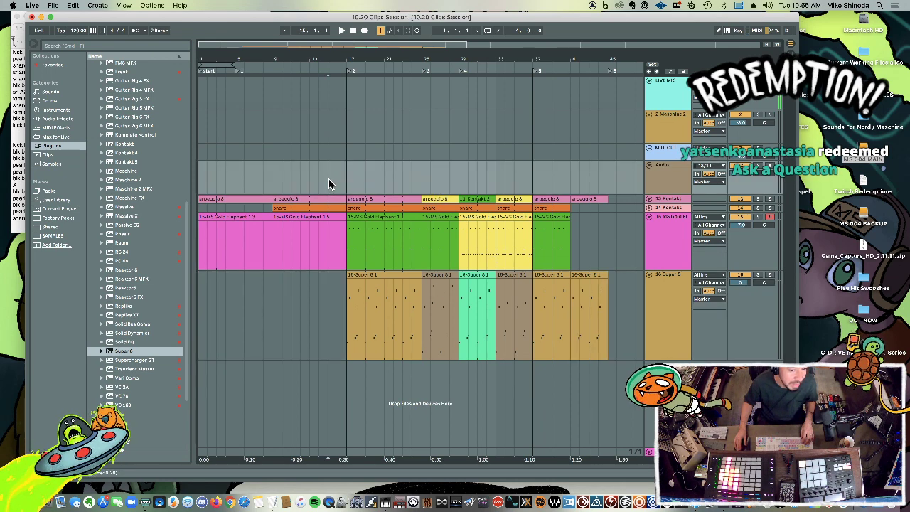
key("space")
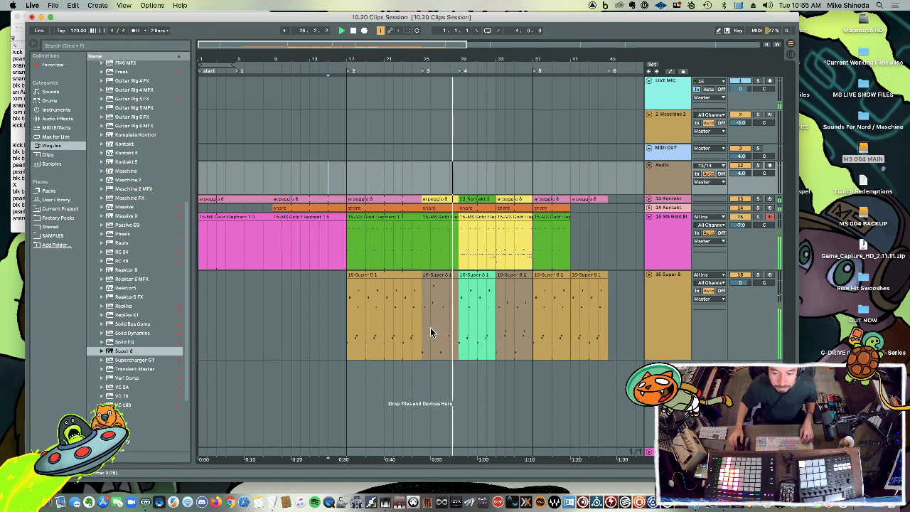
key("space")
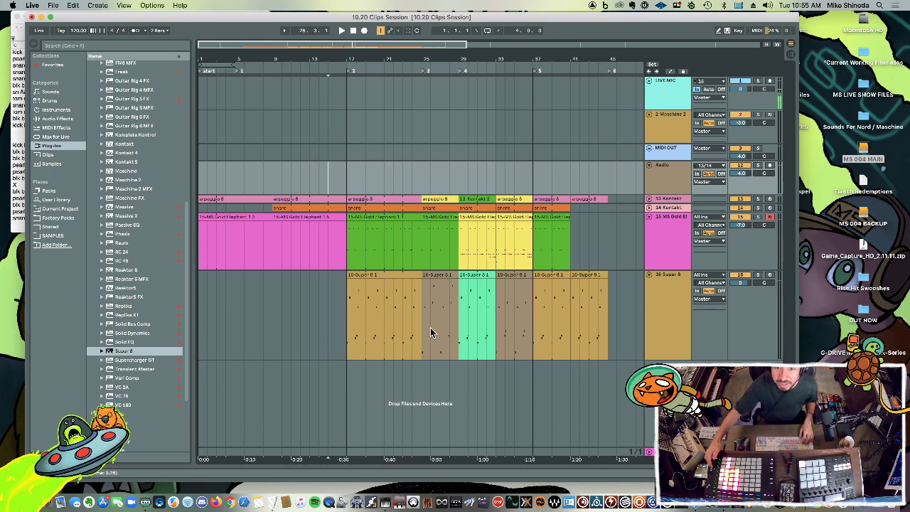
key("Tab")
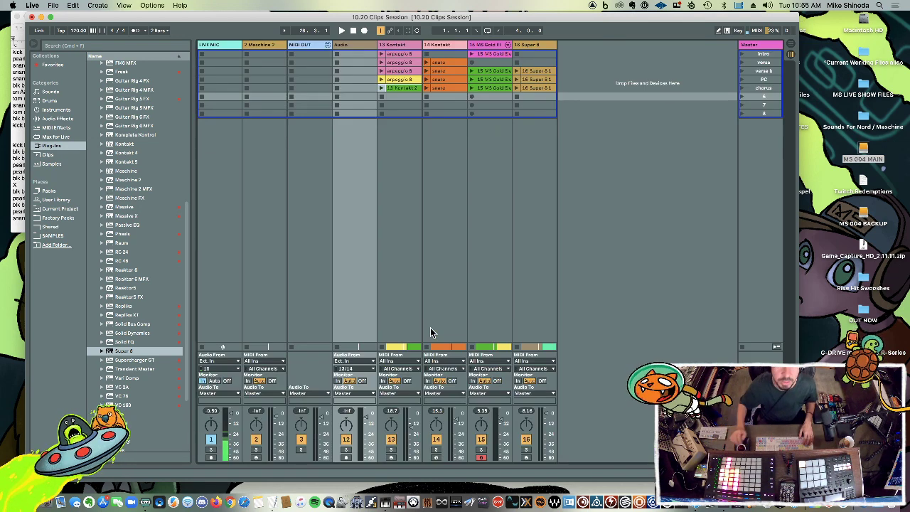
Audition the Super 8 clips in the chorus and PC scenes, and colour the PC scene's Super 8 clip yellow
left_click(517, 88)
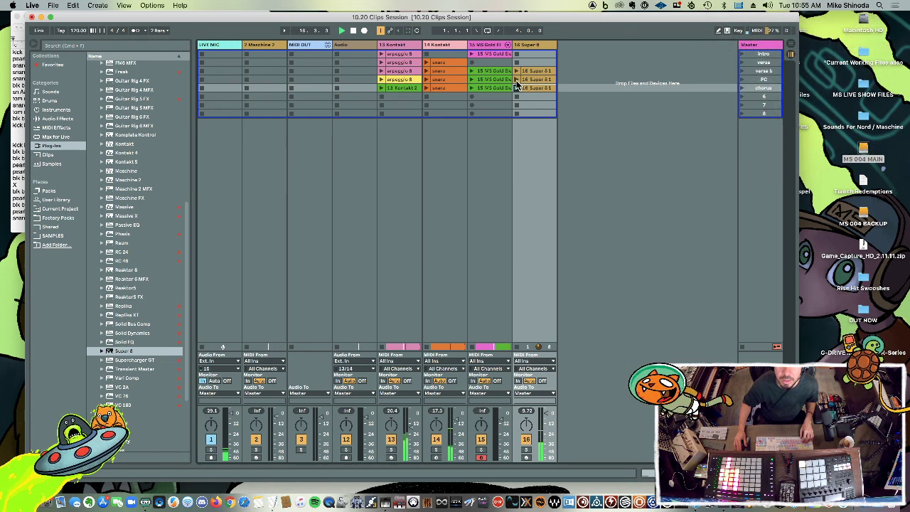
left_click(517, 80)
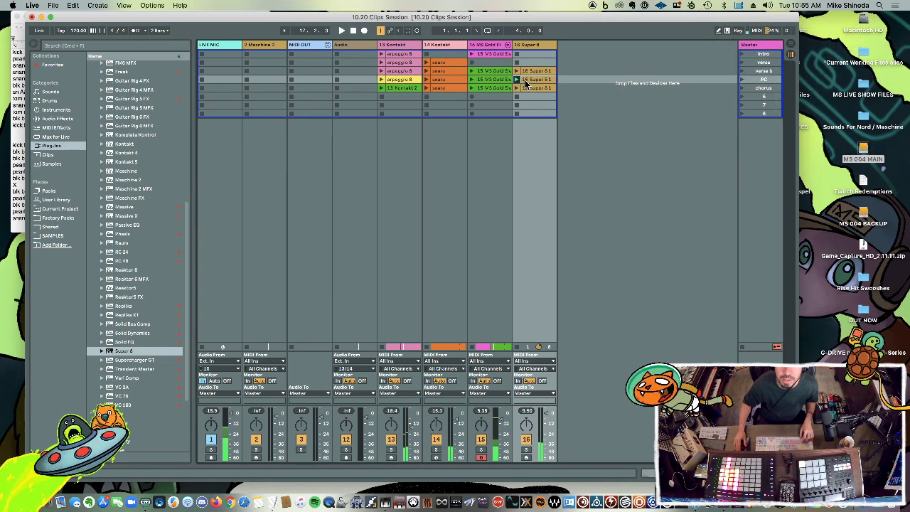
right_click(524, 81)
left_click(557, 219)
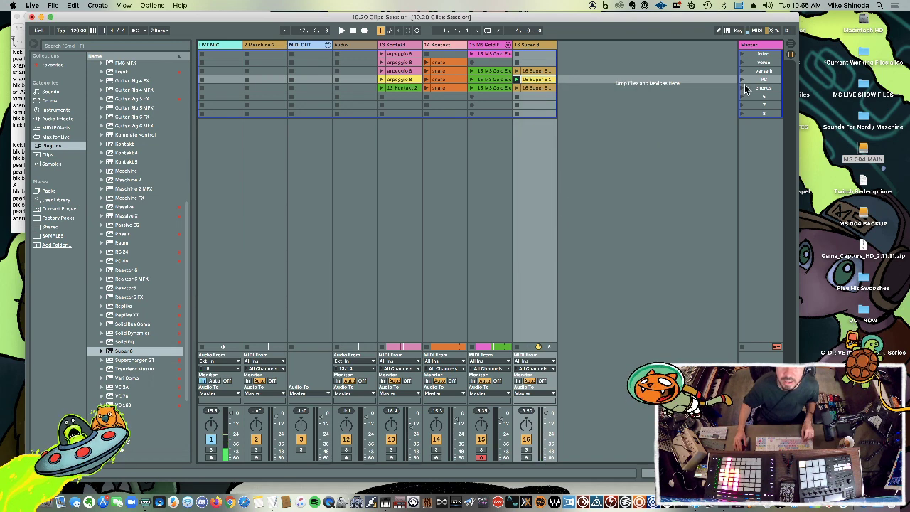
Duplicate the chorus scene directly below itself and replace the copy's Super 8 and first Kontakt clips with the yellow PC clips
left_click_drag(771, 94, 767, 96)
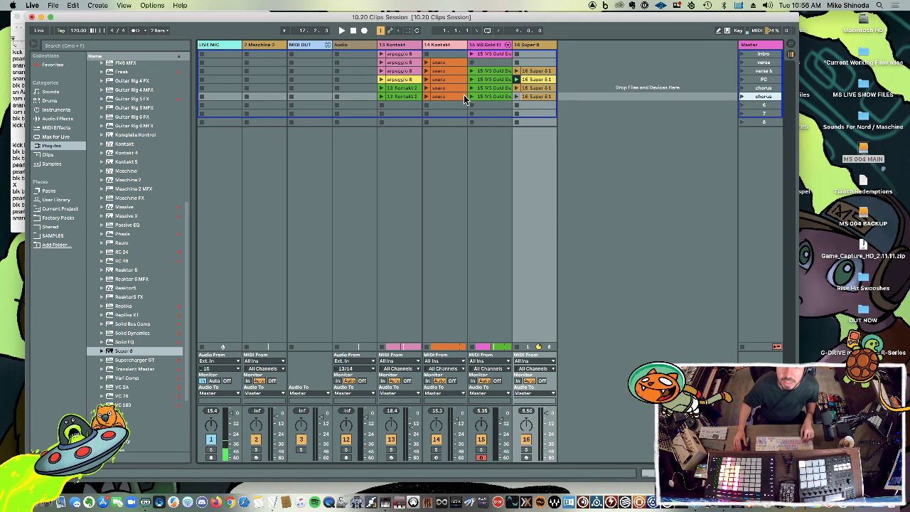
left_click(534, 81)
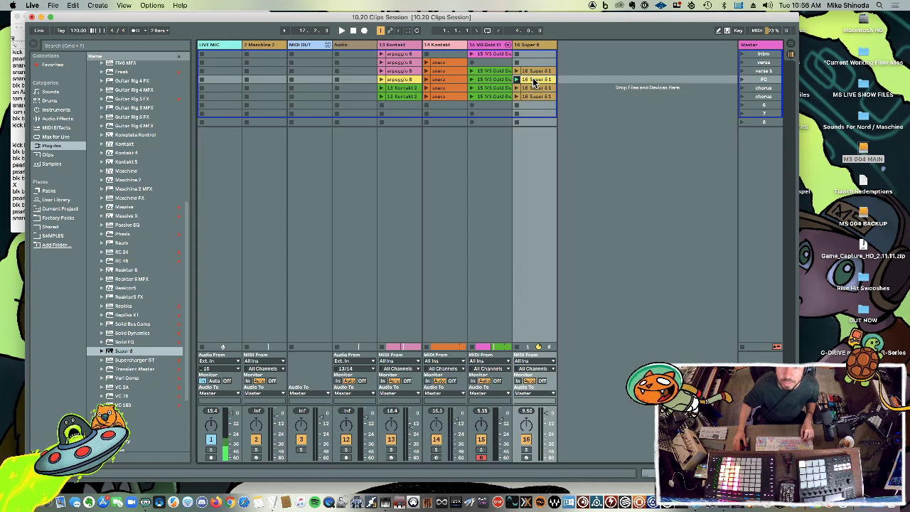
left_click(534, 97)
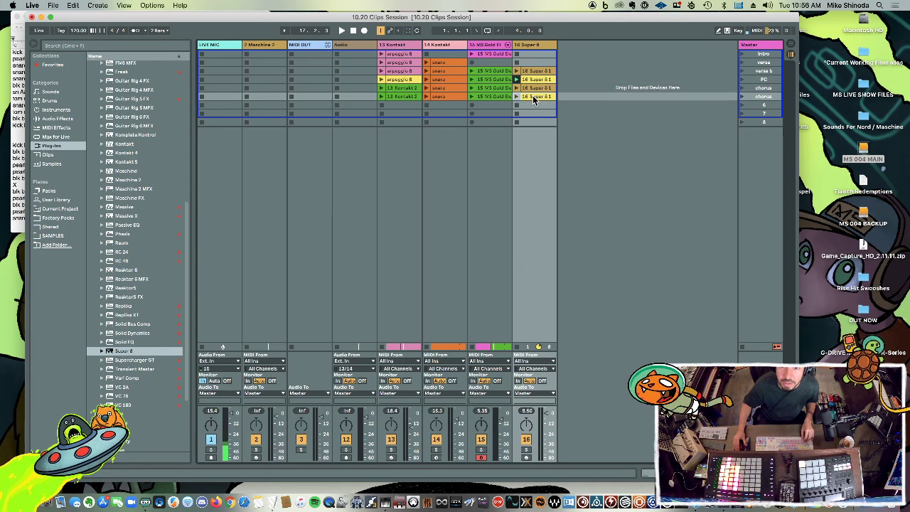
left_click_drag(408, 81, 409, 99)
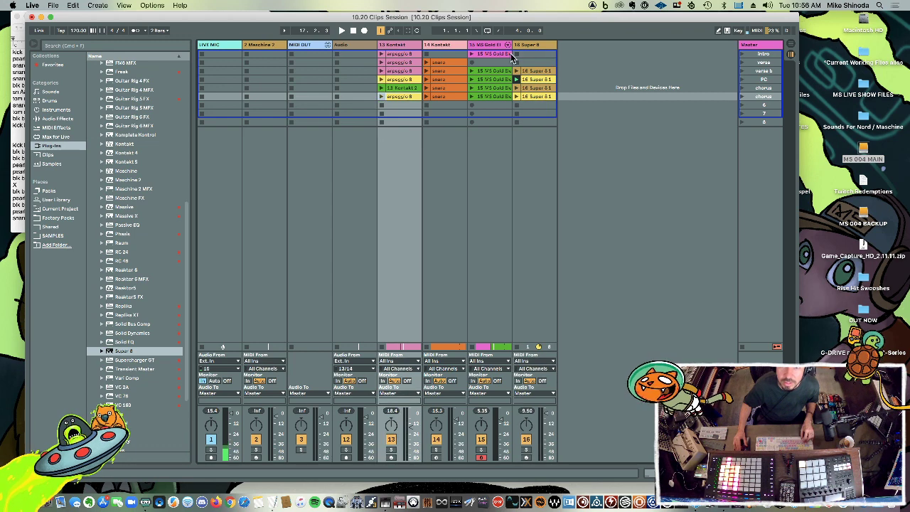
Move the Super 8 track directly after the 13 Kontakt track and rename the 13 Kontakt track "hi bells"
left_click_drag(529, 47, 427, 48)
left_click(409, 48)
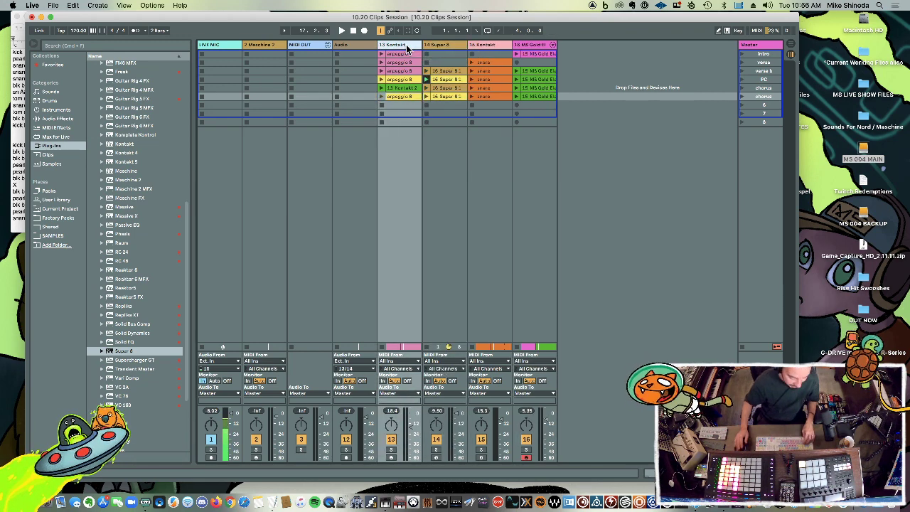
key("super+r")
type("hi")
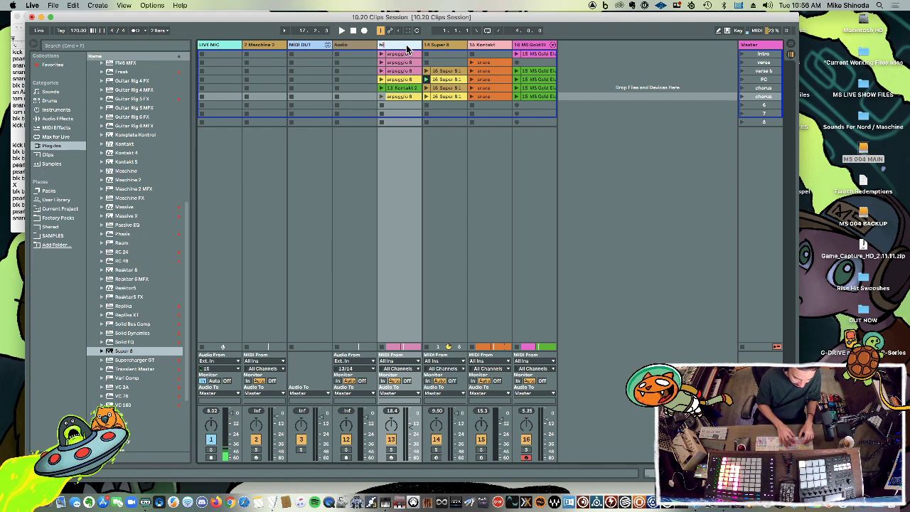
type(" bells")
key("Return")
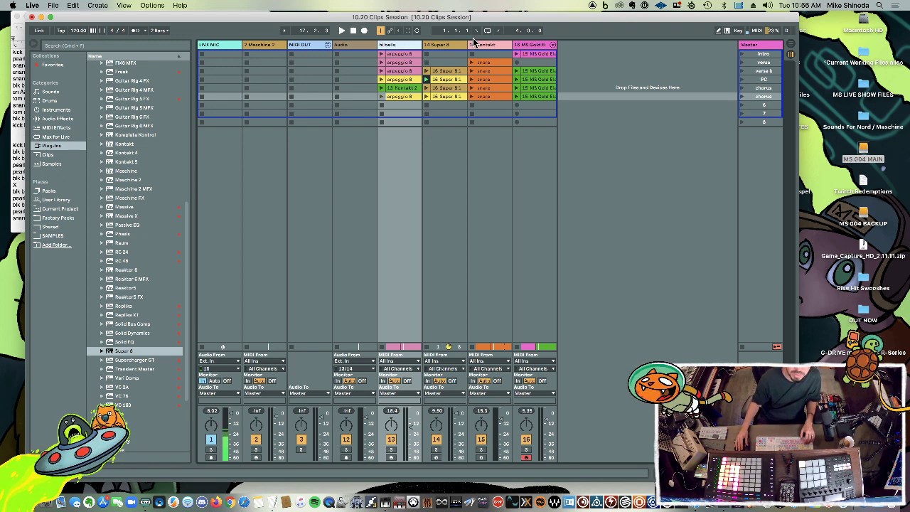
Rename the Super 8 track "bass", the remaining Kontakt track "snare" and the MS Gold track "drums"
left_click(441, 48)
key("super+r")
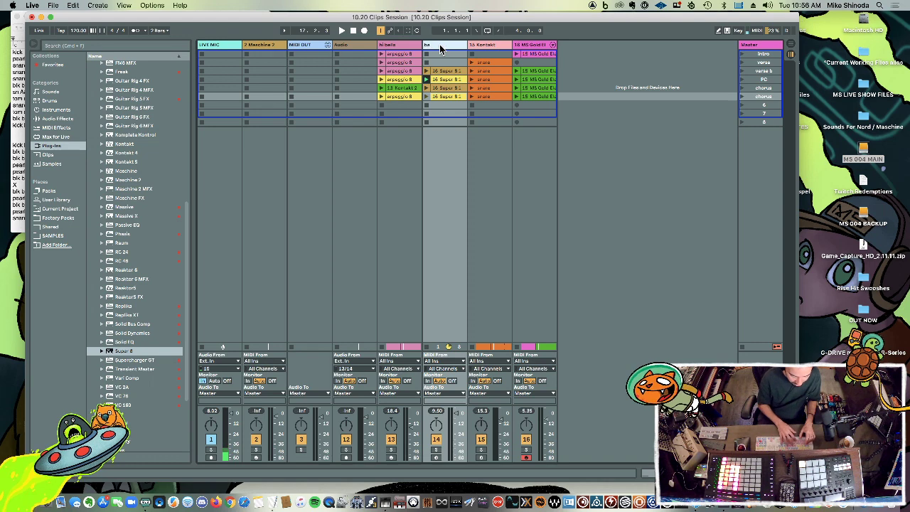
type("bass")
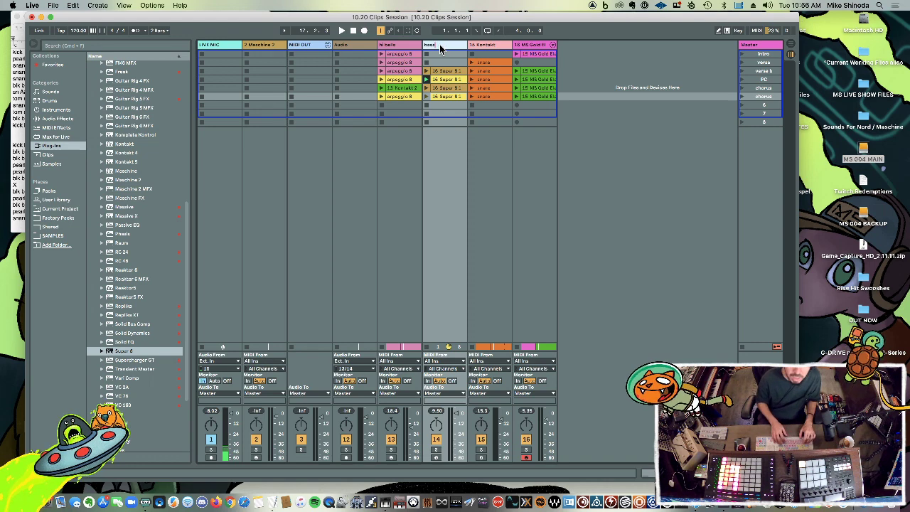
left_click(481, 46)
key("super+r")
type("snare")
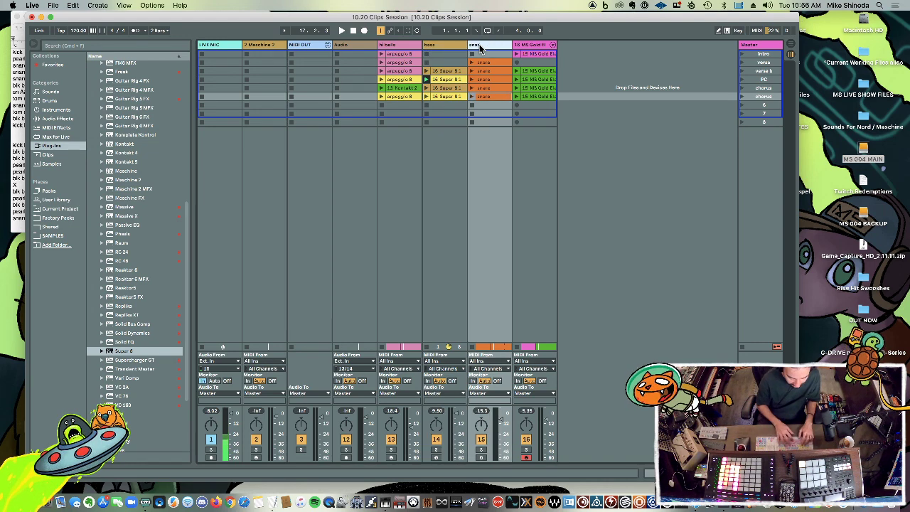
left_click(539, 44)
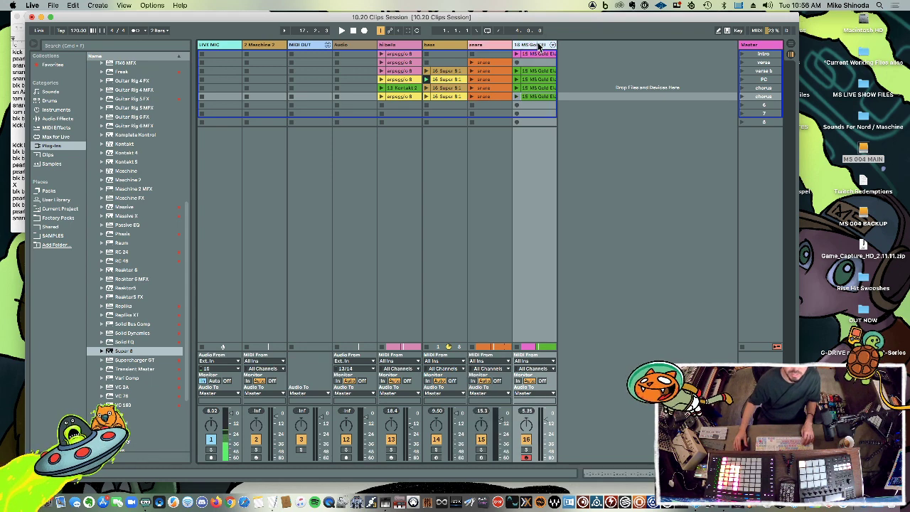
key("super+r")
type("drums")
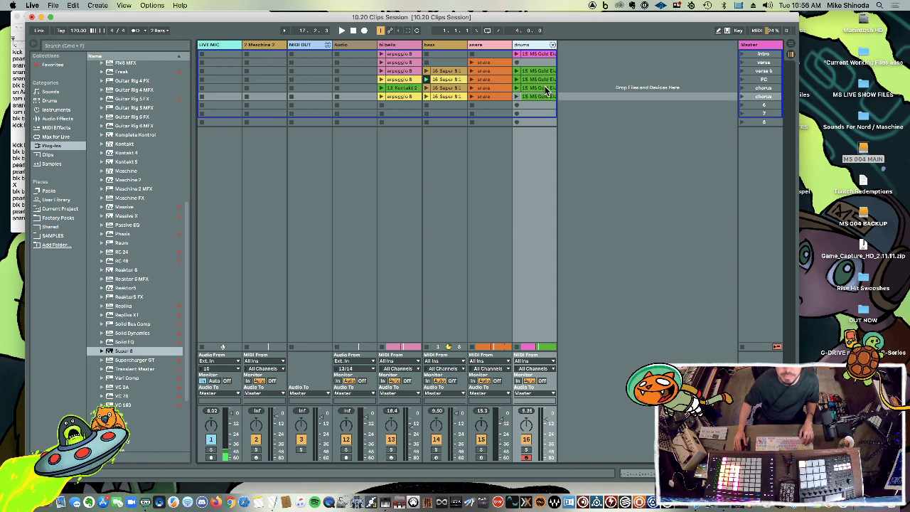
Audition the second chorus and PC drum clips, and colour the drum clips in both chorus scenes bright green
left_click(517, 97)
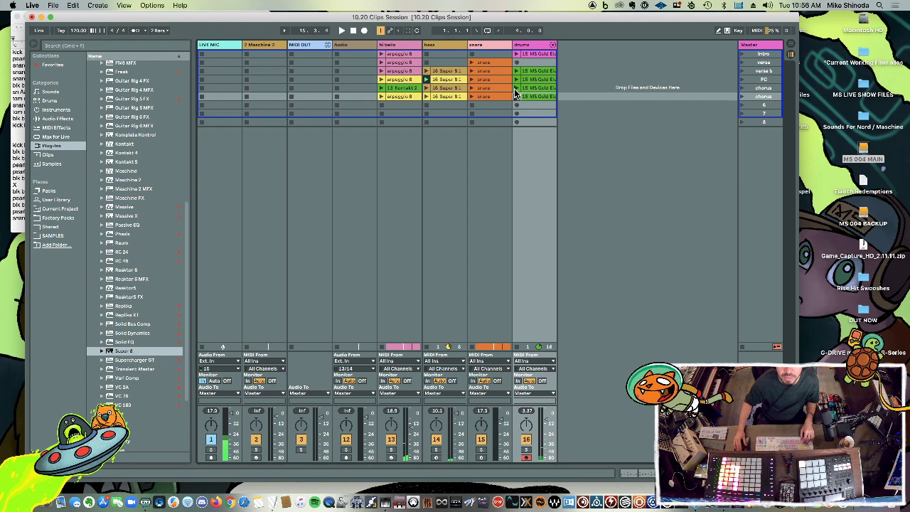
left_click(517, 80)
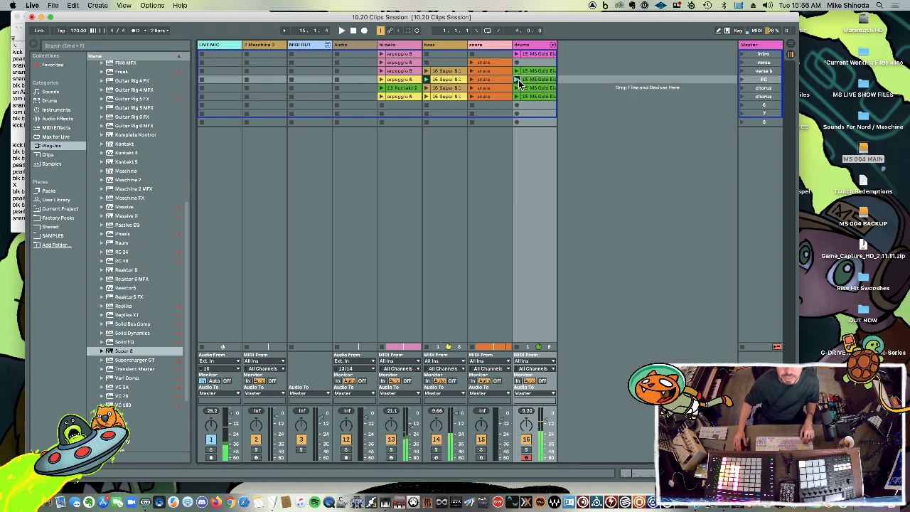
left_click(534, 88)
left_click(534, 98)
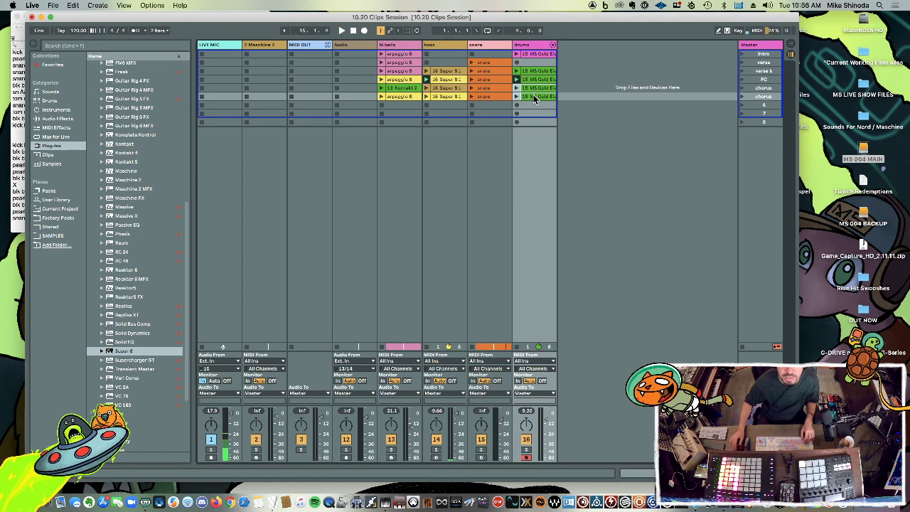
right_click(534, 98)
left_click(581, 208)
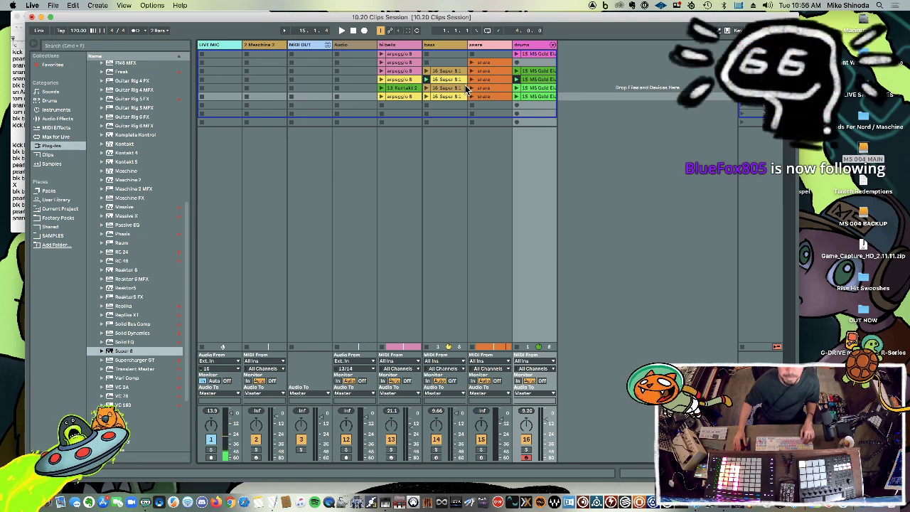
Colour the green Kontakt clip on the hi bells track in the first chorus scene orange
right_click(408, 91)
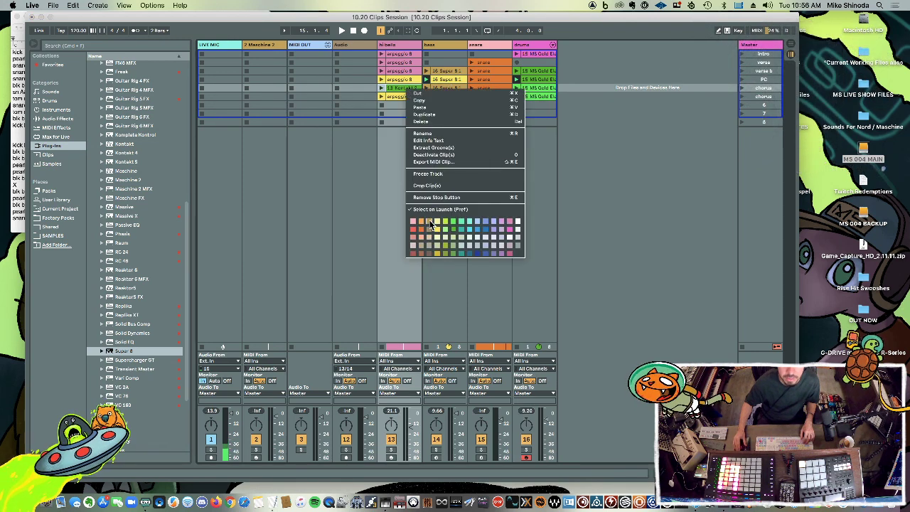
left_click(413, 240)
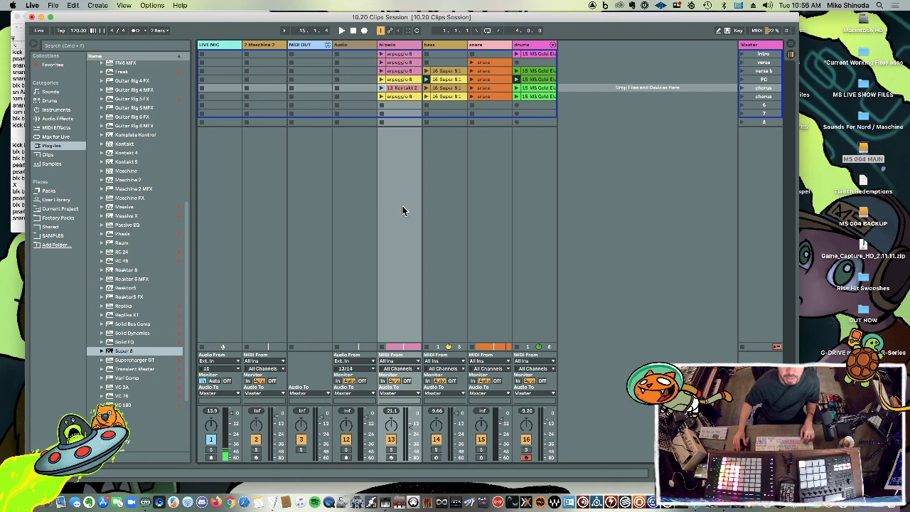
right_click(402, 91)
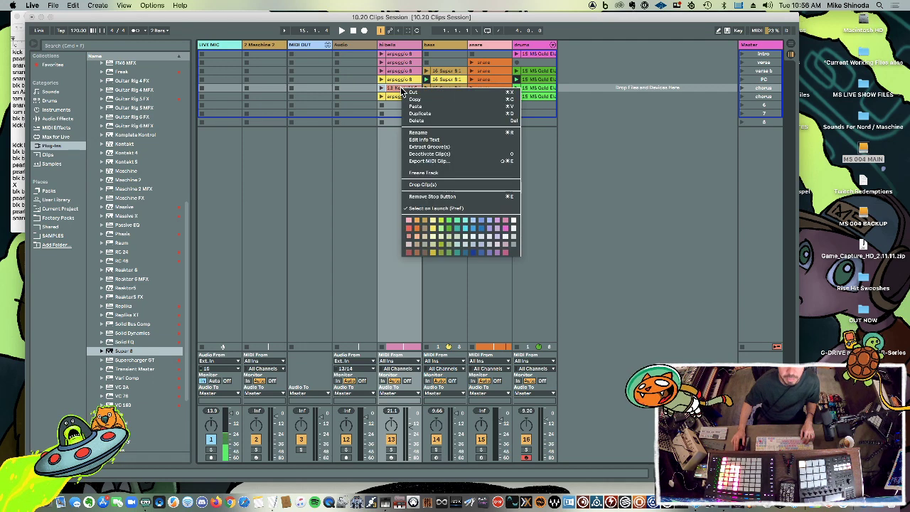
left_click(420, 225)
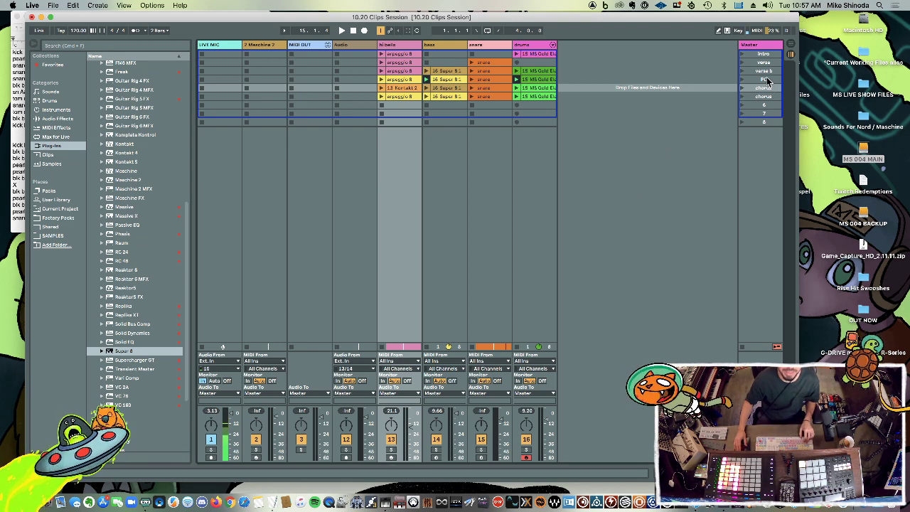
Colour the intro, verse, verse b and PC scenes light green
left_click(762, 55)
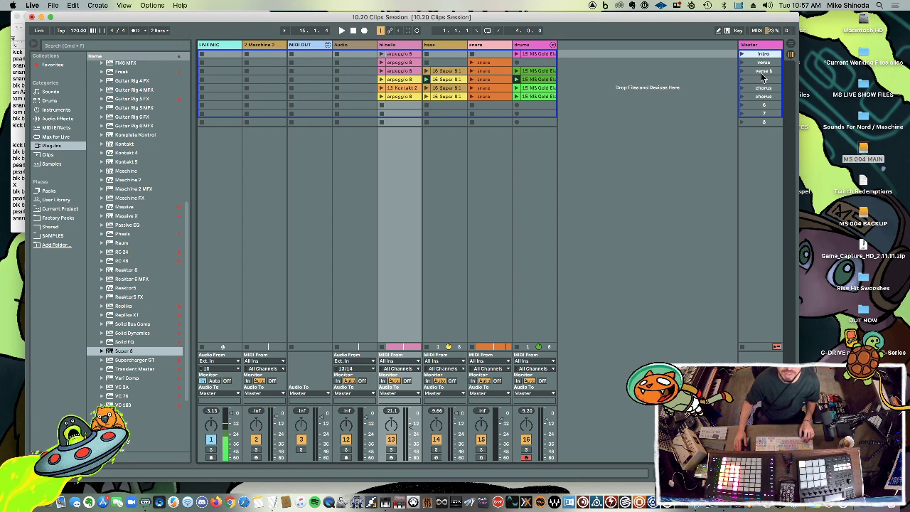
left_click(762, 79)
right_click(763, 80)
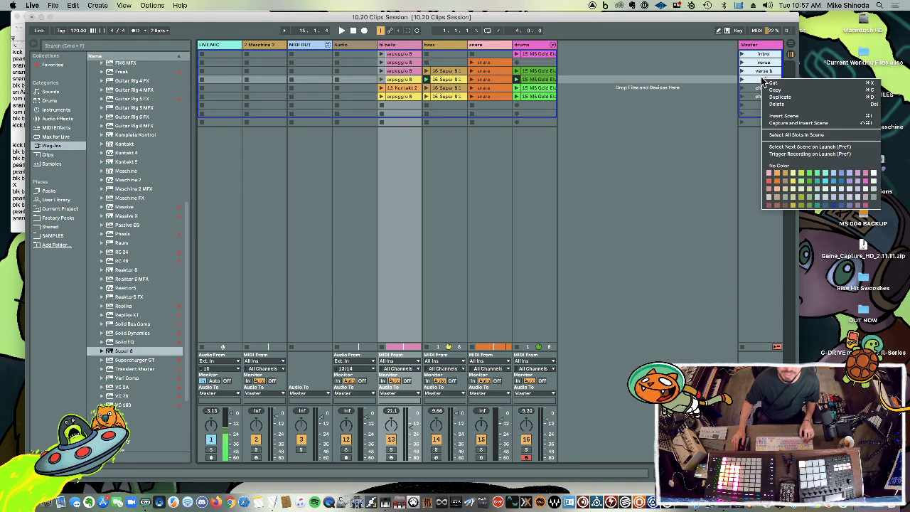
left_click(805, 183)
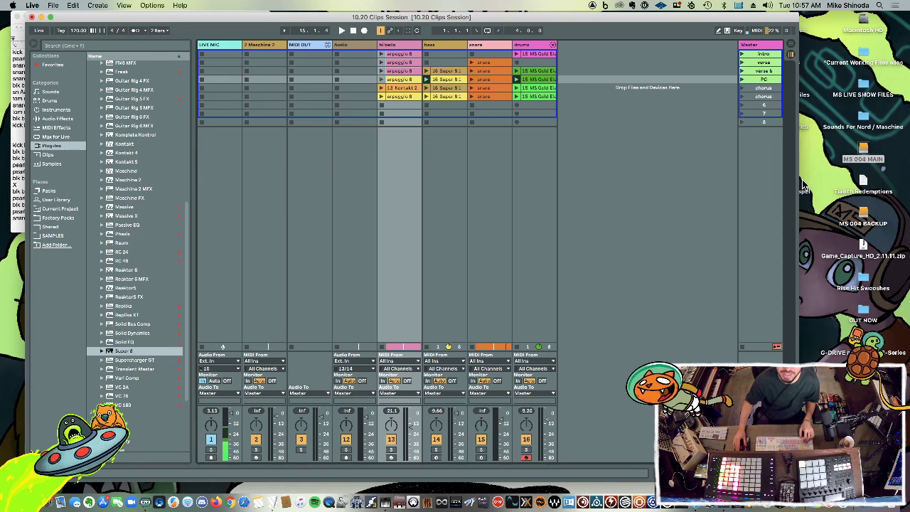
Try colouring all clips in the intro through PC scenes green, and undo the change
left_click(715, 97)
right_click(756, 82)
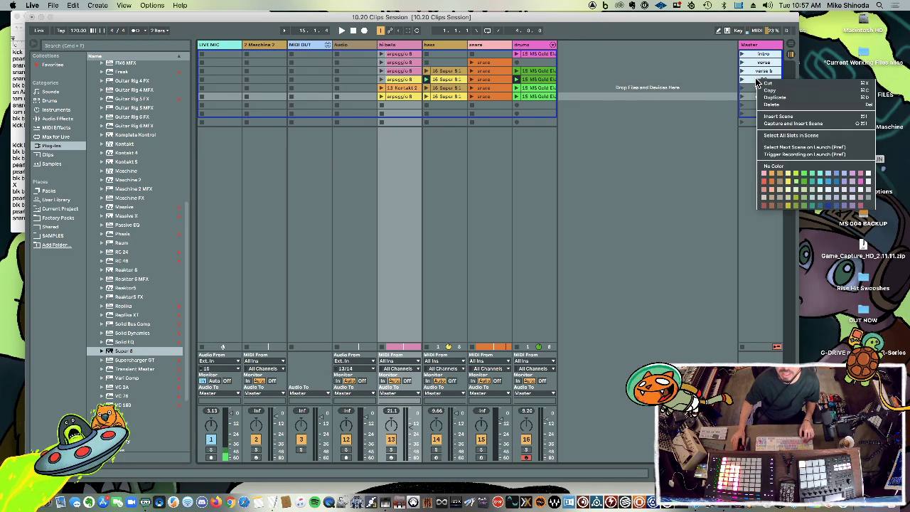
left_click(771, 136)
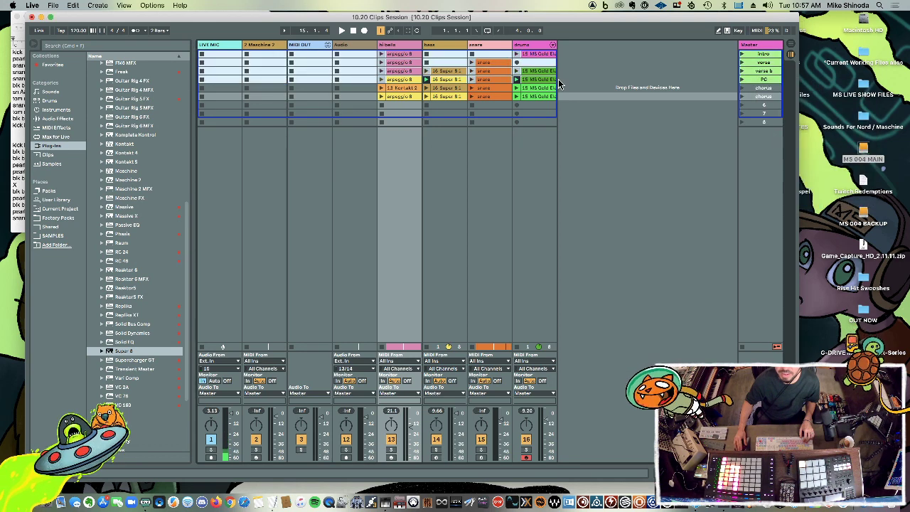
right_click(495, 72)
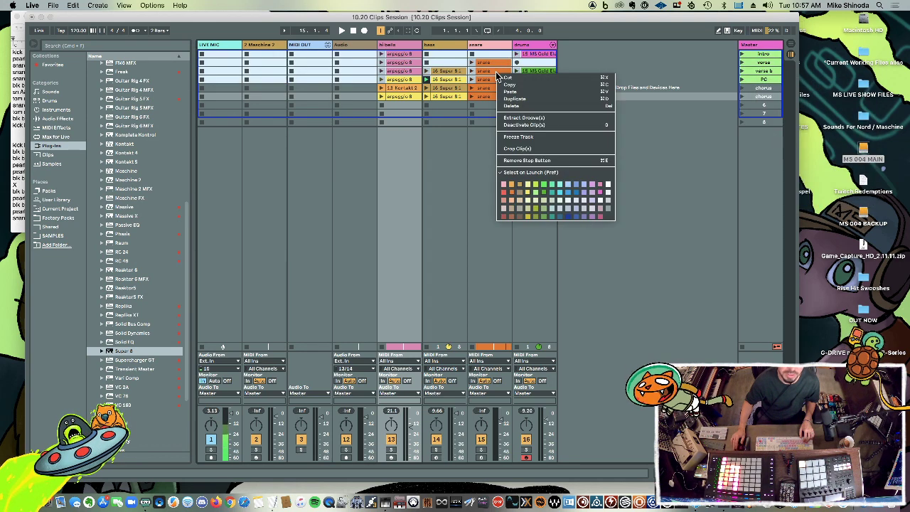
left_click(543, 186)
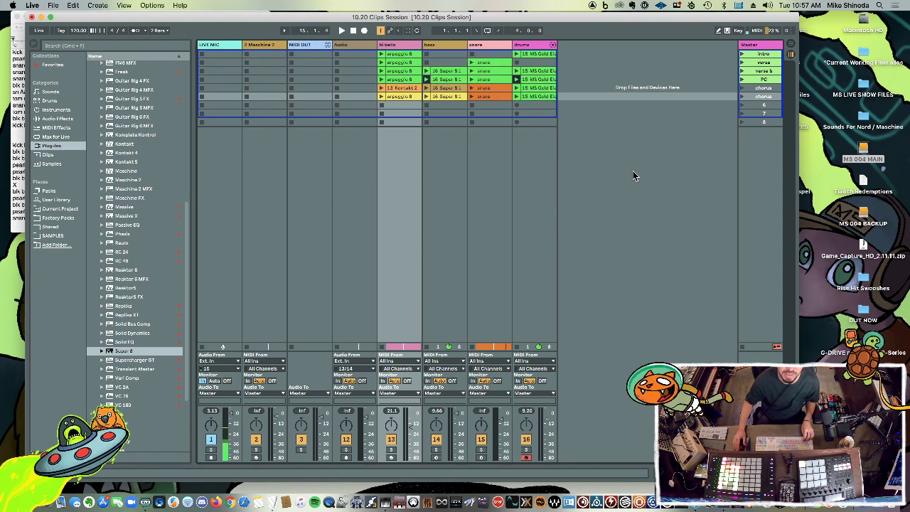
key("super+z")
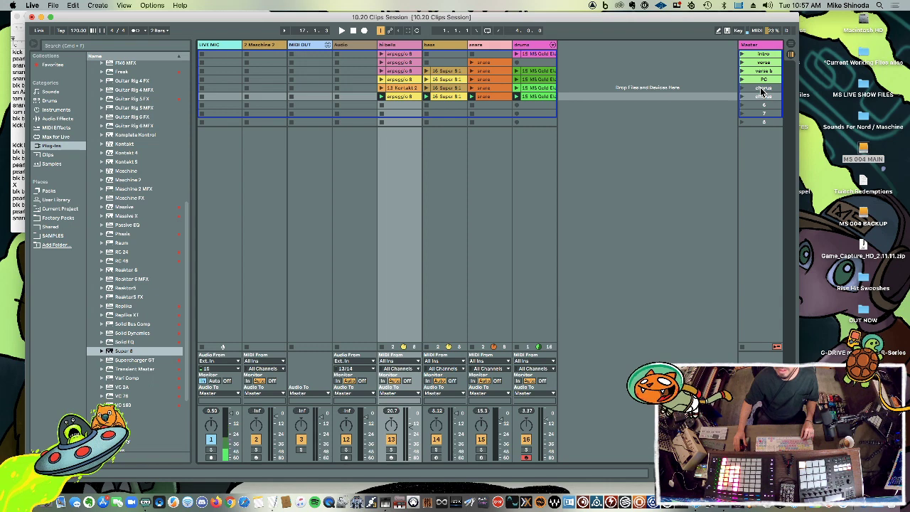
Duplicate the first chorus scene below the second chorus and colour the new scene's drum clip mint green
left_click_drag(762, 90, 760, 102)
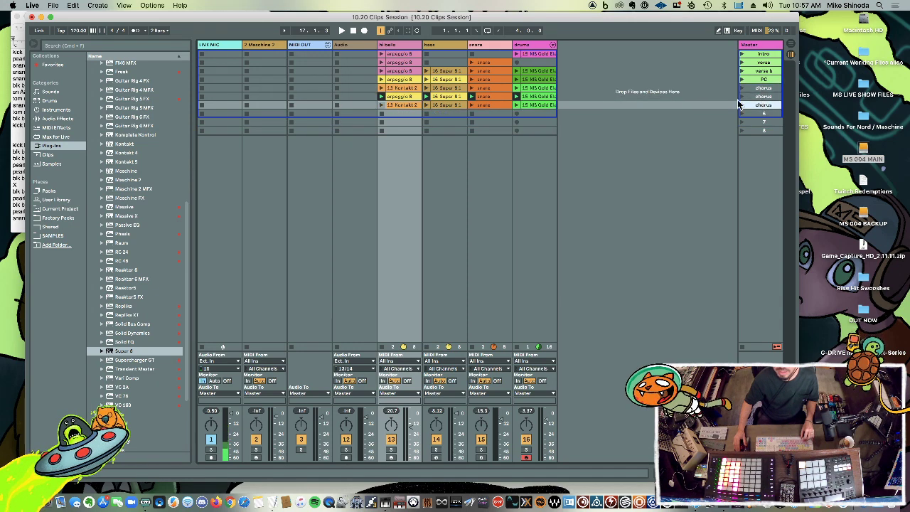
left_click(533, 105)
right_click(533, 105)
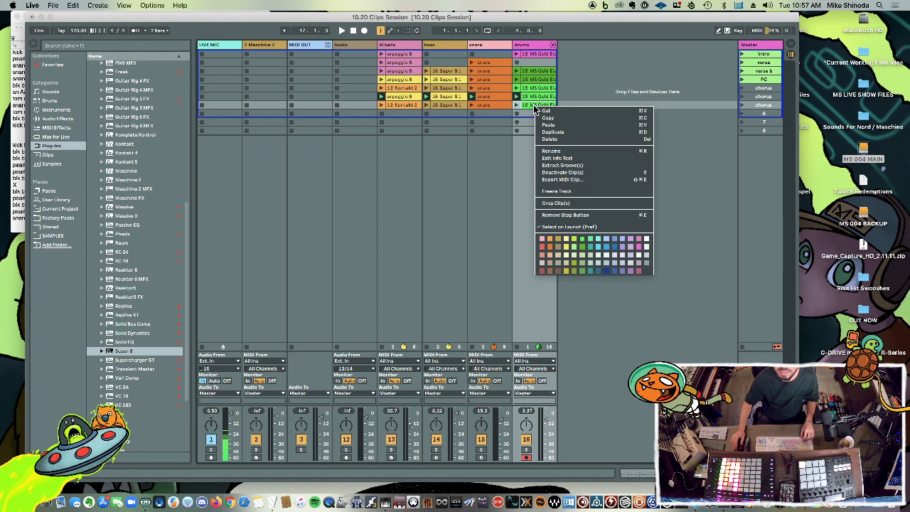
left_click(590, 245)
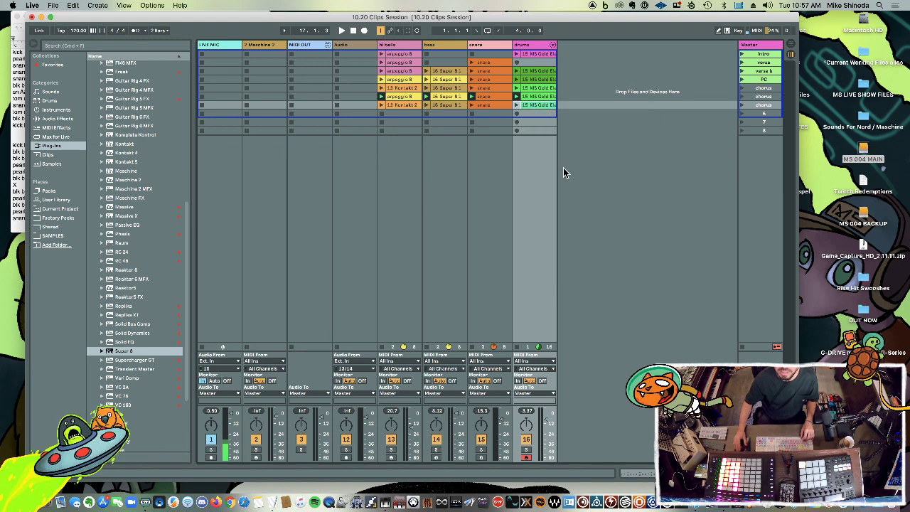
Delete all VermDRM_HH1_MPC60 hi-hat notes from the last chorus scene's drum clip and launch that scene
double_click(537, 107)
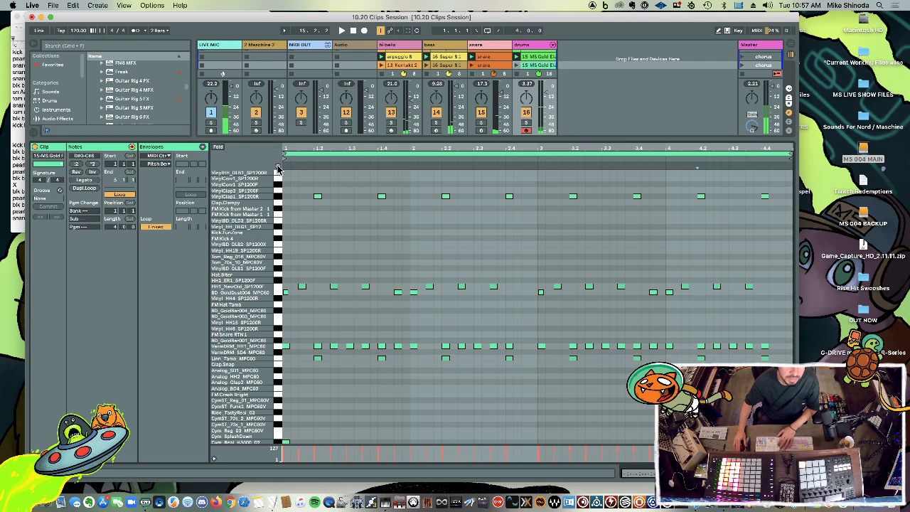
left_click(280, 195)
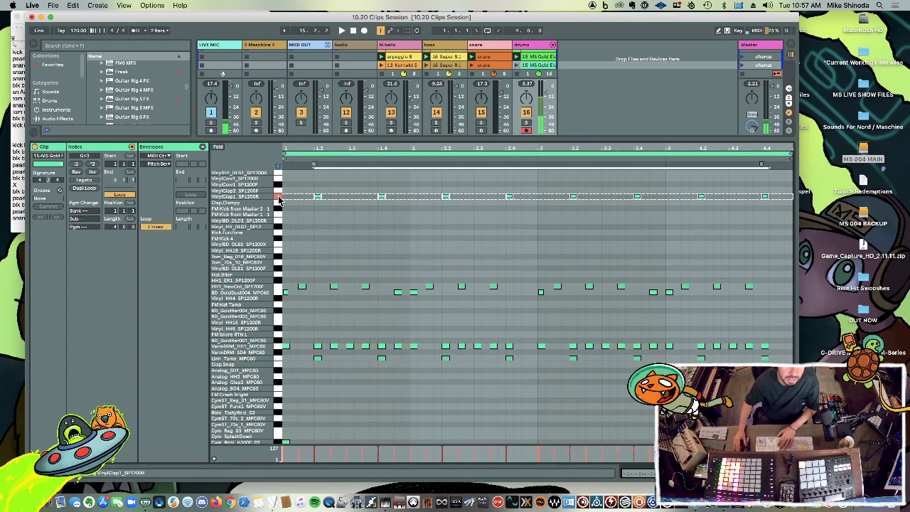
left_click(277, 287)
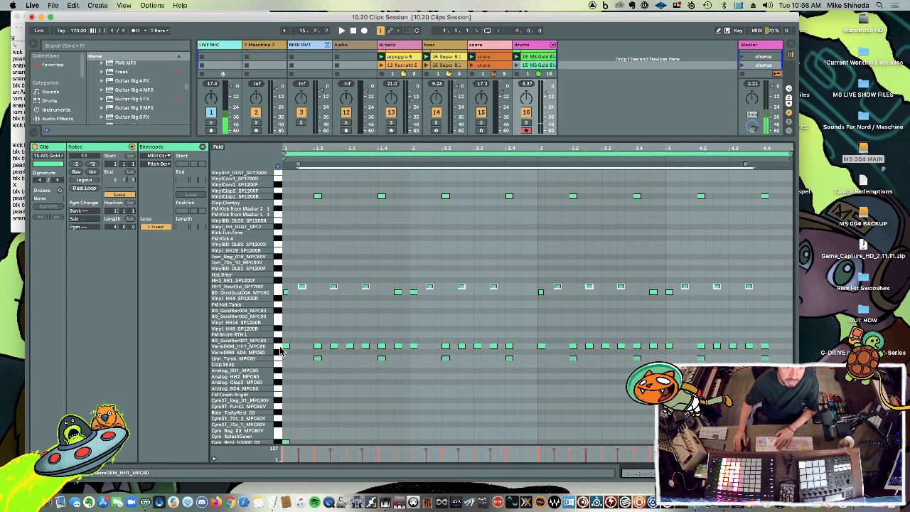
left_click(280, 347)
key("Delete")
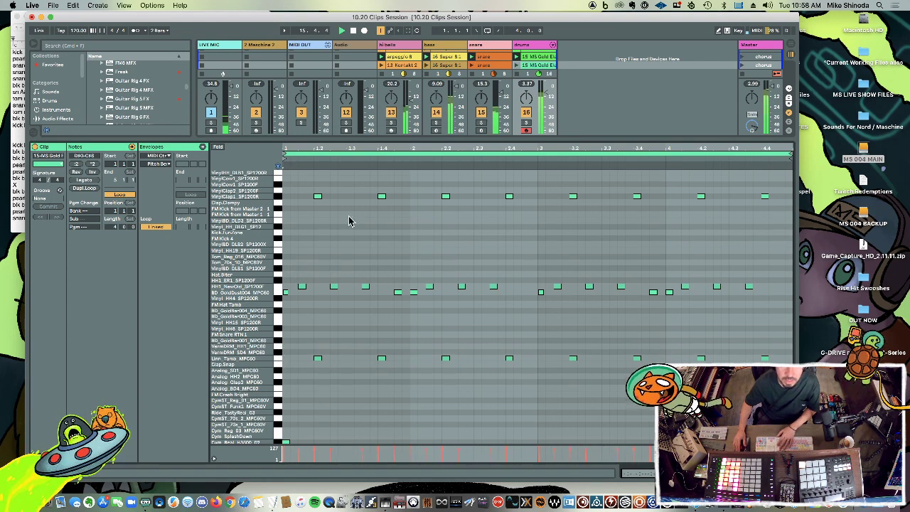
left_click(743, 66)
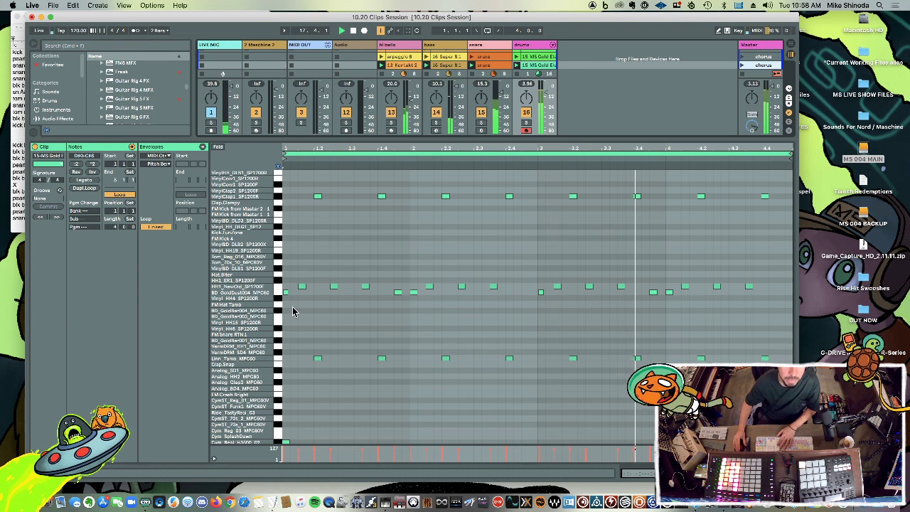
Try deleting the VinylSD snare notes high up in the last chorus drum clip, undo the deletion and close the clip editor
left_click(278, 359)
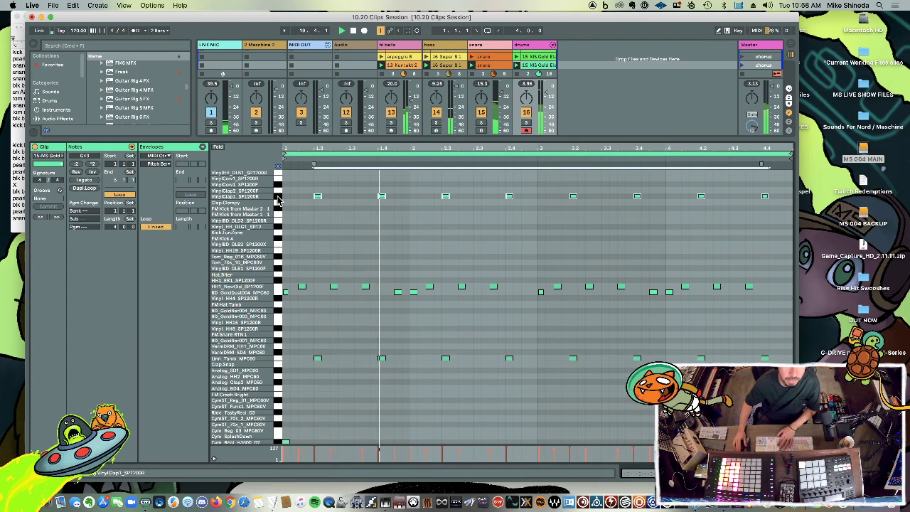
scroll(295, 288, "up", 5)
scroll(295, 287, "up", 6)
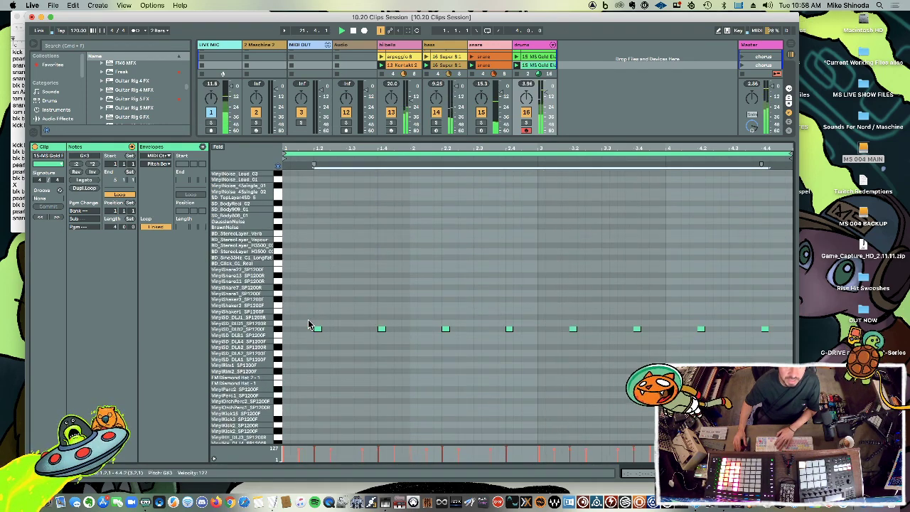
left_click_drag(308, 321, 786, 352)
key("Delete")
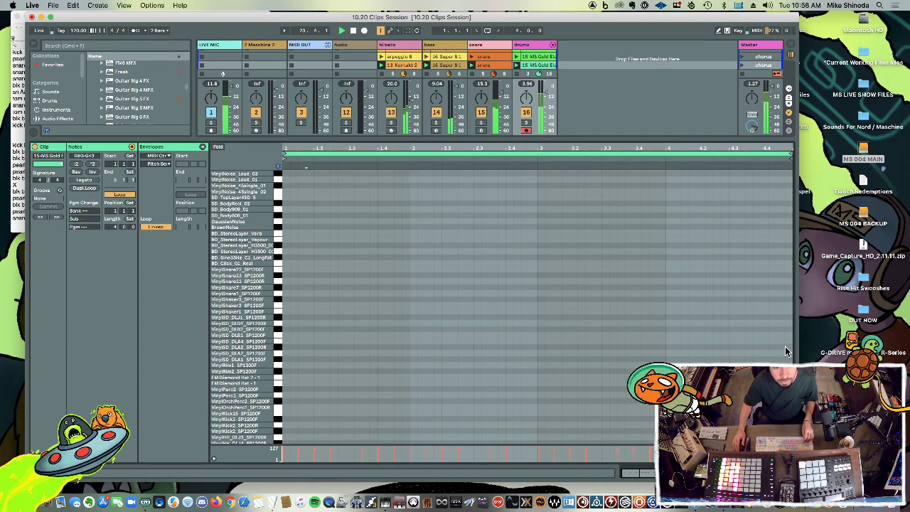
key("super+z")
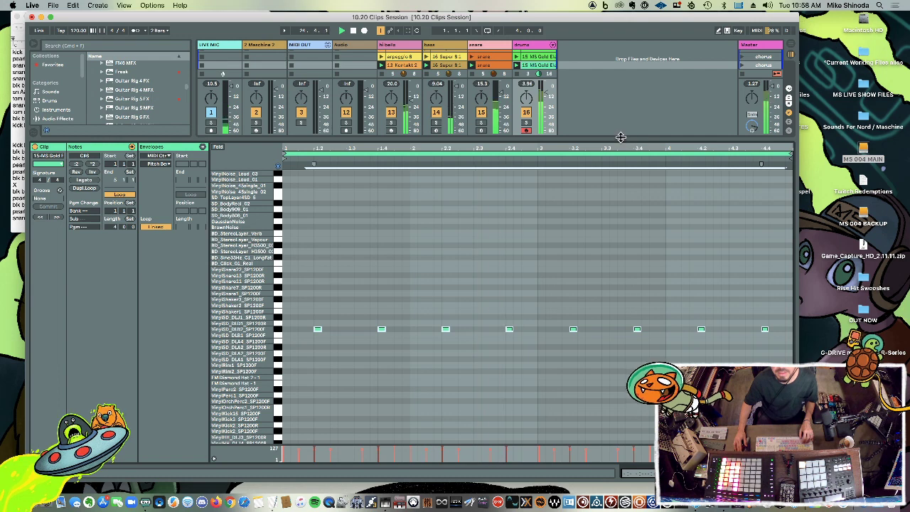
key("super+alt+l")
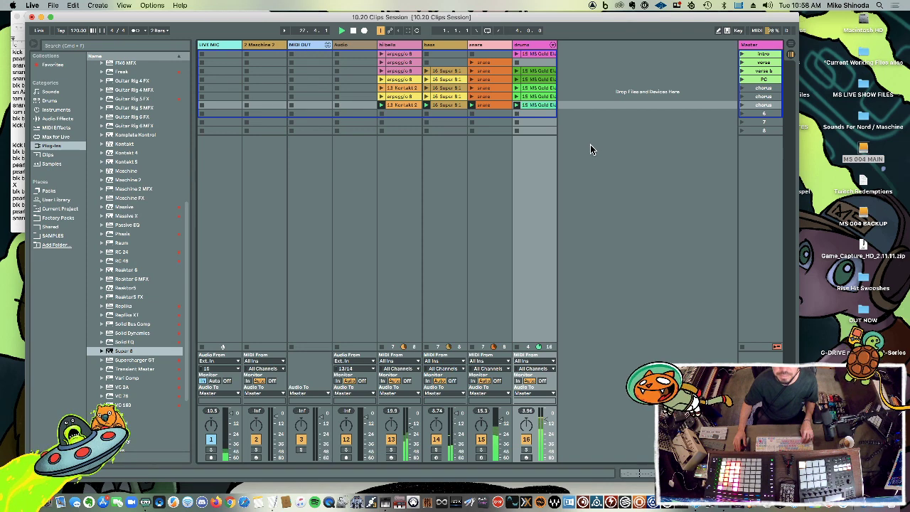
Insert an audio track after the drums track, and look through the drum rack's individual pad channels
key("super+shift+t")
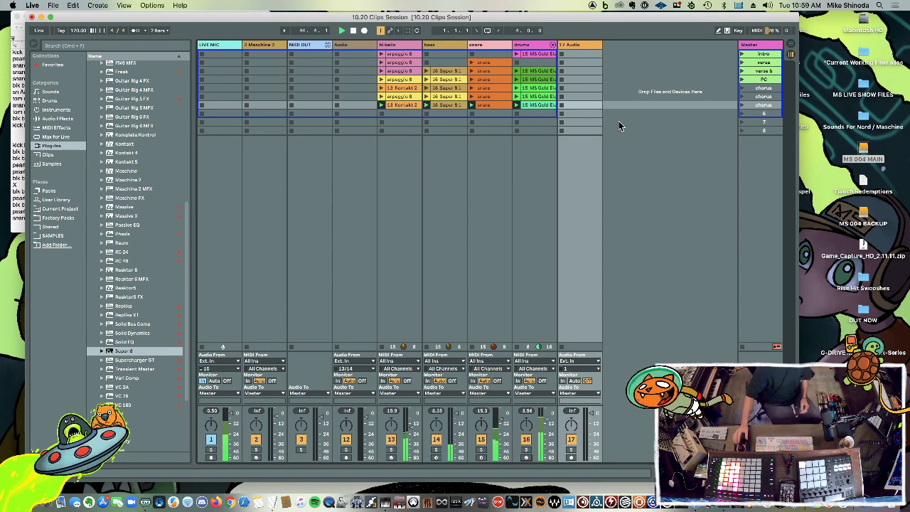
left_click(554, 45)
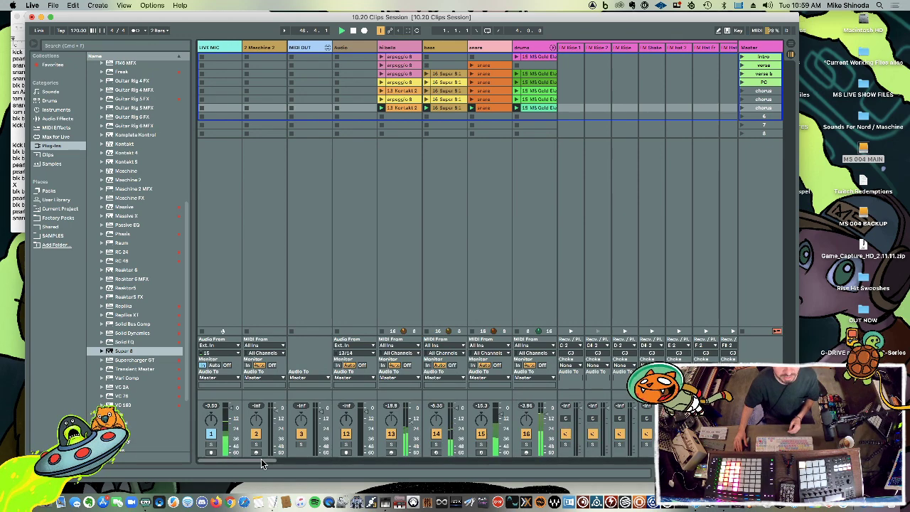
left_click_drag(263, 460, 474, 476)
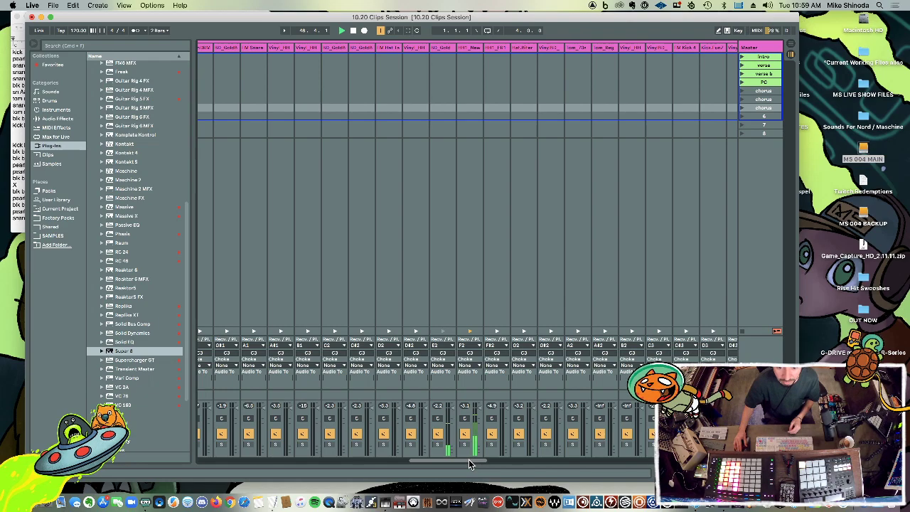
left_click_drag(468, 459, 382, 456)
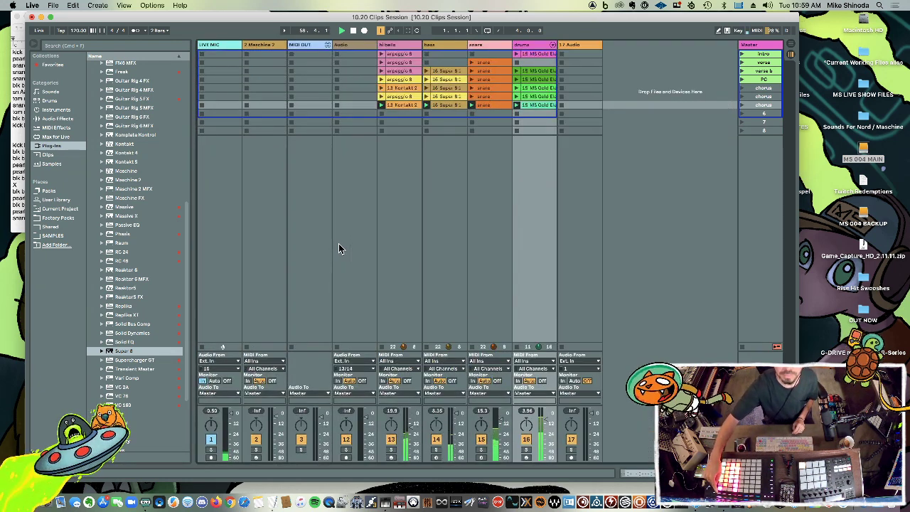
Set the new audio track's input to 13/14 with Auto monitoring, arm it and record a clip in the last chorus scene
left_click(575, 370)
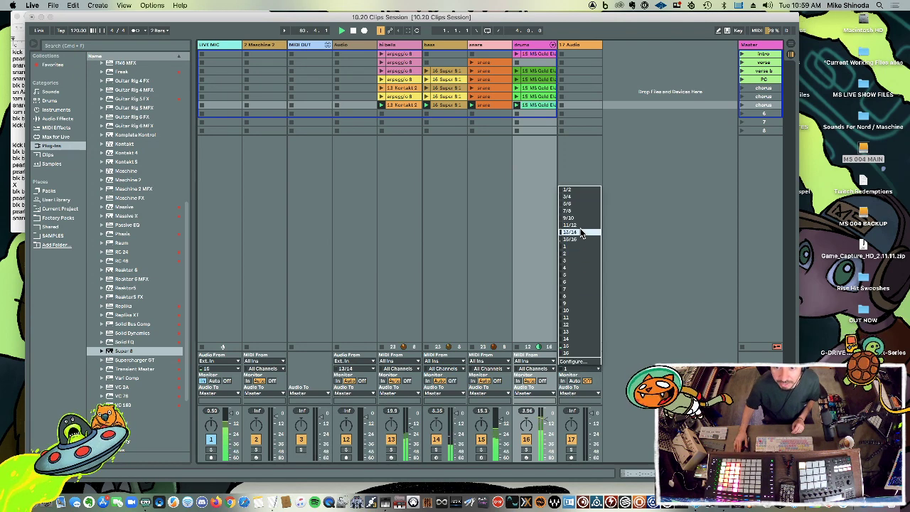
left_click(582, 233)
left_click(578, 380)
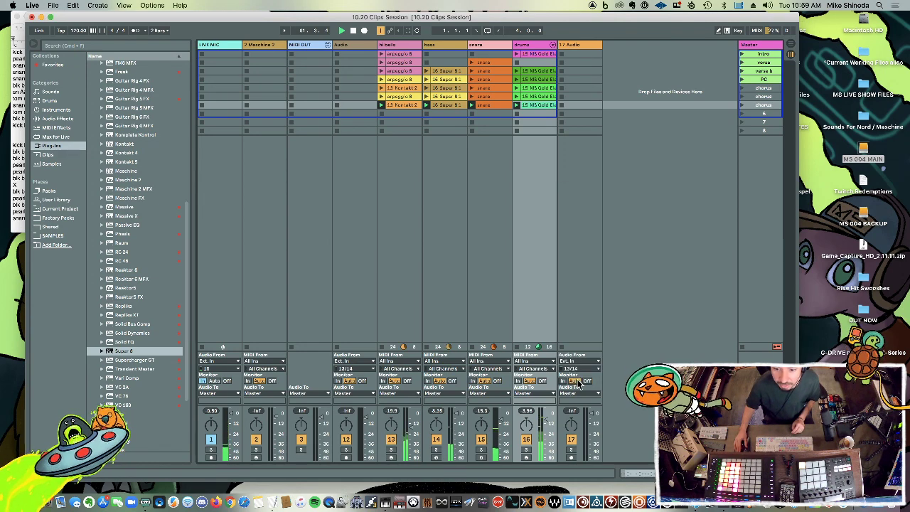
left_click(570, 459)
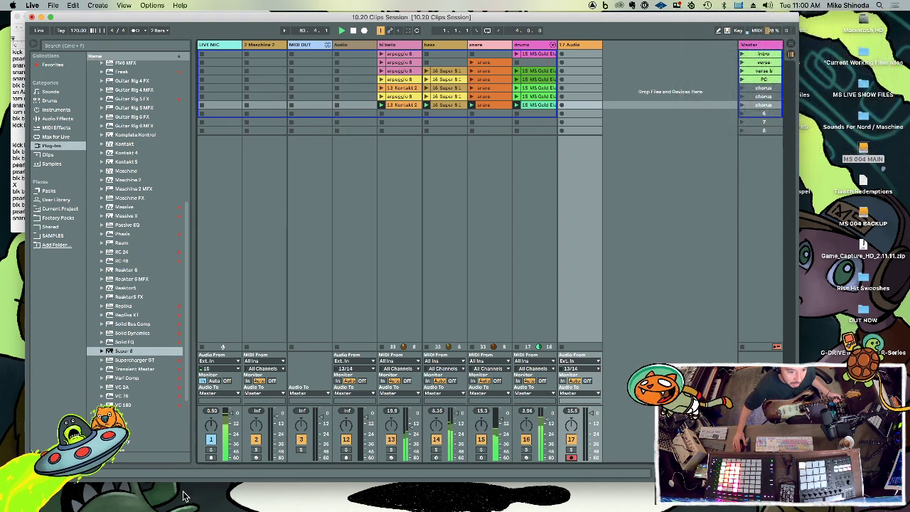
mouse_move(181, 506)
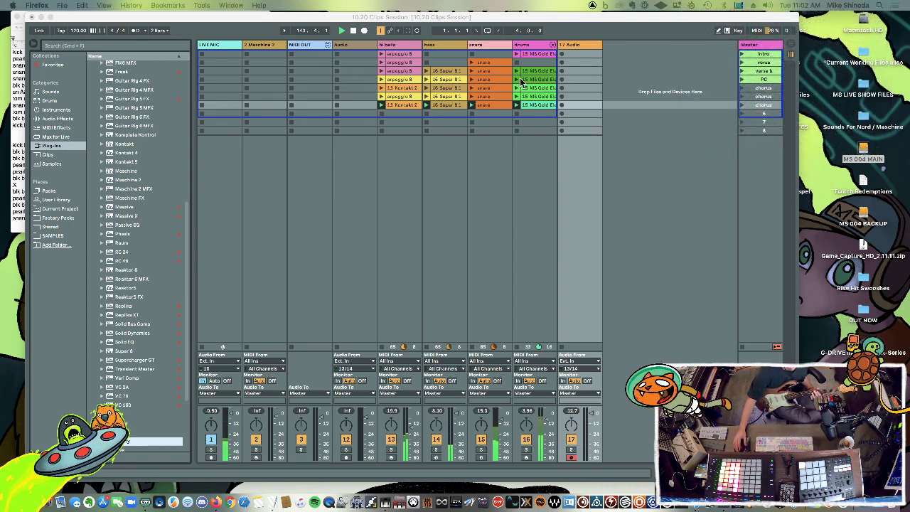
left_click(561, 108)
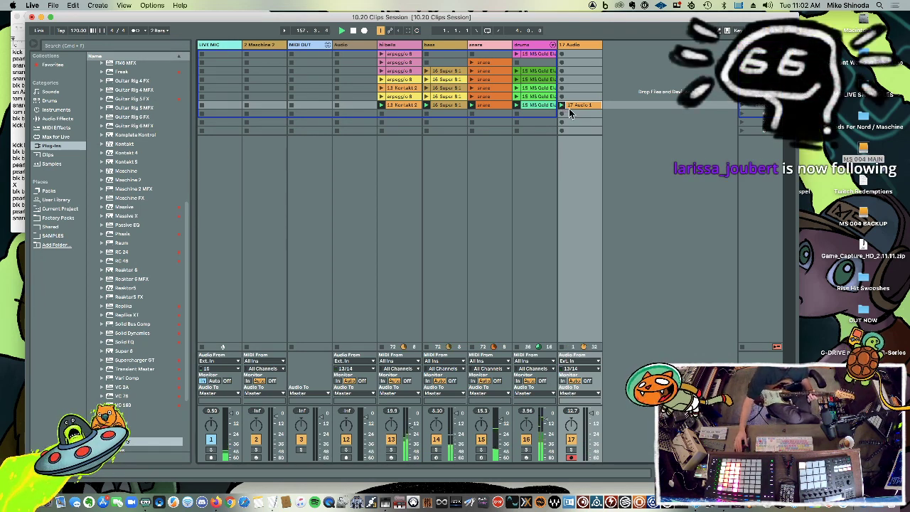
Set the recorded audio clip's loop from bar 3 to bar 7, with matching start and end markers
double_click(581, 105)
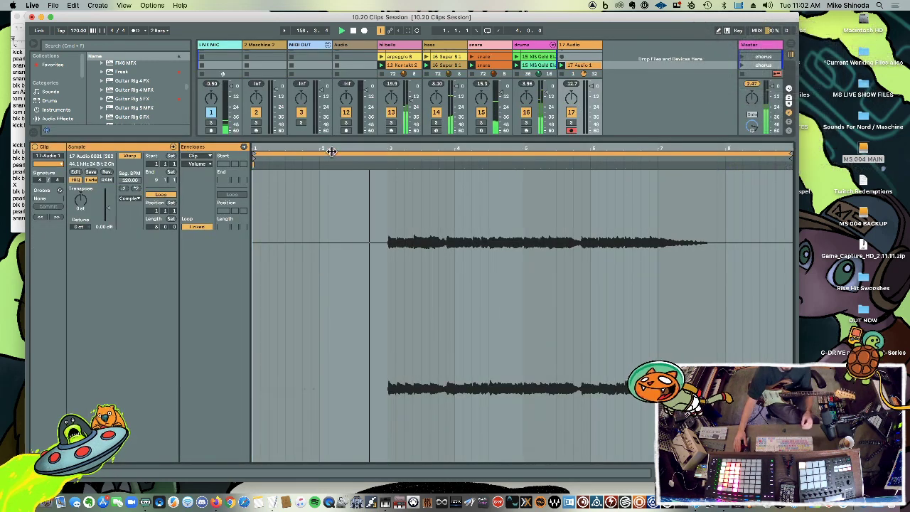
mouse_move(254, 152)
left_mouse_down()
mouse_move(406, 152)
mouse_move(390, 152)
left_mouse_up()
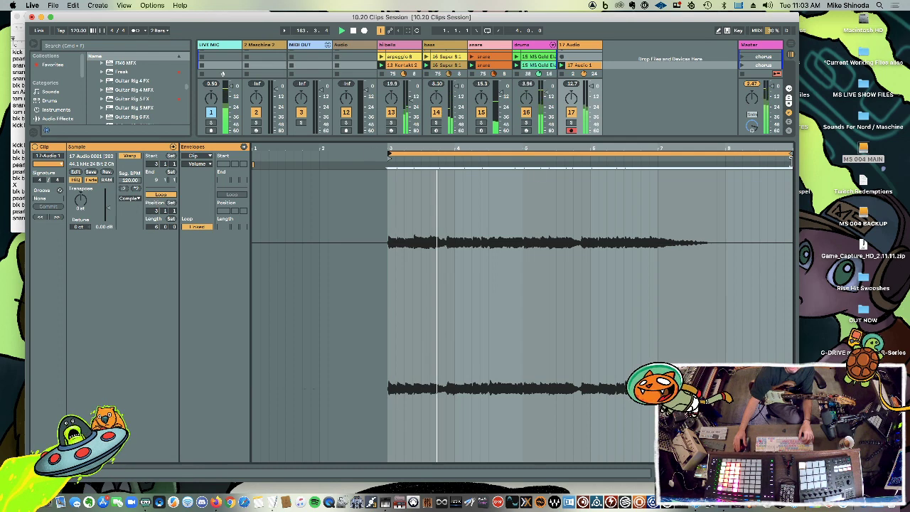
left_click_drag(787, 158, 655, 172)
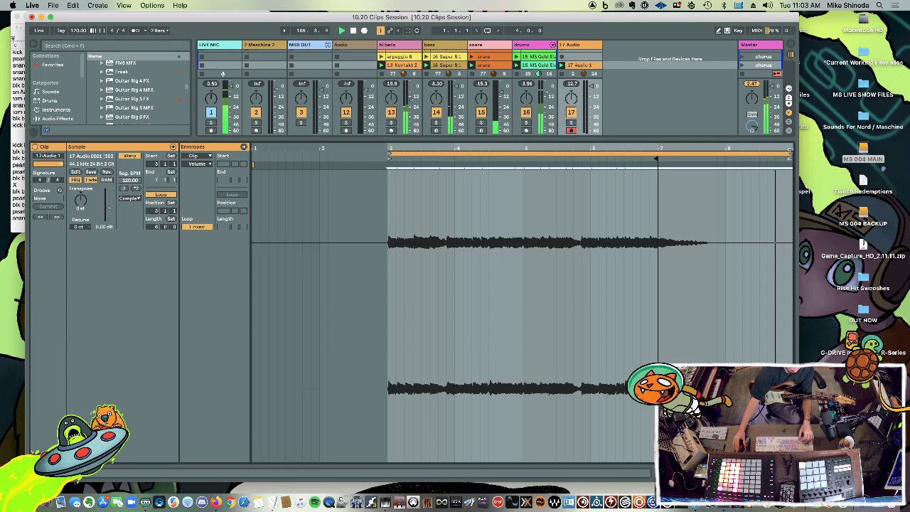
left_click_drag(789, 152, 657, 154)
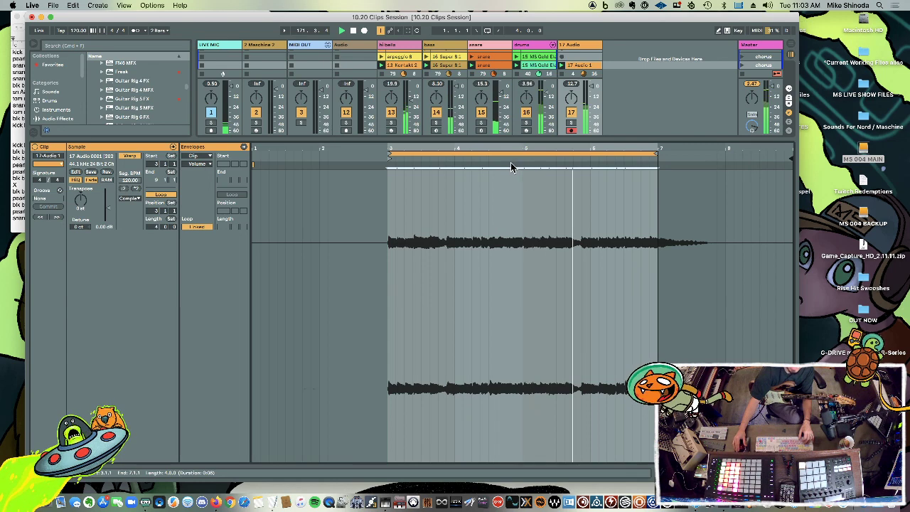
Stop the recorded audio clip and rename it guitar
left_click(561, 74)
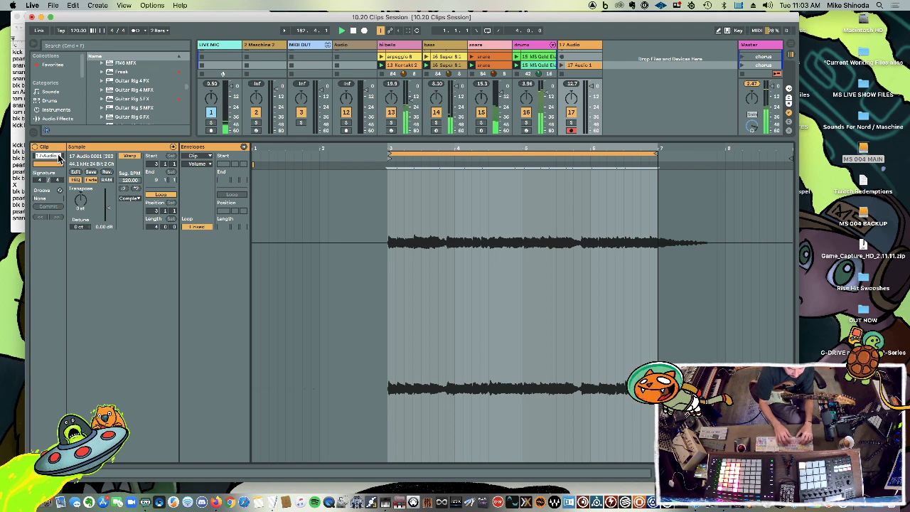
type("clips")
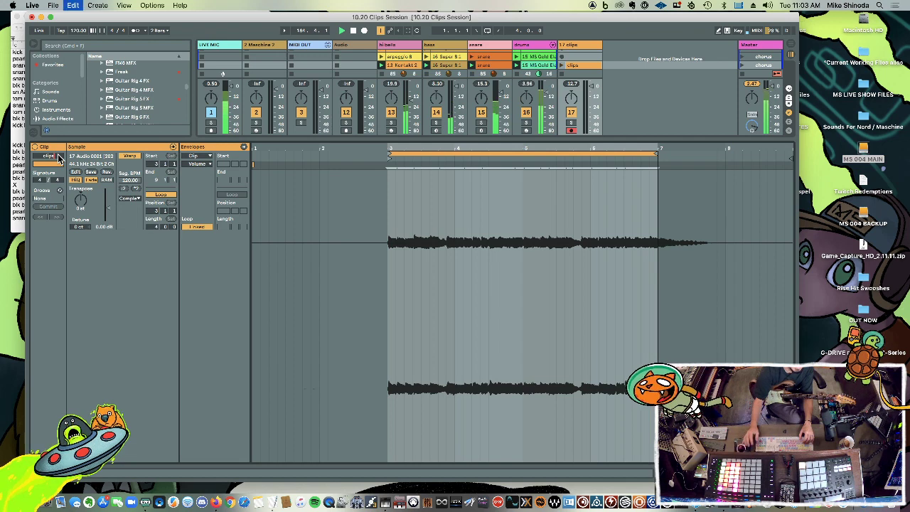
type("guitar")
key("Return")
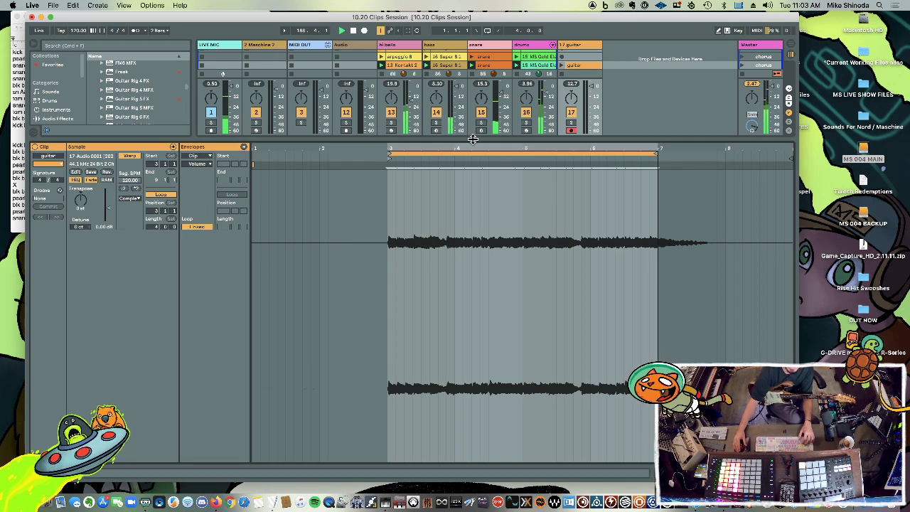
Launch the guitar clip and shift its opening attack later with a warp marker, aligning it to the start of bar 3
left_click_drag(472, 139, 473, 145)
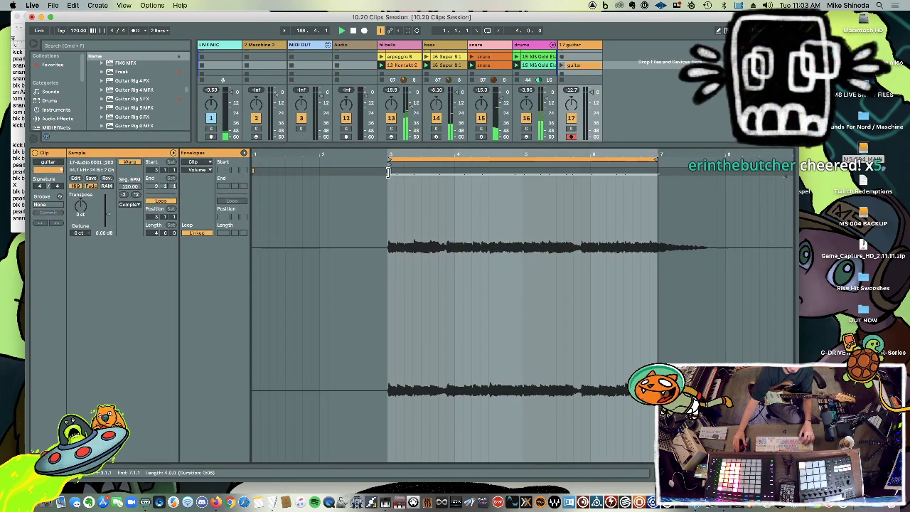
left_click(388, 171)
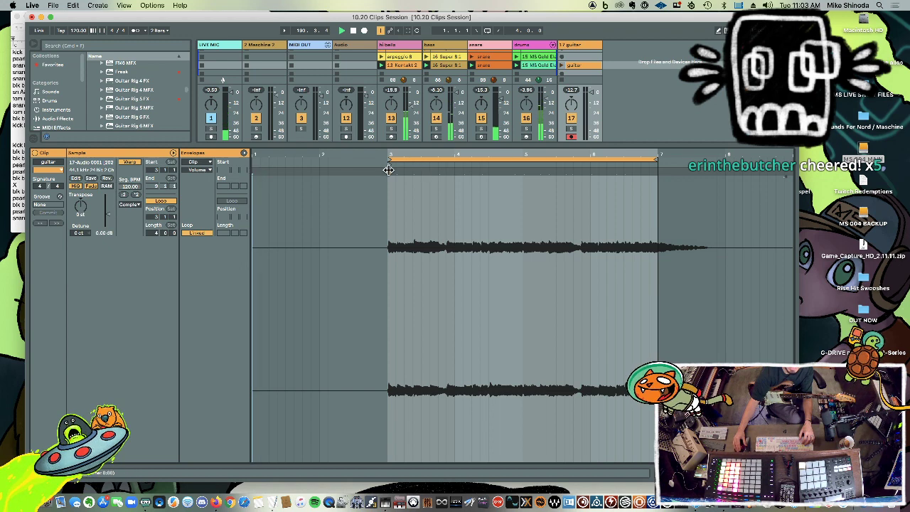
left_click(562, 65)
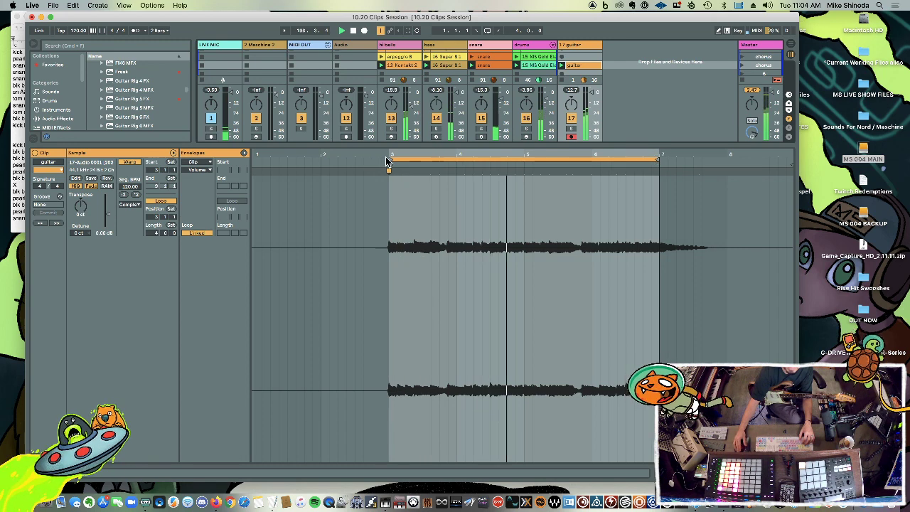
key("plus")
left_click_drag(388, 155, 367, 214)
double_click(334, 171)
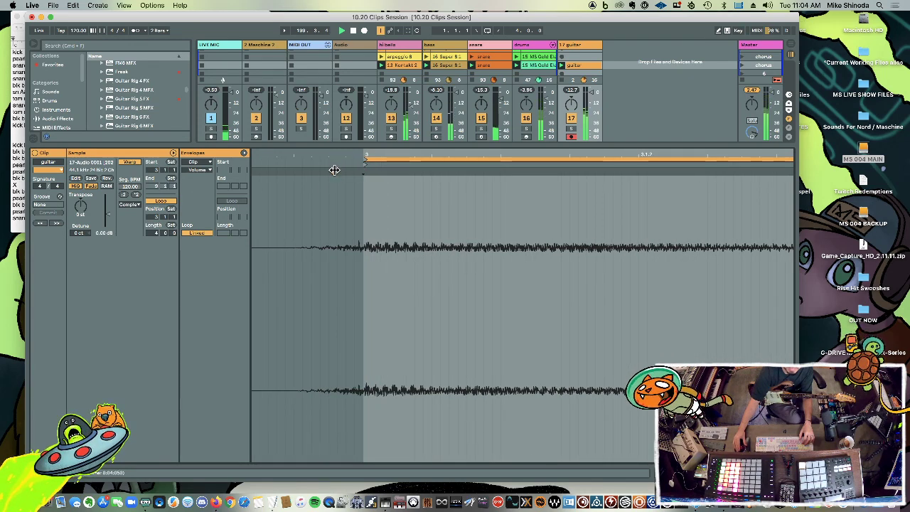
left_click_drag(334, 171, 361, 170)
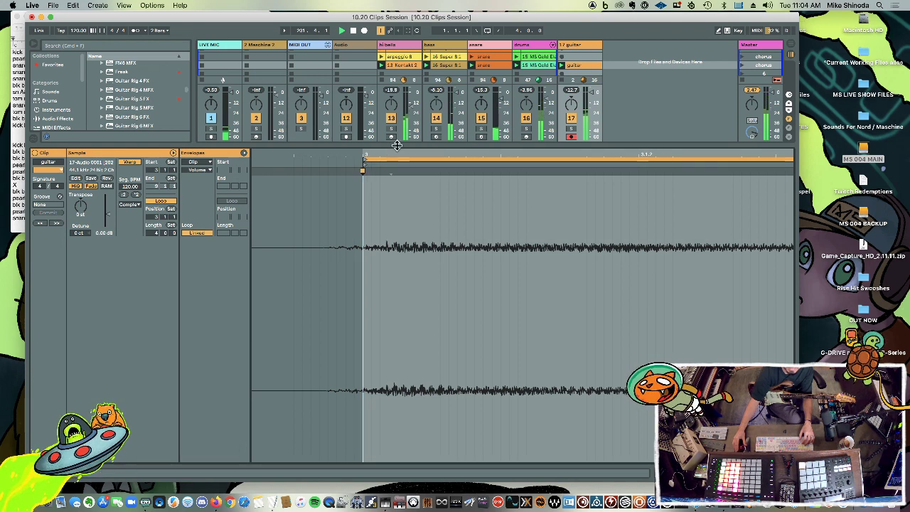
left_click_drag(400, 155, 400, 130)
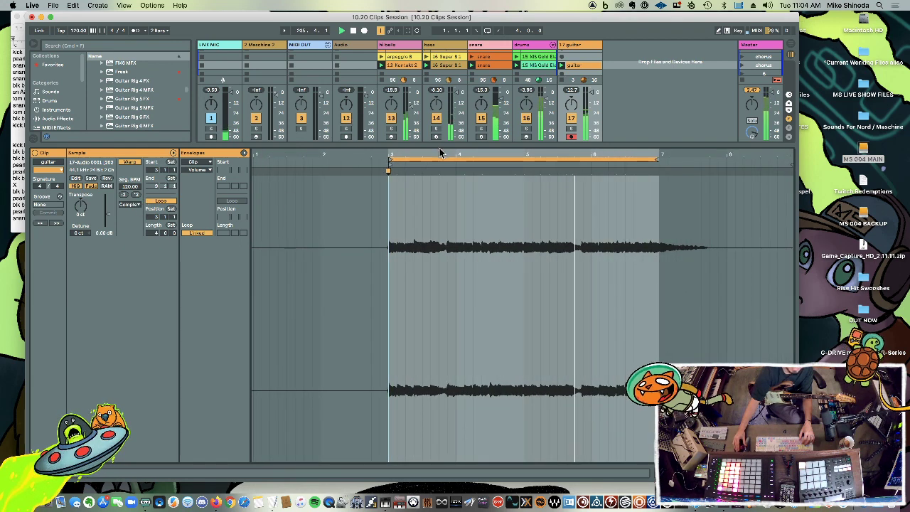
Move the guitar clip from the last chorus scene to the first chorus scene and duplicate it into the second
key("super+alt+l")
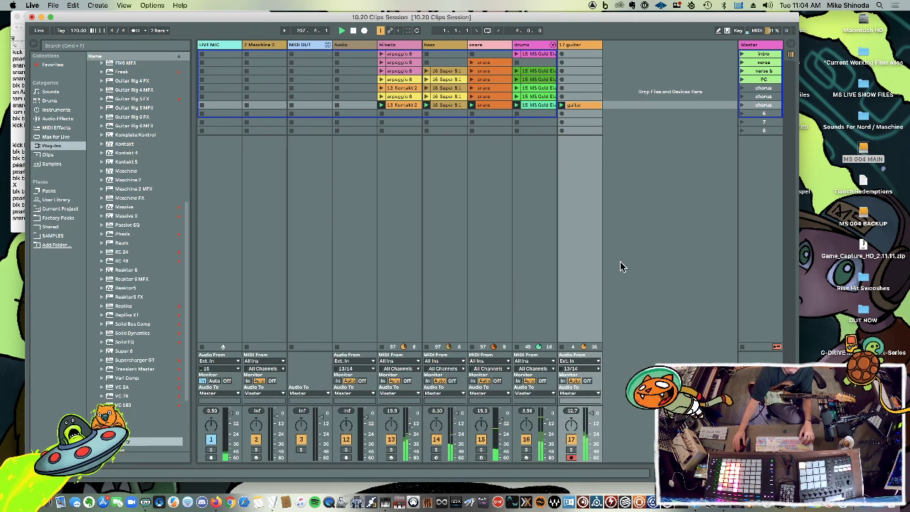
left_click(574, 106)
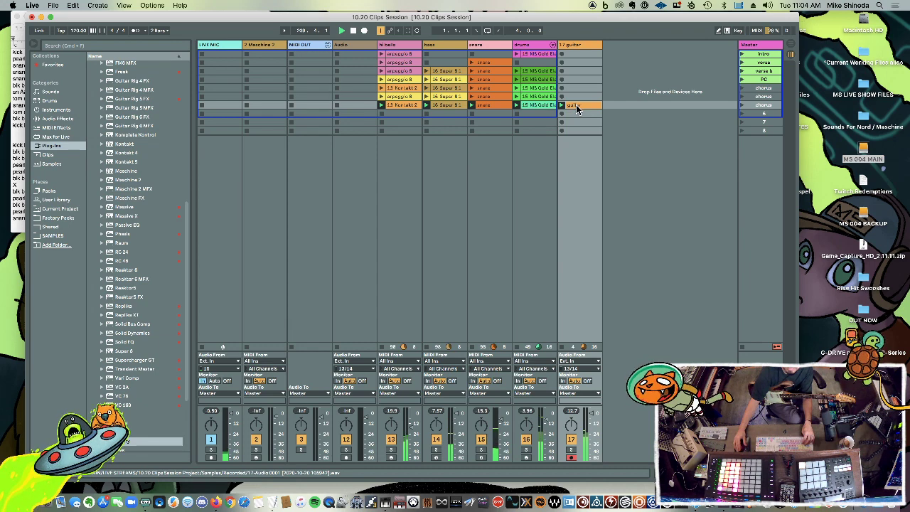
left_click_drag(579, 105, 576, 94)
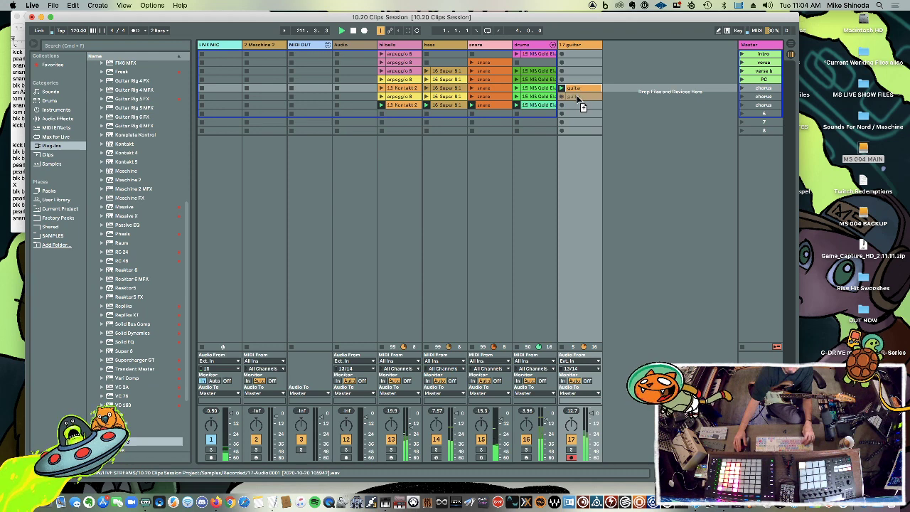
key("super+d")
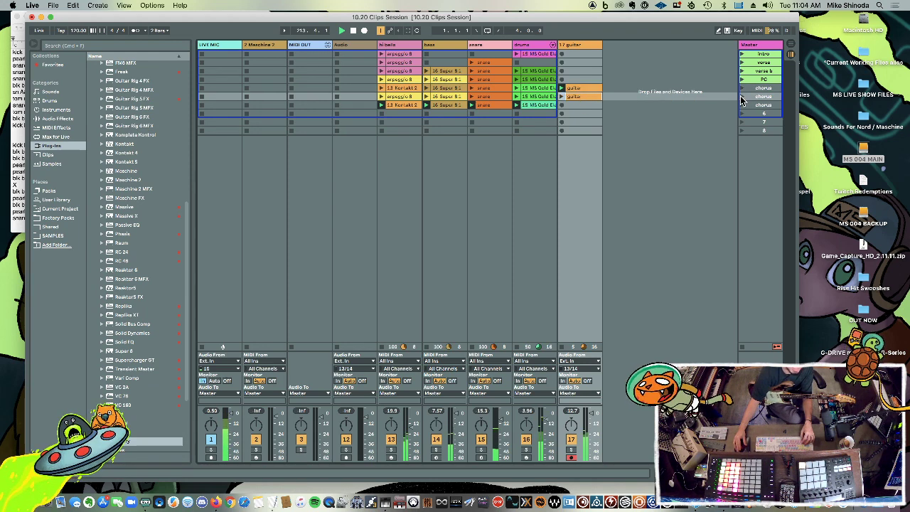
Launch the second and third chorus scenes, renaming the second BR and the third V2
left_click(742, 97)
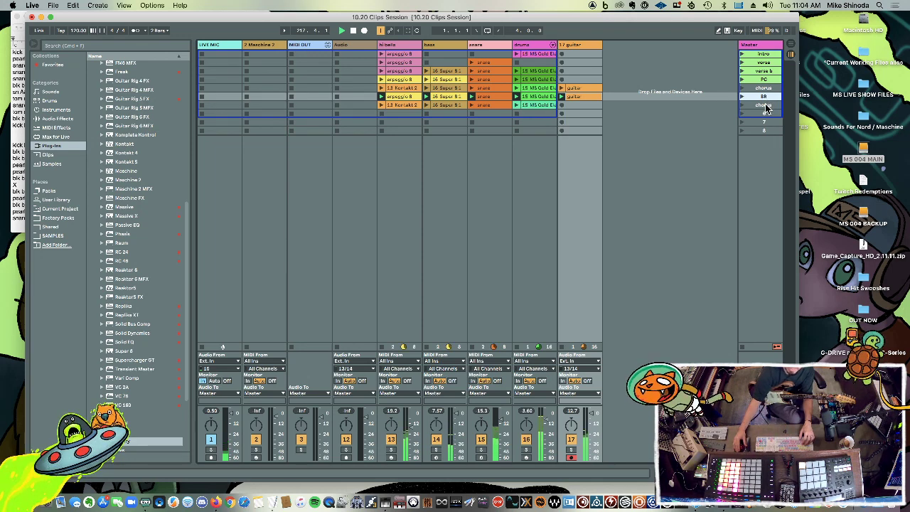
left_click(742, 105)
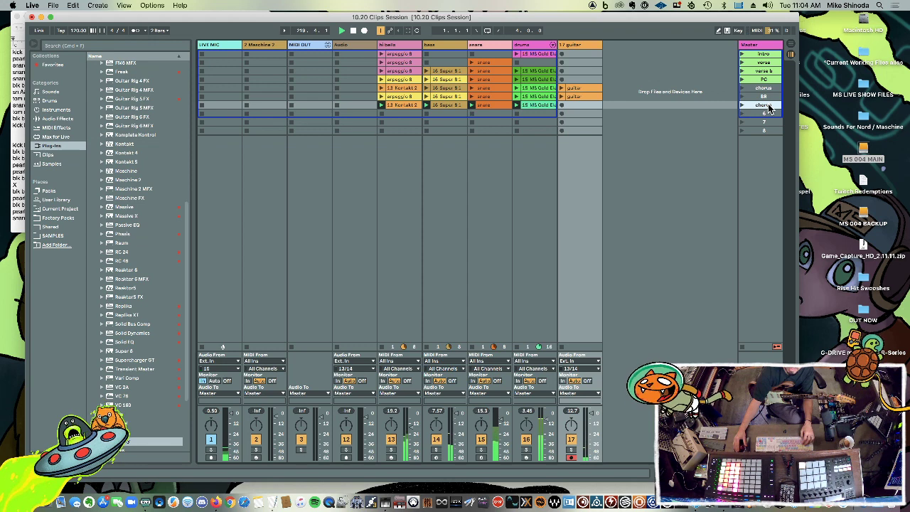
key("super+r")
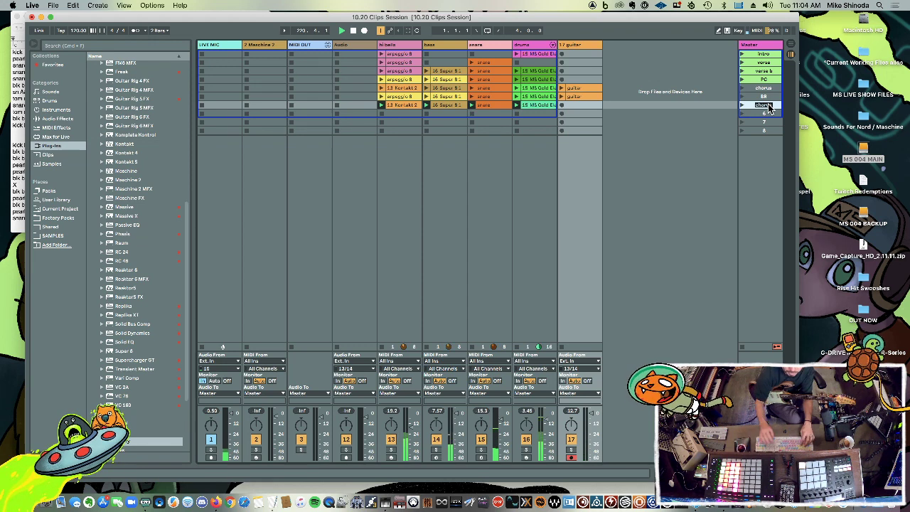
type("V2")
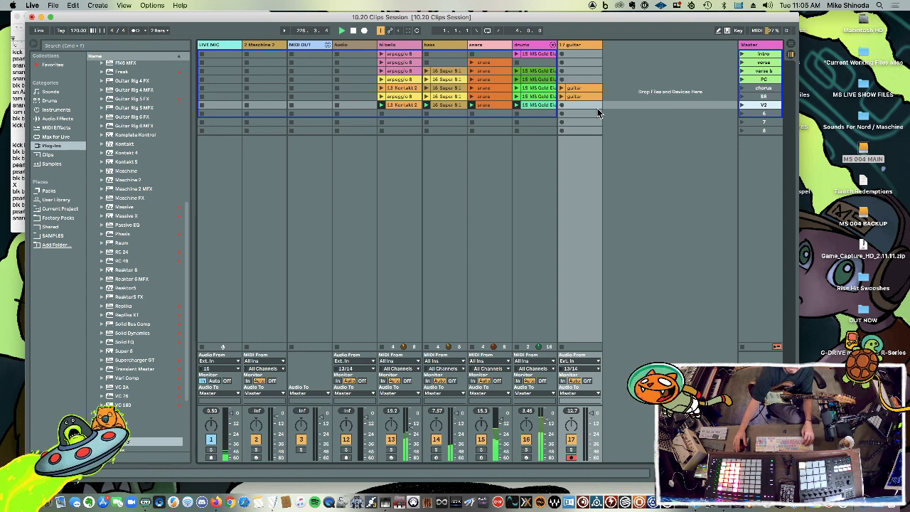
Examine the drums track's MS Gold Elephant drum rack and the notes of the bass clip in the V2 scene
left_click(539, 45)
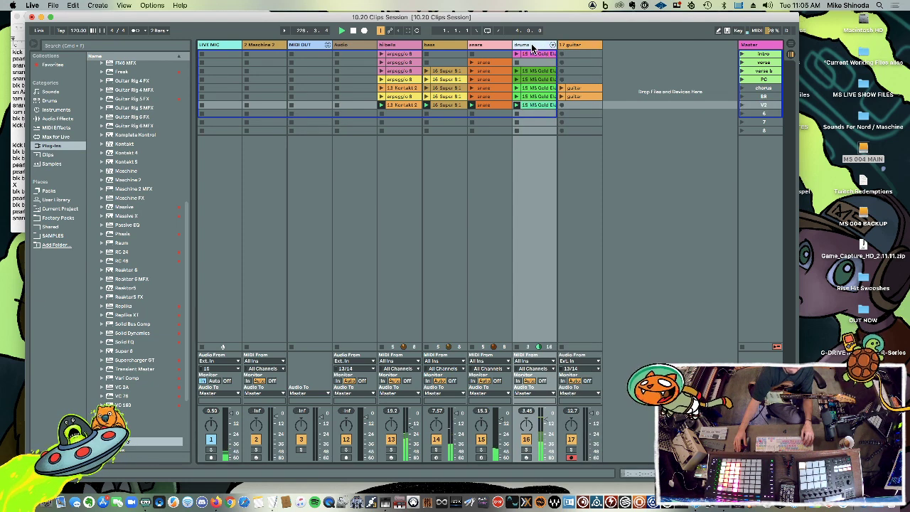
key("Tab")
key("Tab")
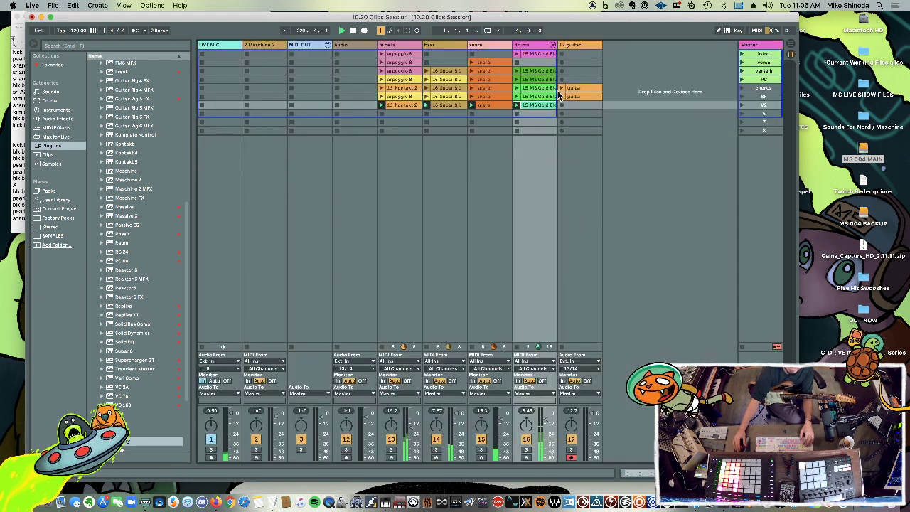
left_click(553, 45)
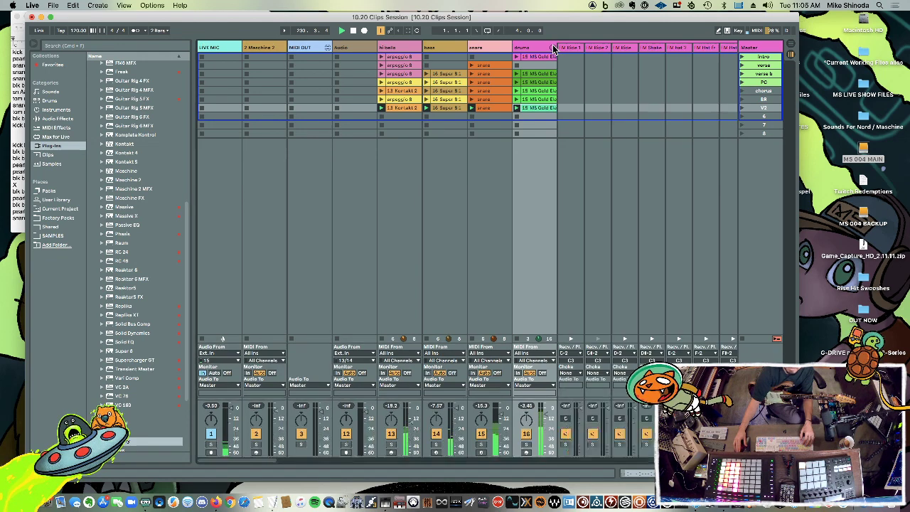
left_click(553, 45)
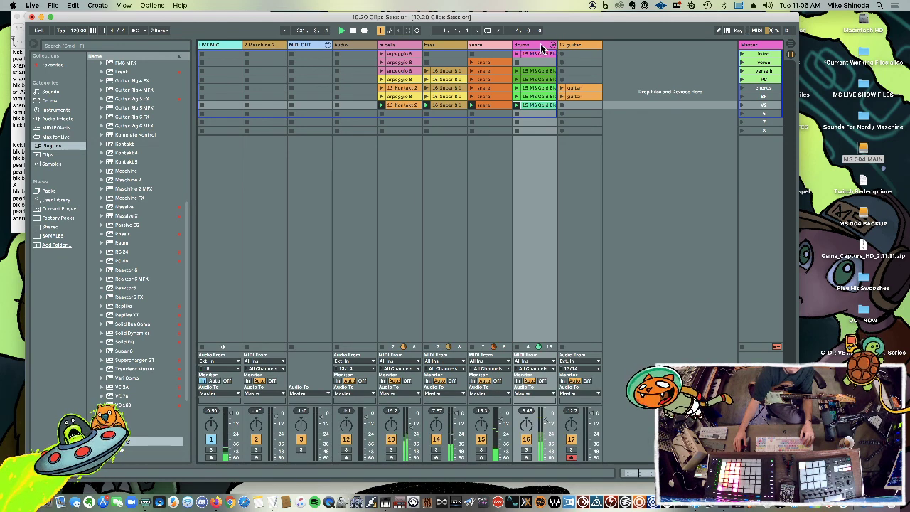
double_click(544, 45)
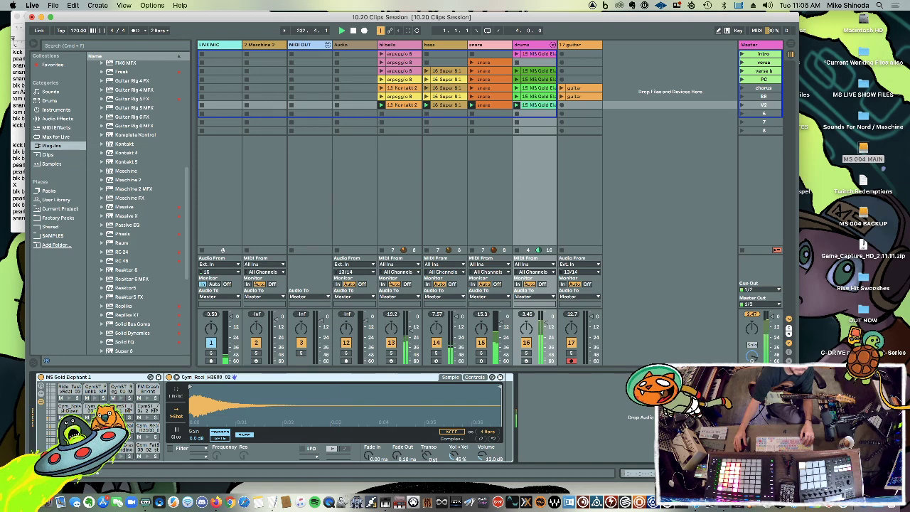
scroll(52, 431, "down", 2)
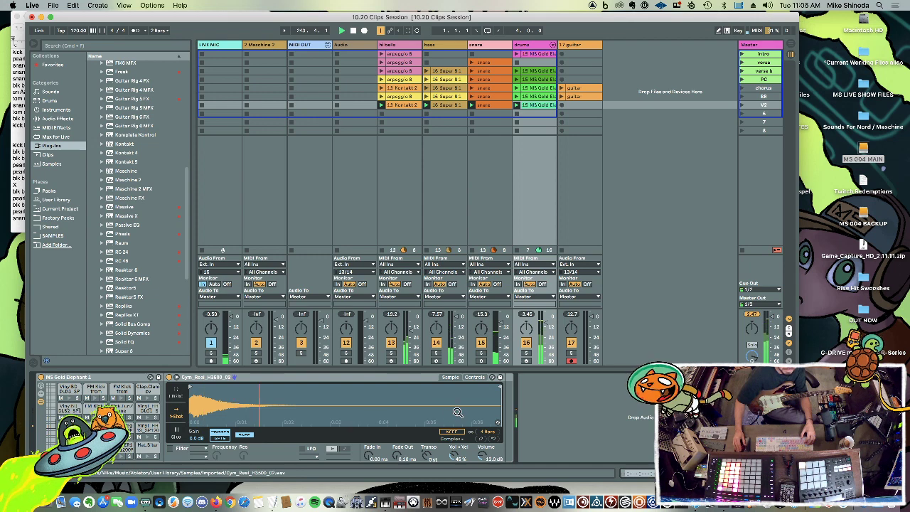
left_click_drag(199, 392, 199, 398)
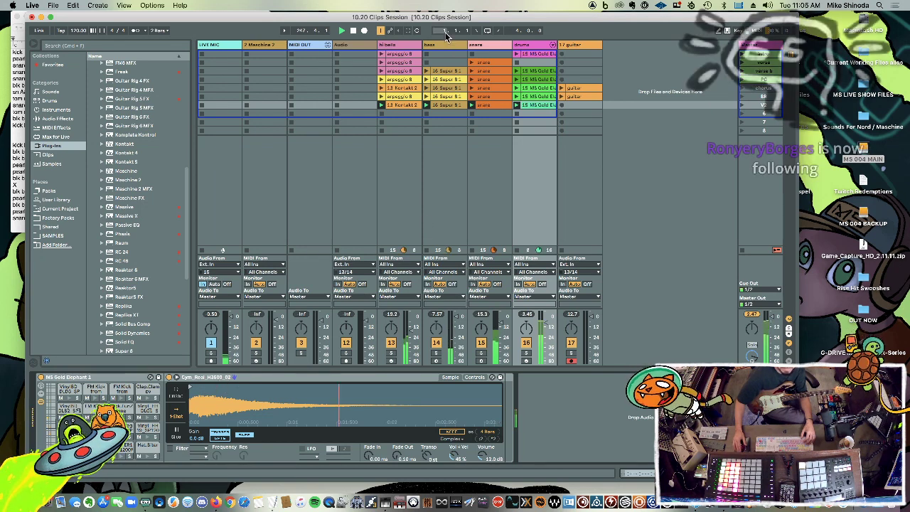
left_click(448, 105)
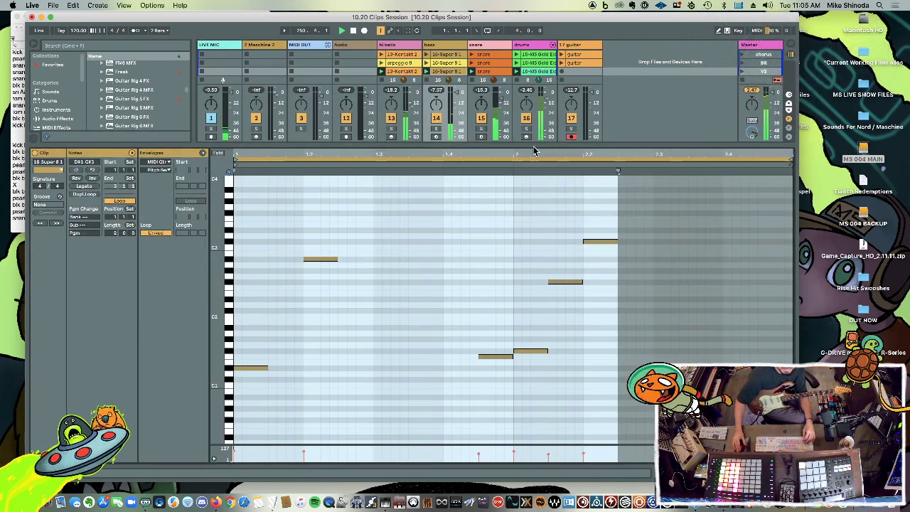
key("super+alt+l")
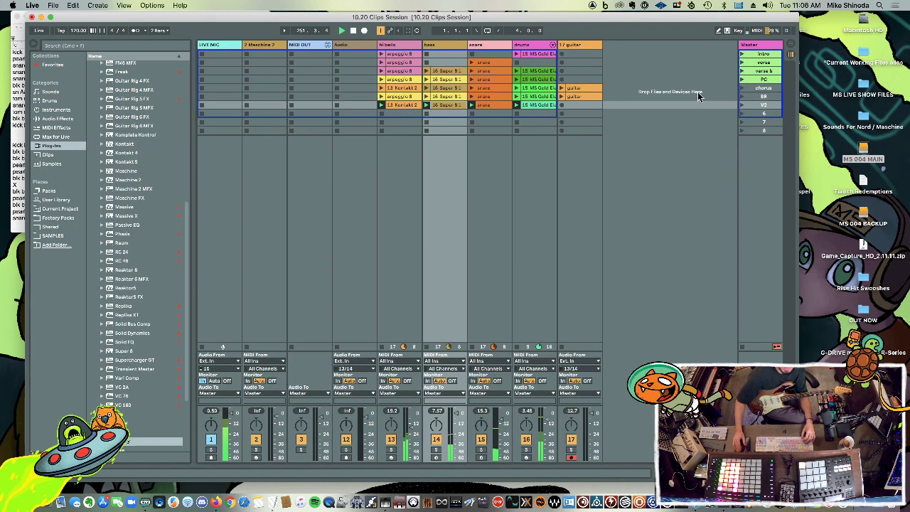
Recolour the intro, verse, verse b and PC scenes to match the chorus scene's colour
left_click(758, 79)
left_click(762, 57)
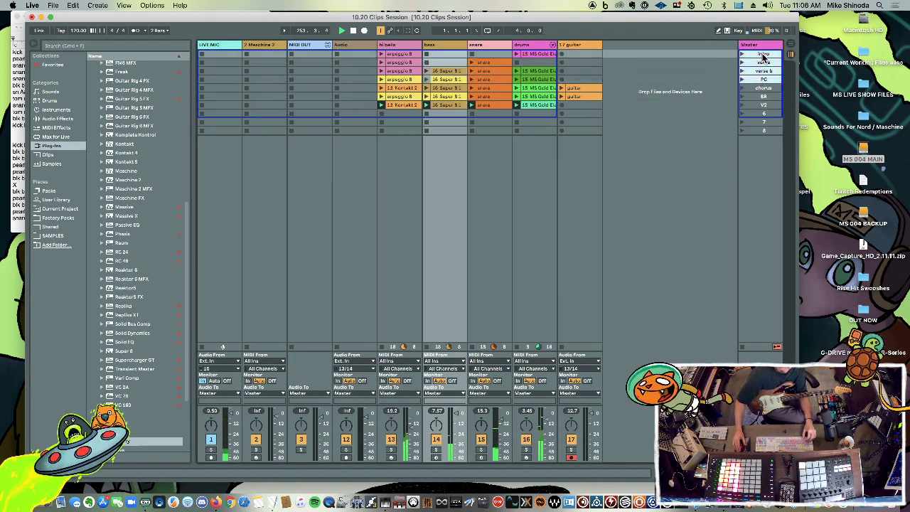
right_click(762, 57)
left_click(776, 144)
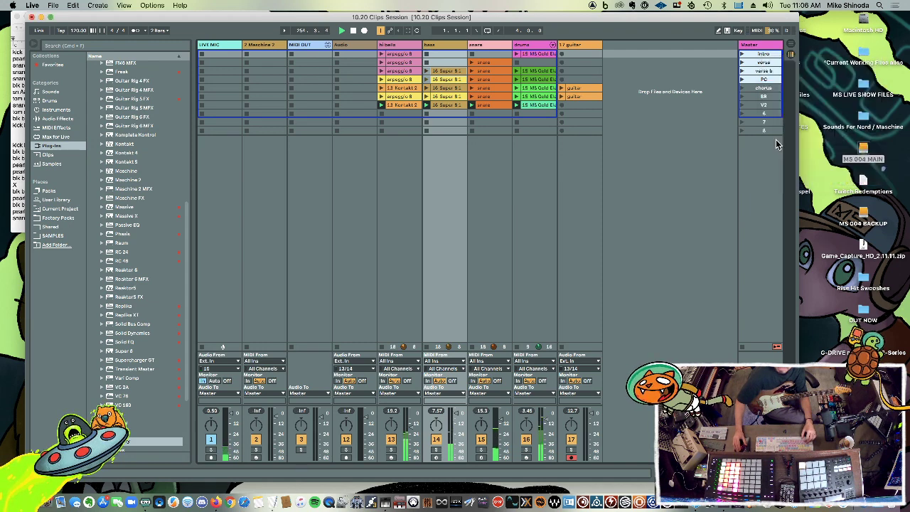
Play the PC scene into the chorus scene and add the ValhallaRoom reverb to the guitar track
left_click(742, 82)
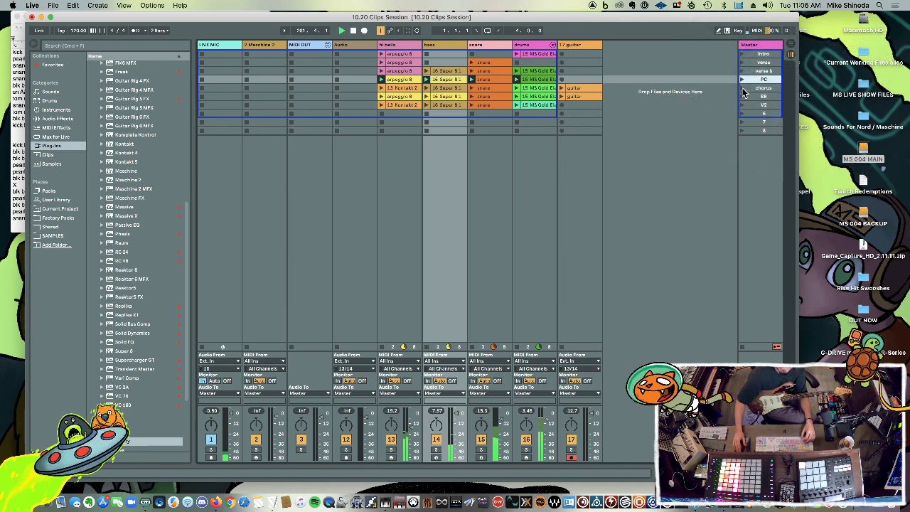
left_click(742, 87)
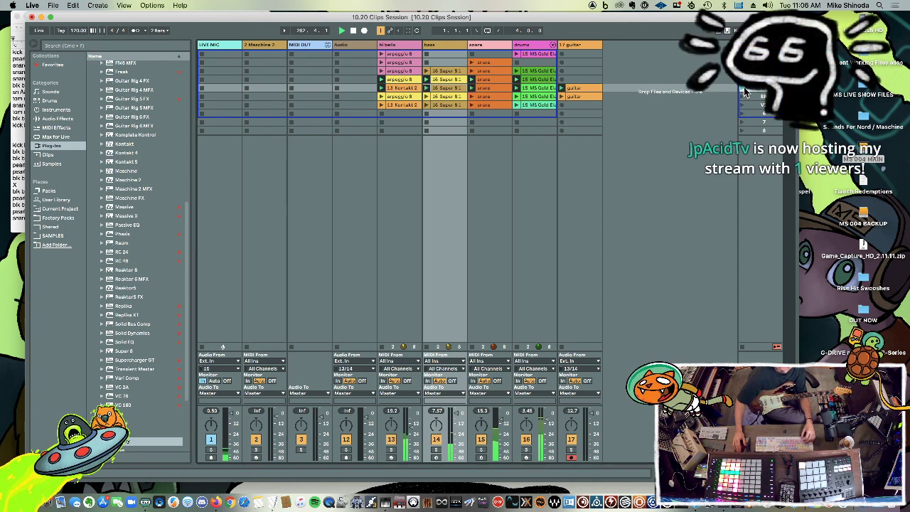
left_click(572, 45)
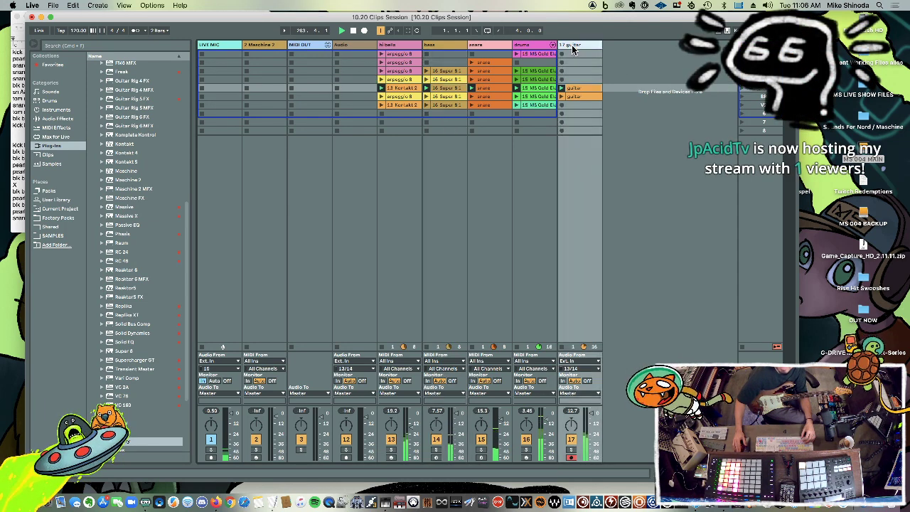
scroll(142, 396, "down", 4)
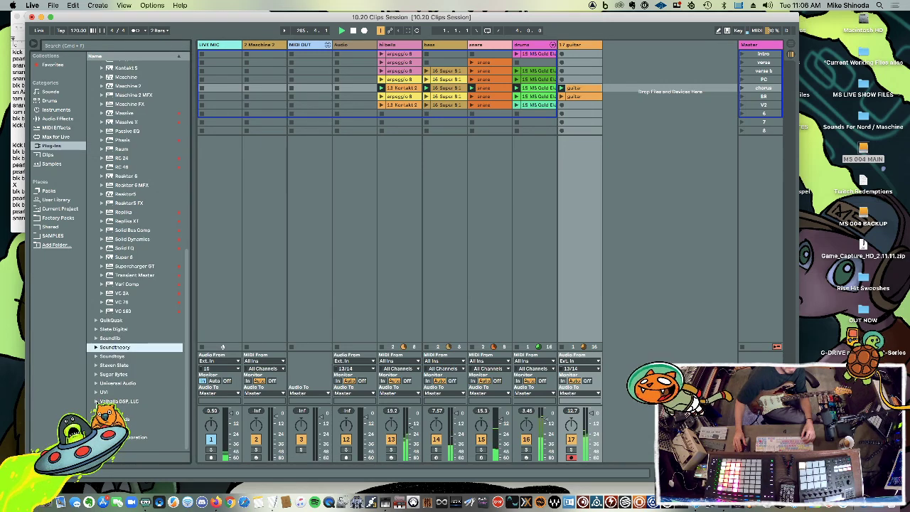
left_click(96, 400)
left_click_drag(129, 353, 582, 44)
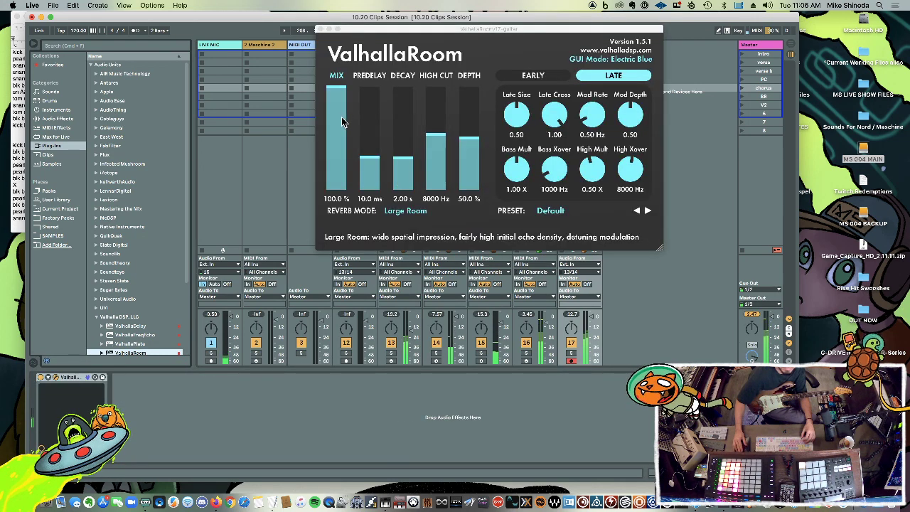
Set the guitar's ValhallaRoom to 43.3 % mix, 3.13 s decay, 2300 Hz high cut and 63.6 % depth, and close its window
left_click_drag(337, 117, 337, 132)
left_click_drag(401, 156, 437, 181)
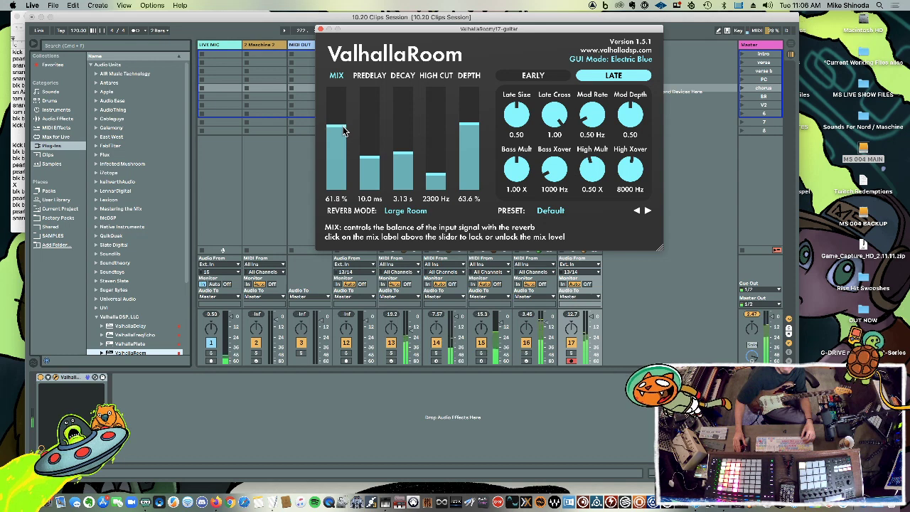
left_click_drag(341, 126, 342, 147)
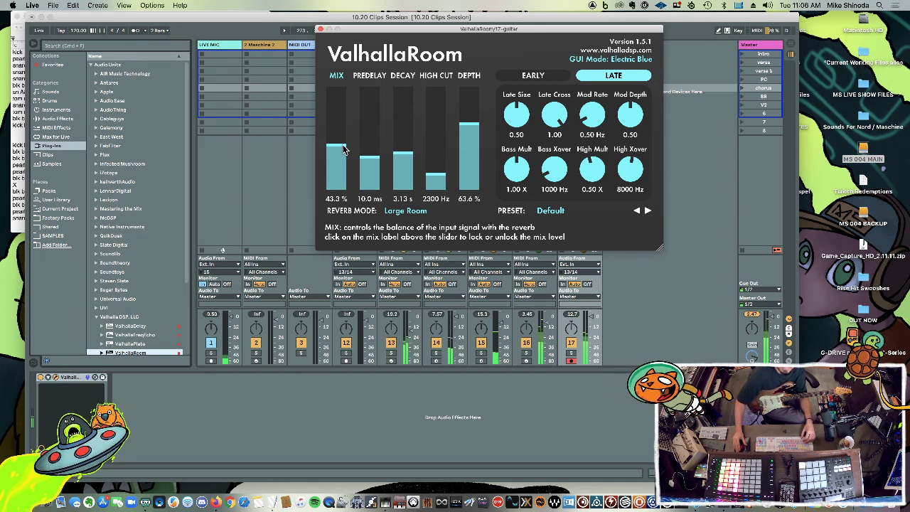
left_click(320, 30)
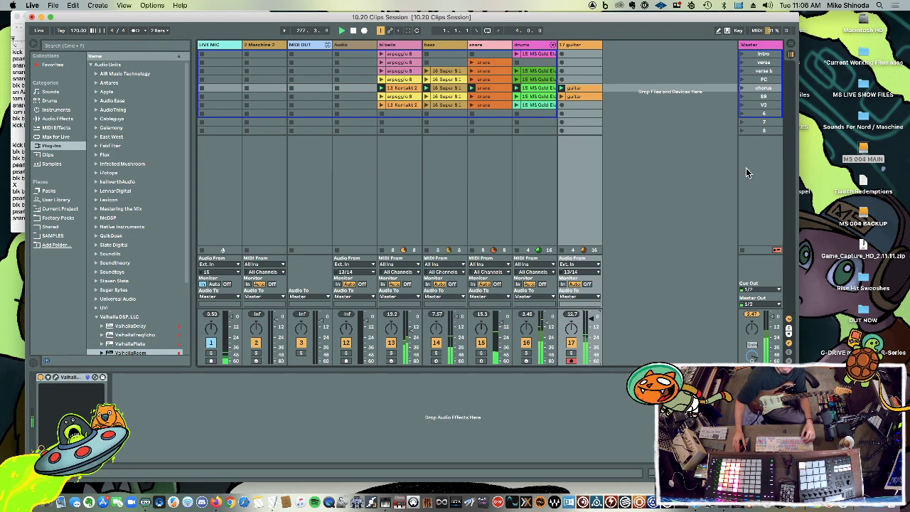
Launch the BR and V2 scenes in turn and place a copy of the PC scene below V2
left_click(743, 98)
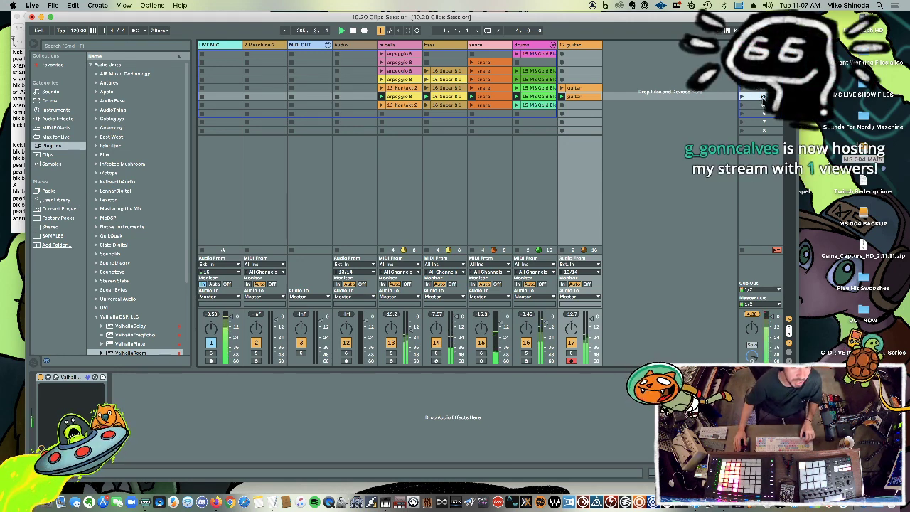
left_click(743, 105)
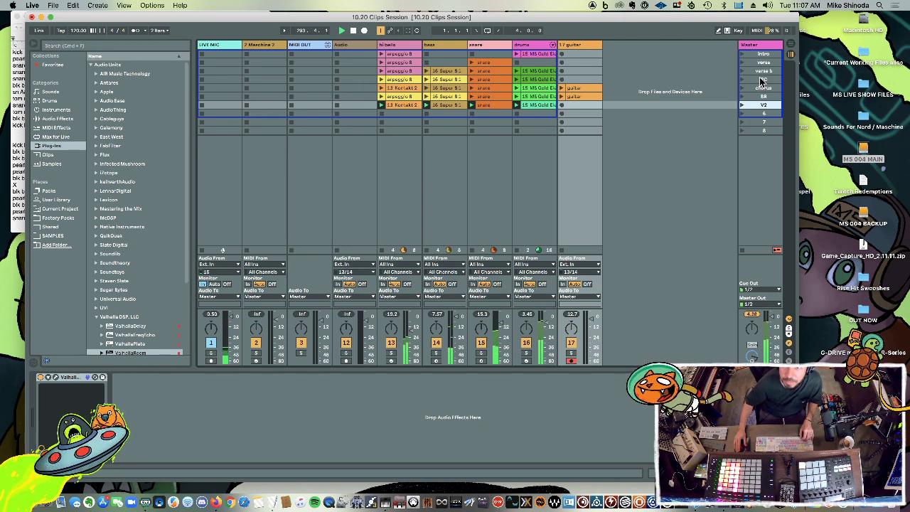
left_click_drag(760, 80, 762, 114)
Replace the drums clip in the copied PC scene with V2's drums clip, and play that scene into the chorus
left_click(541, 113)
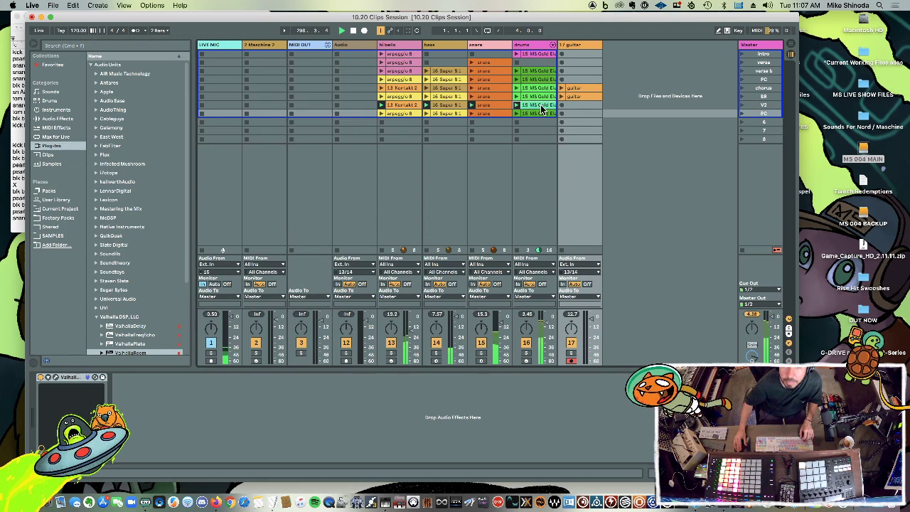
left_click(539, 113)
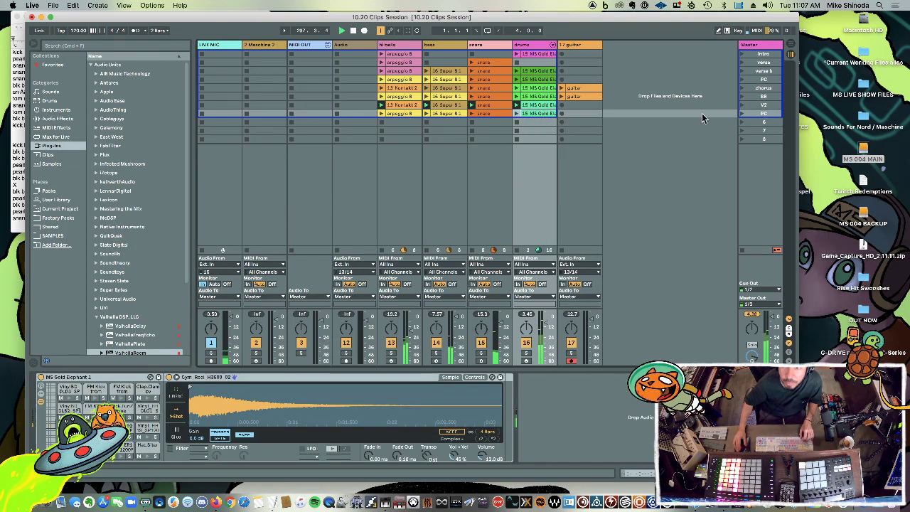
left_click(741, 113)
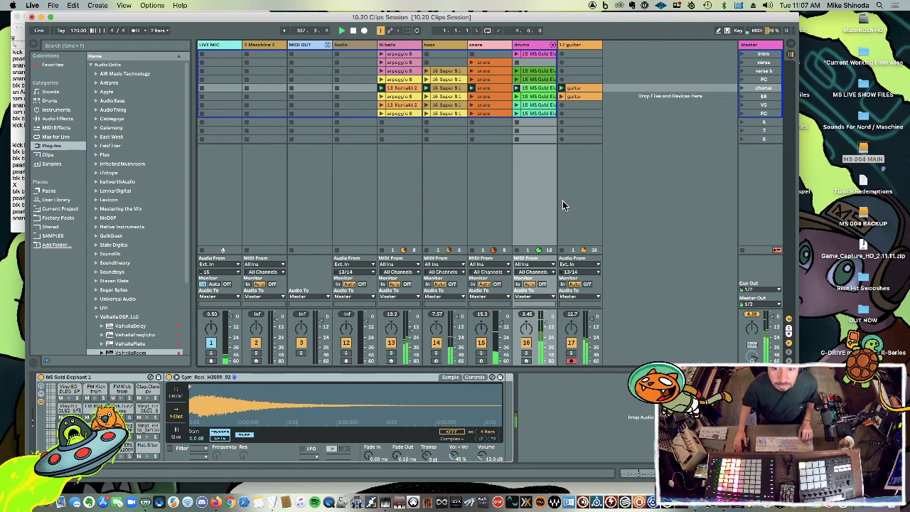
Unfold the drums rack into its individual chains, solo the G1 chain briefly and pan it slightly right
left_click(552, 44)
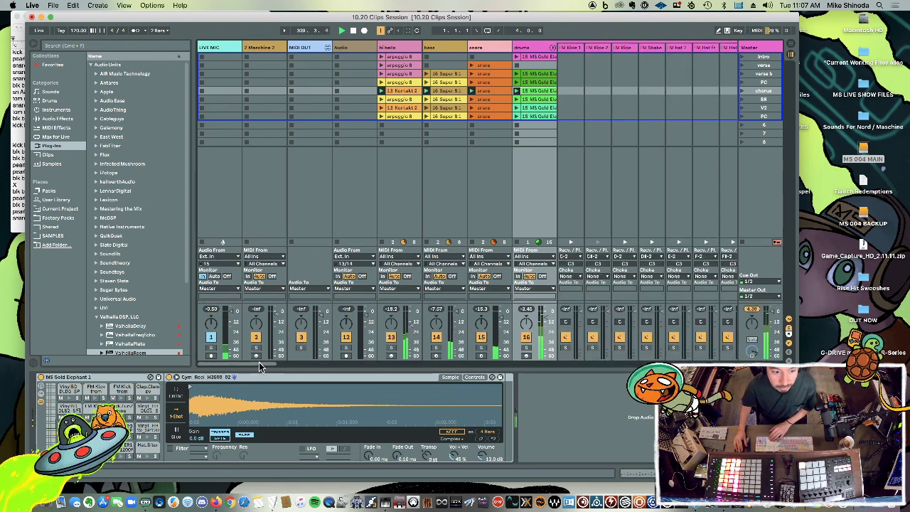
left_click_drag(263, 364, 376, 361)
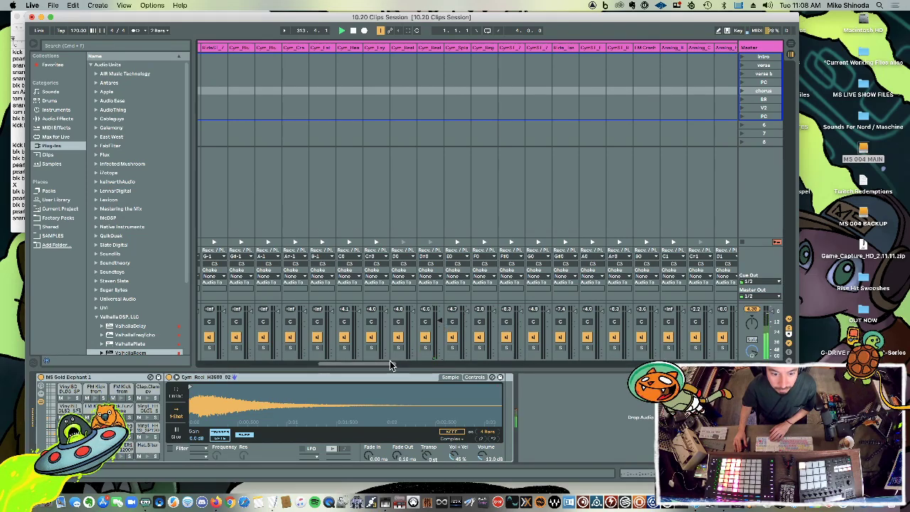
left_click_drag(389, 363, 451, 362)
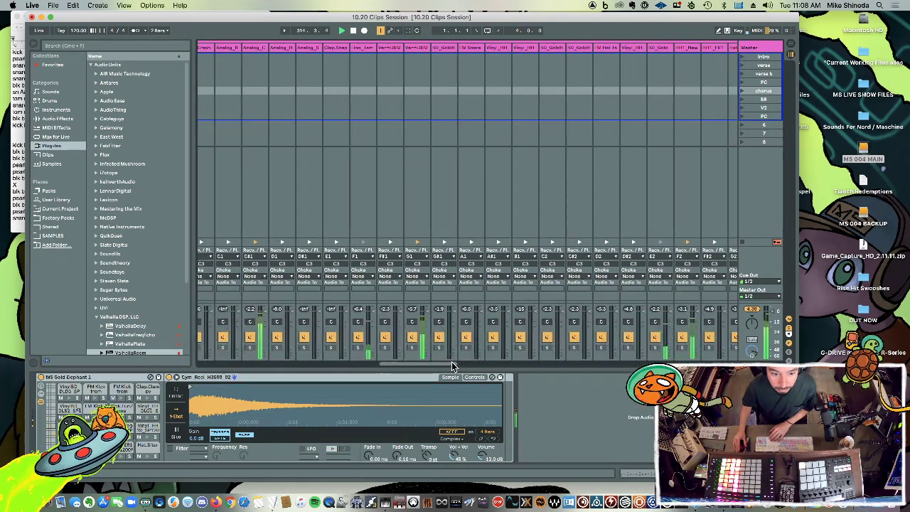
left_click(409, 348)
left_click(409, 348)
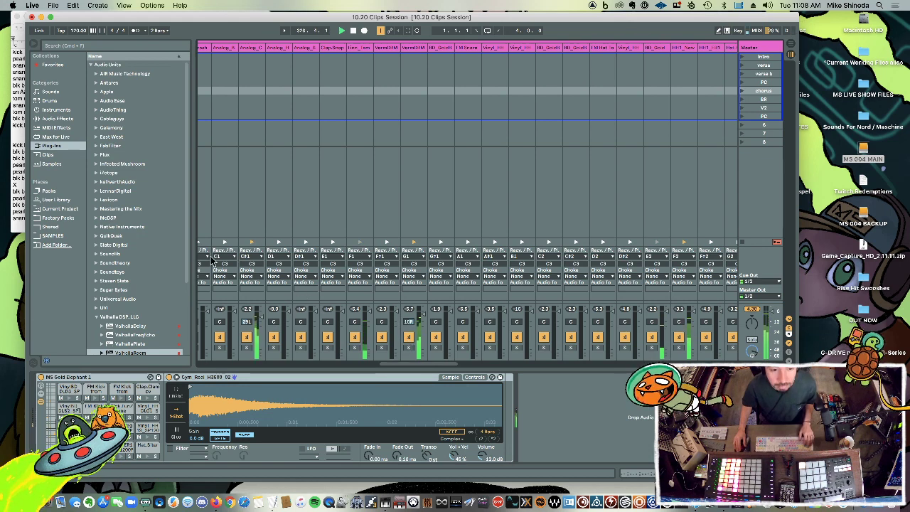
Pan the analog clap chain (C#1) to the left and add the ValhallaPlate reverb to it
left_click_drag(247, 323, 248, 339)
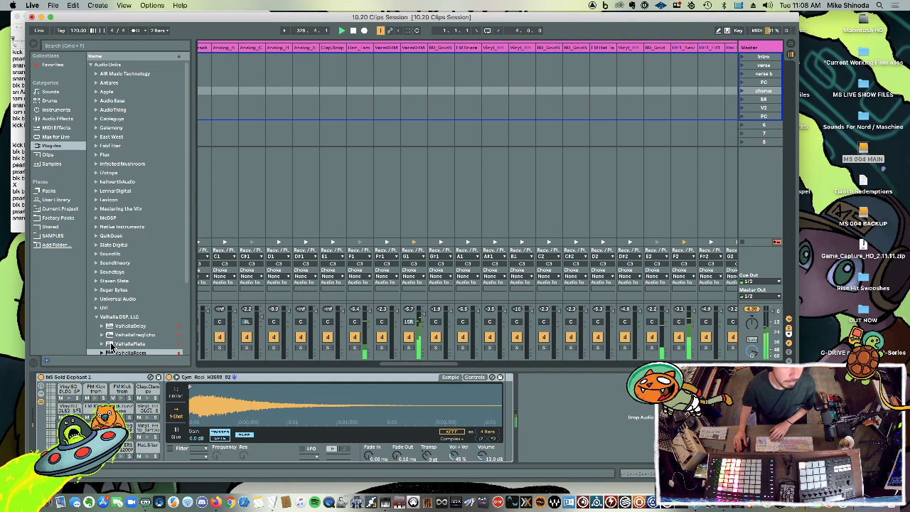
left_click_drag(110, 346, 254, 48)
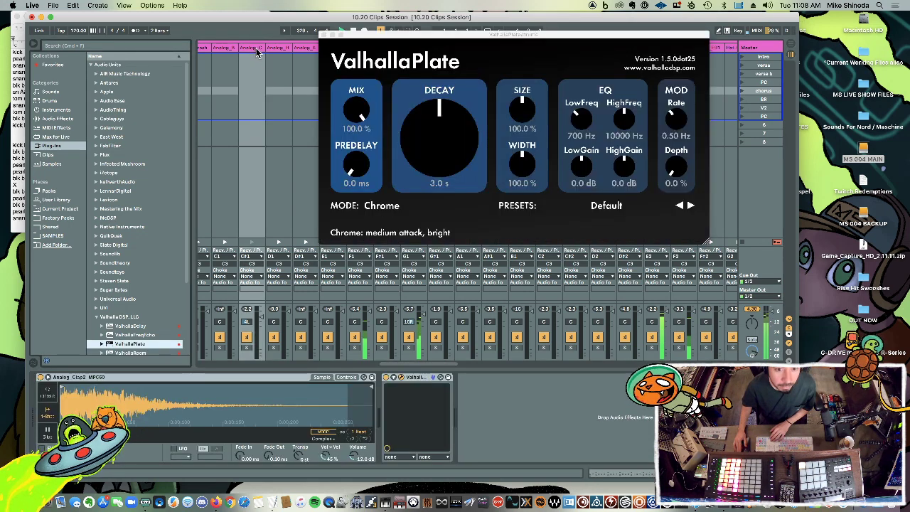
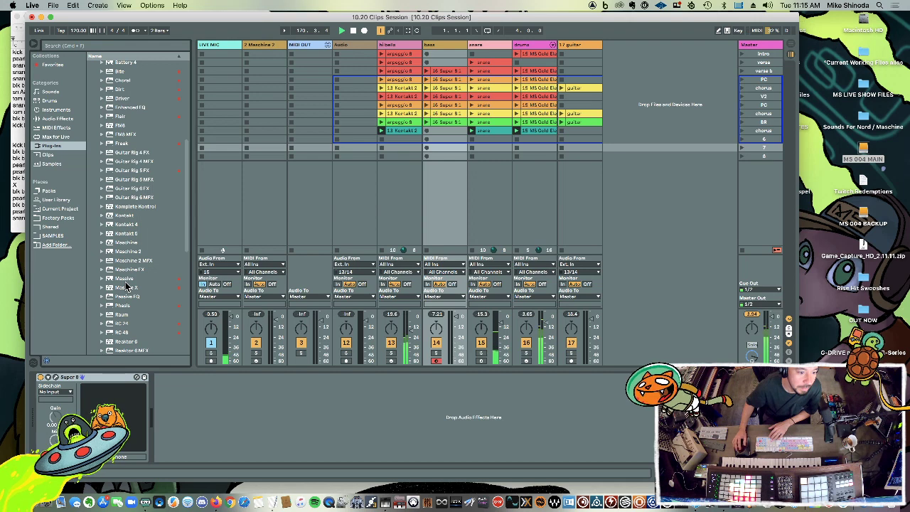
Find the UVIWorkstation plug-in in the UVI folder and load it on a new MIDI track beside the guitar
scroll(128, 289, "down", 2)
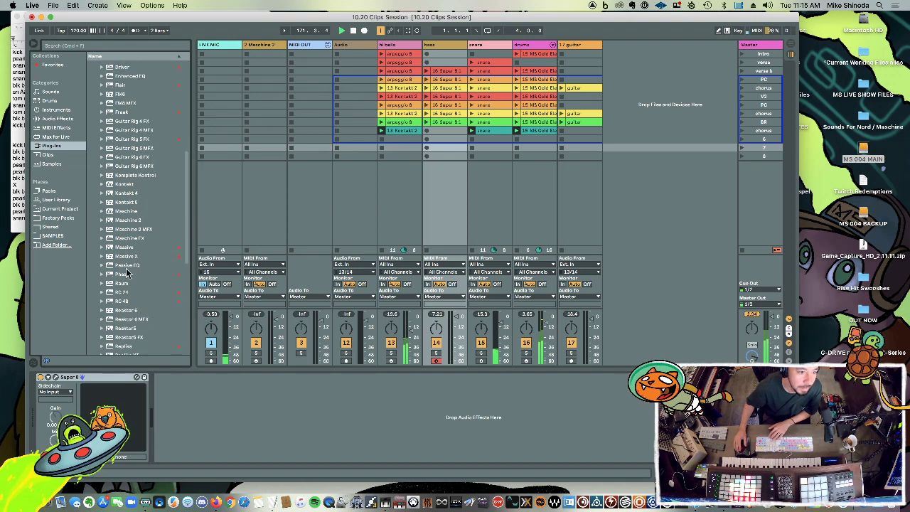
scroll(110, 260, "up", 3)
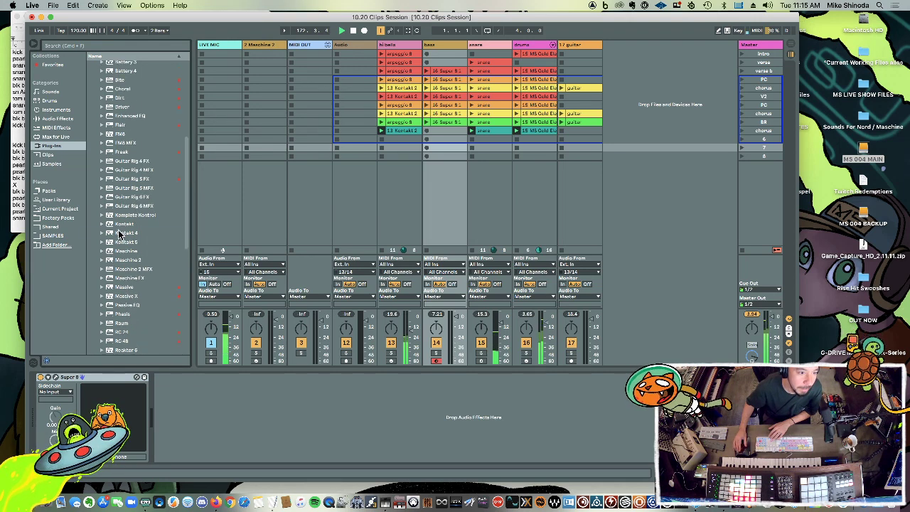
left_click(119, 233)
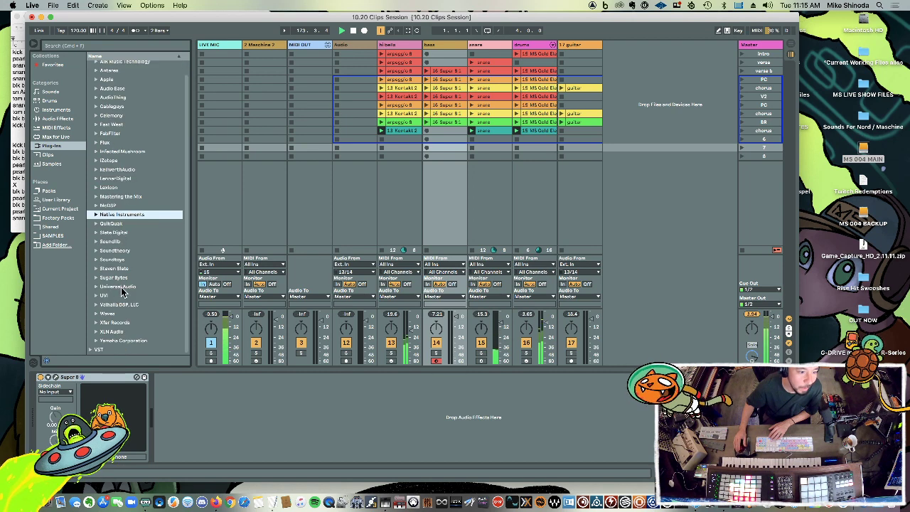
left_click(116, 296)
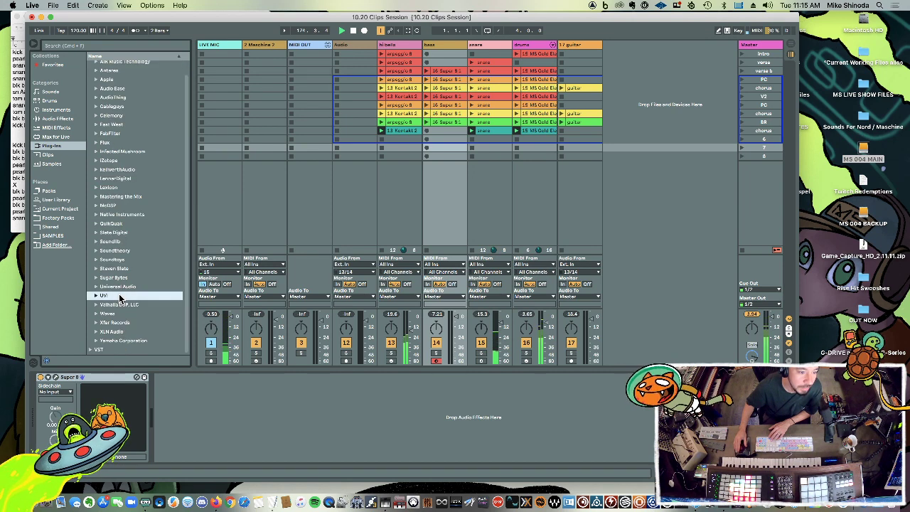
left_click(114, 304)
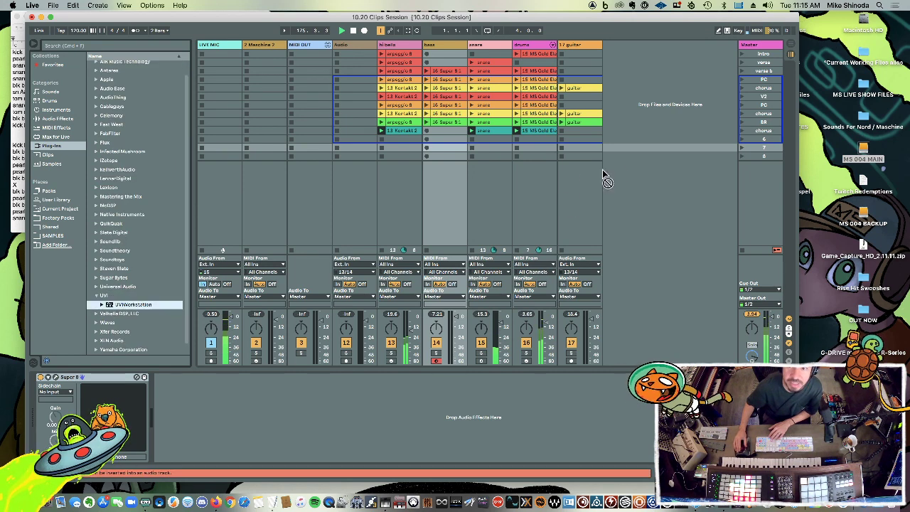
left_click_drag(618, 163, 619, 163)
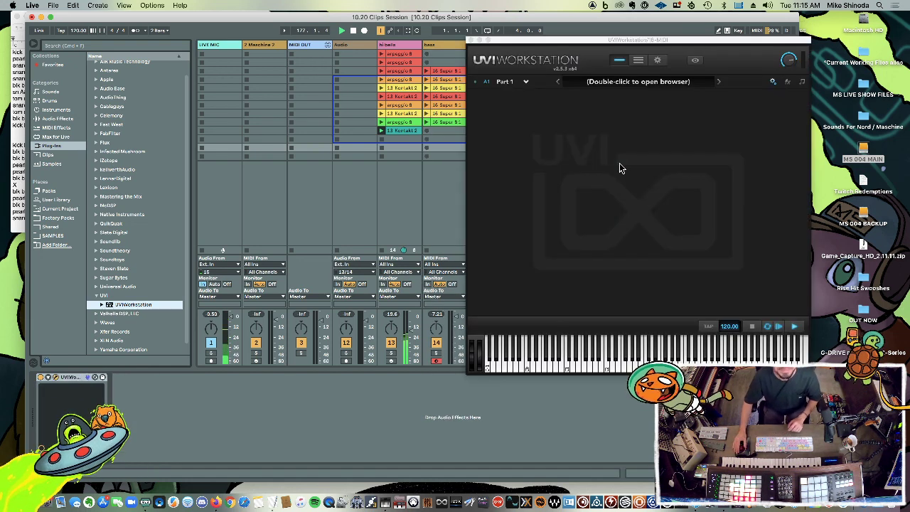
Load the Bassmati preset from the VV_Kroma soundbank's Bass category into UVIWorkstation and close its window
left_click(624, 83)
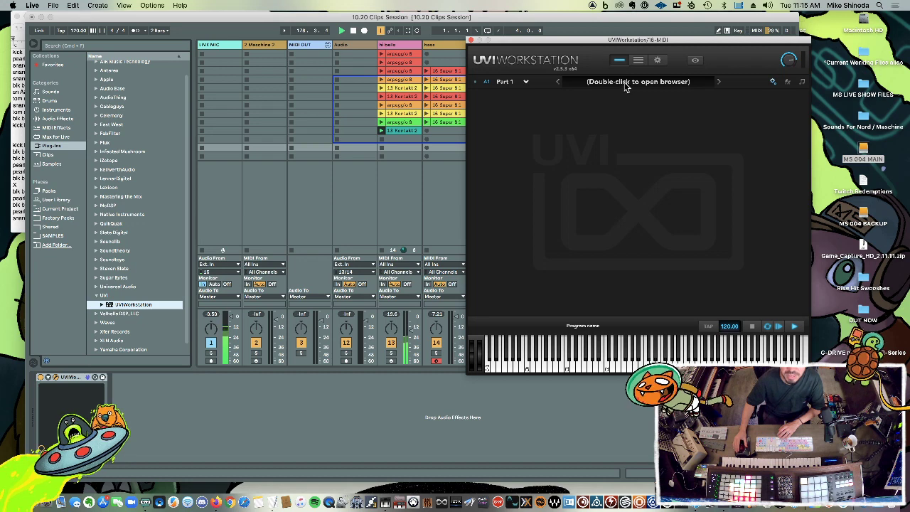
double_click(634, 84)
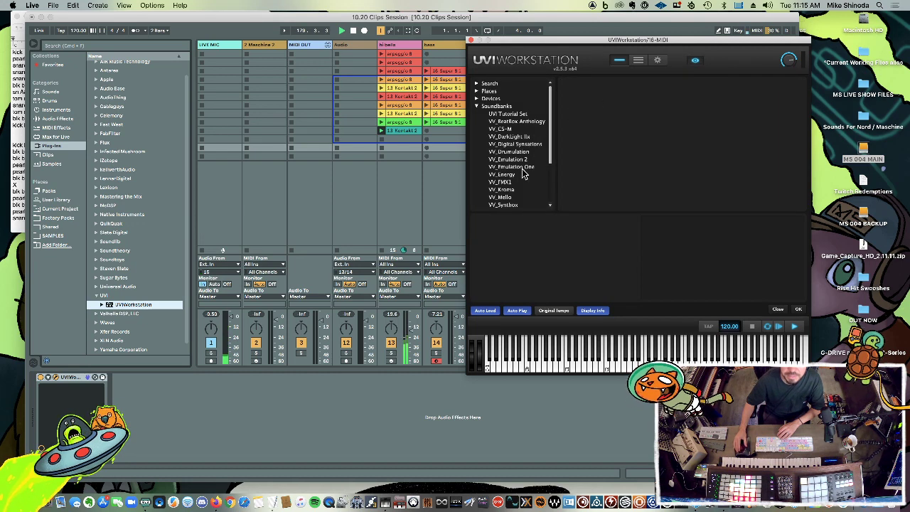
left_click(504, 190)
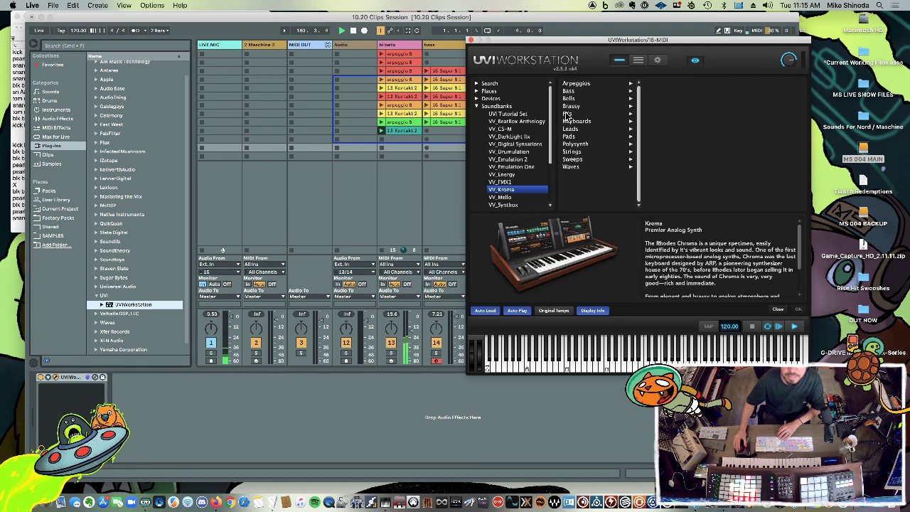
left_click(575, 91)
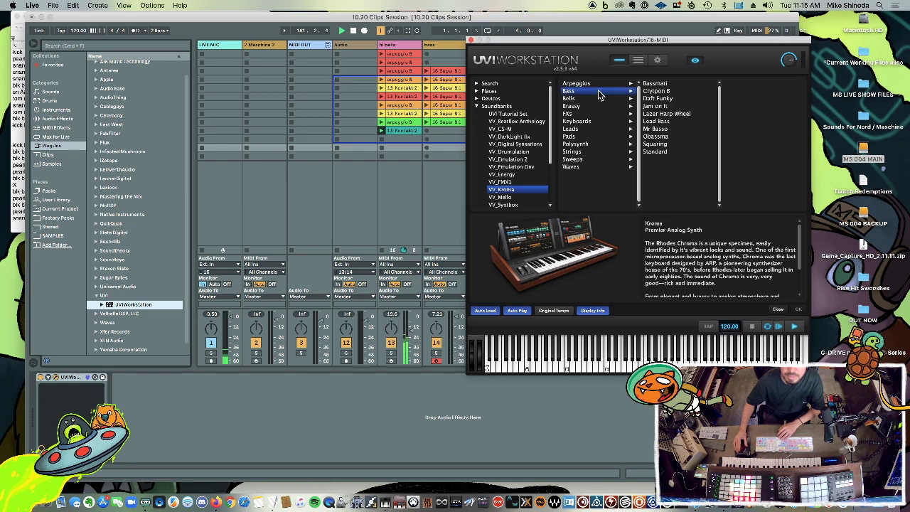
left_click(651, 85)
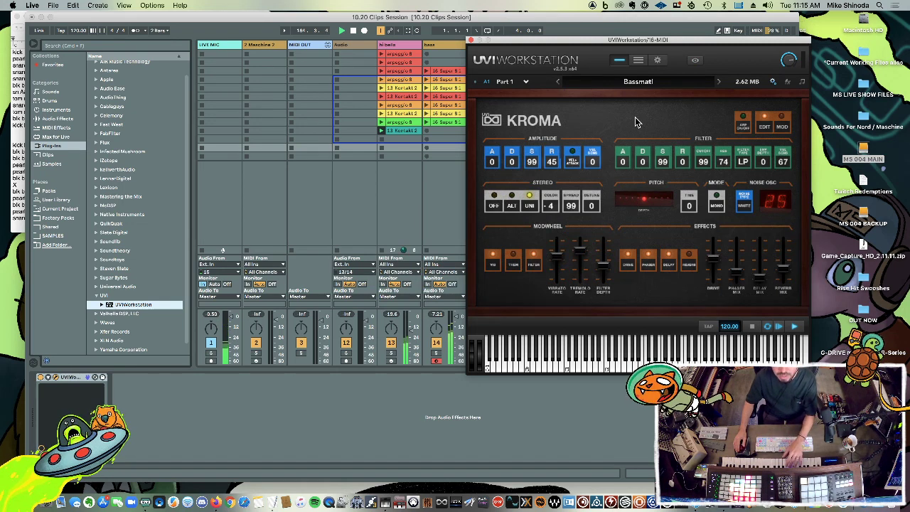
left_click(470, 40)
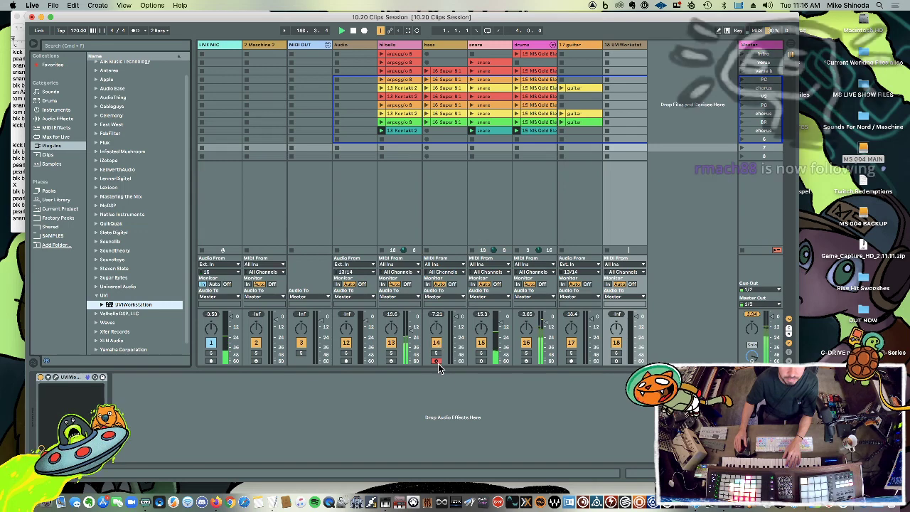
Disarm the bass track and arm the UVIWorkstation track for recording
left_click(436, 360)
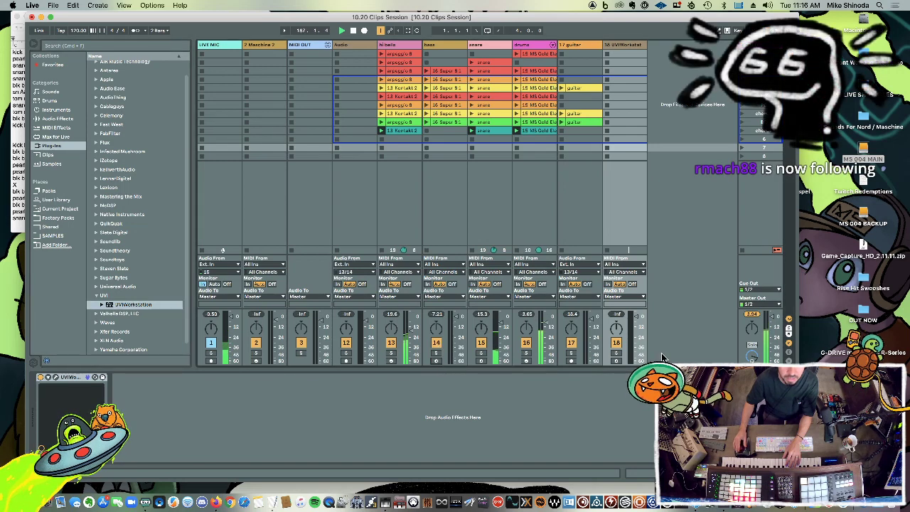
left_click(616, 361)
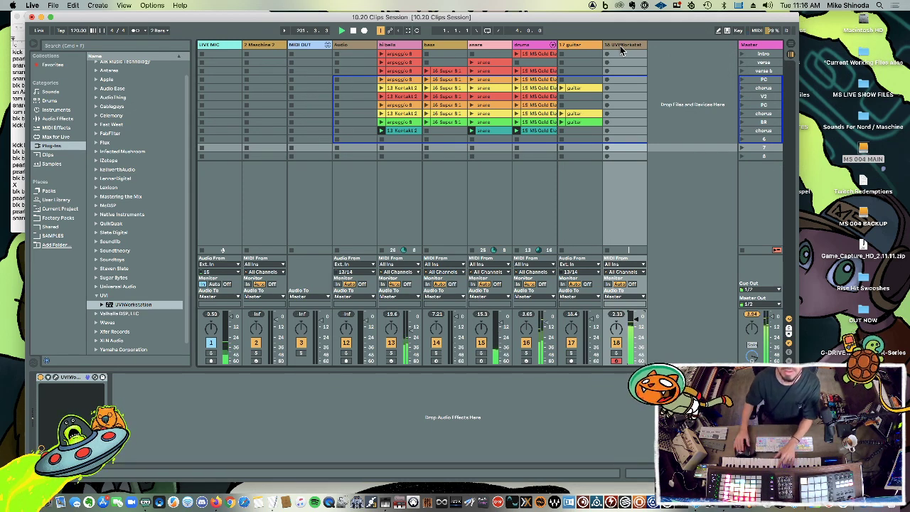
Reopen UVIWorkstation, step through the Kroma bass presets past Crytpon B to Daft Funky, and close its window
left_click(58, 377)
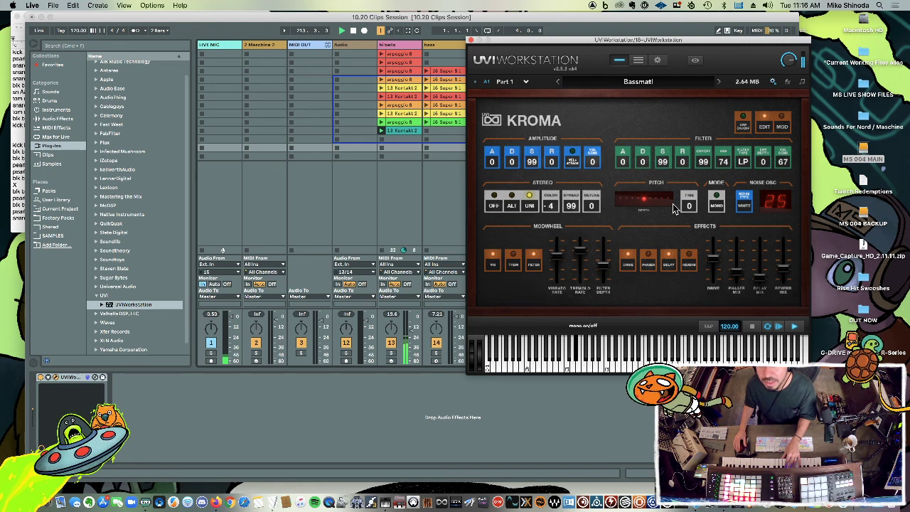
mouse_move(665, 202)
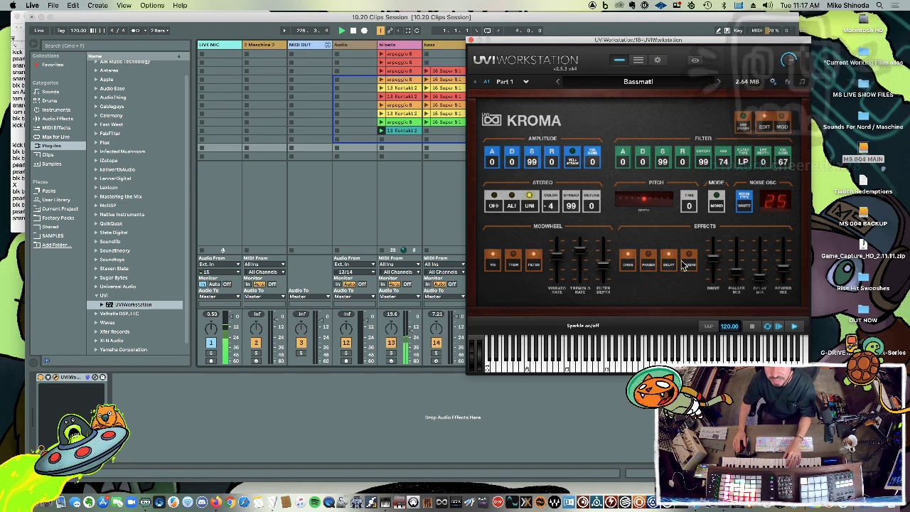
mouse_move(600, 272)
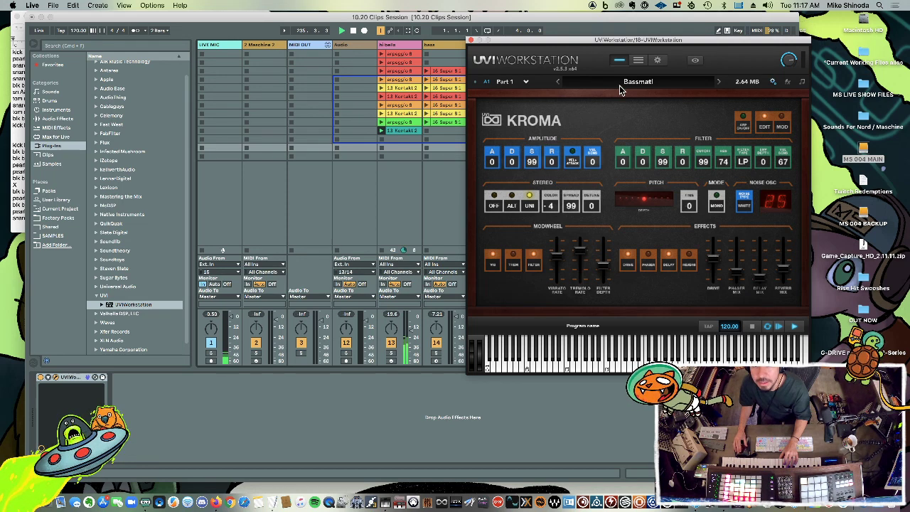
left_click(718, 81)
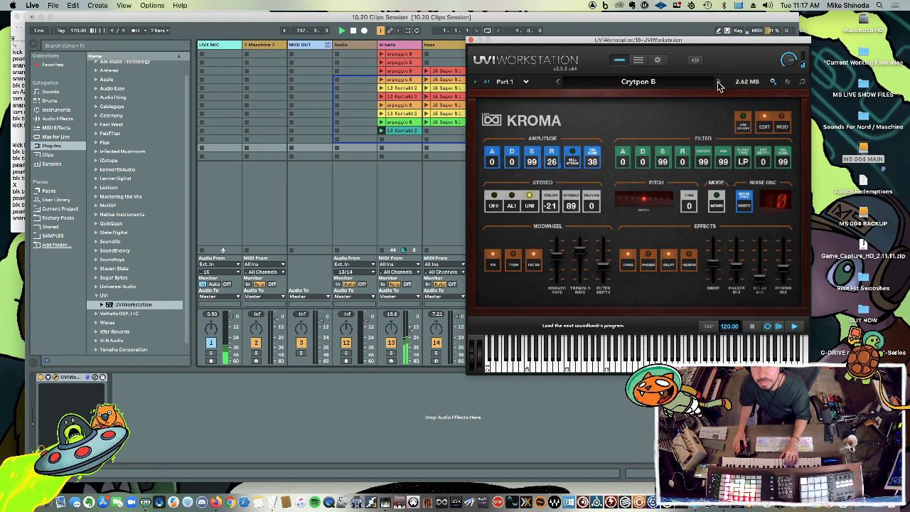
left_click(718, 81)
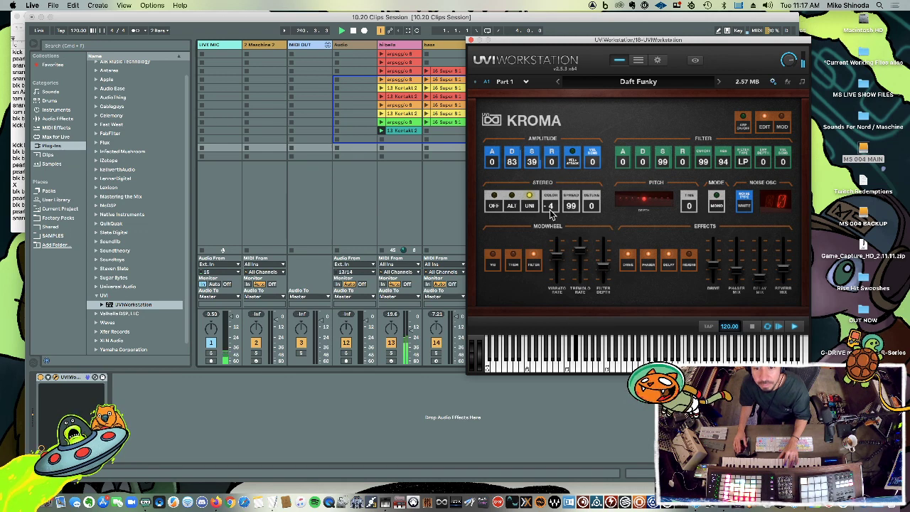
mouse_move(551, 290)
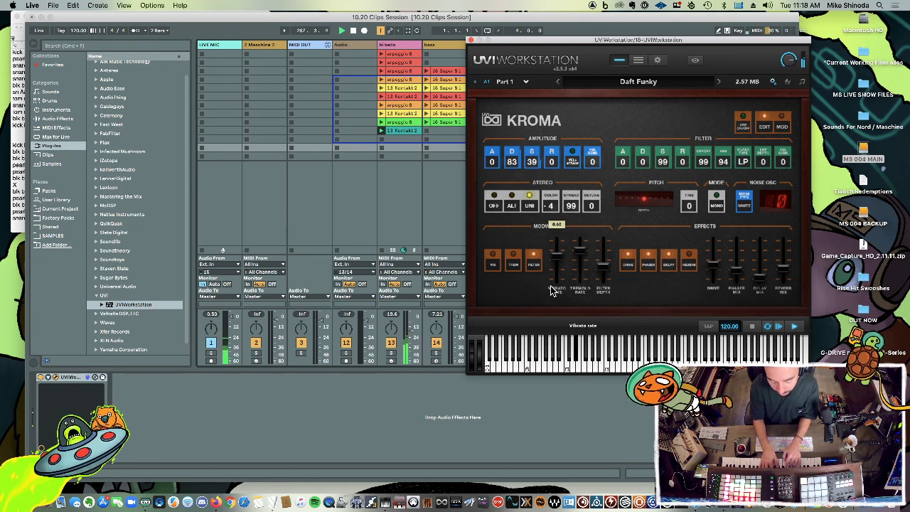
left_click(469, 42)
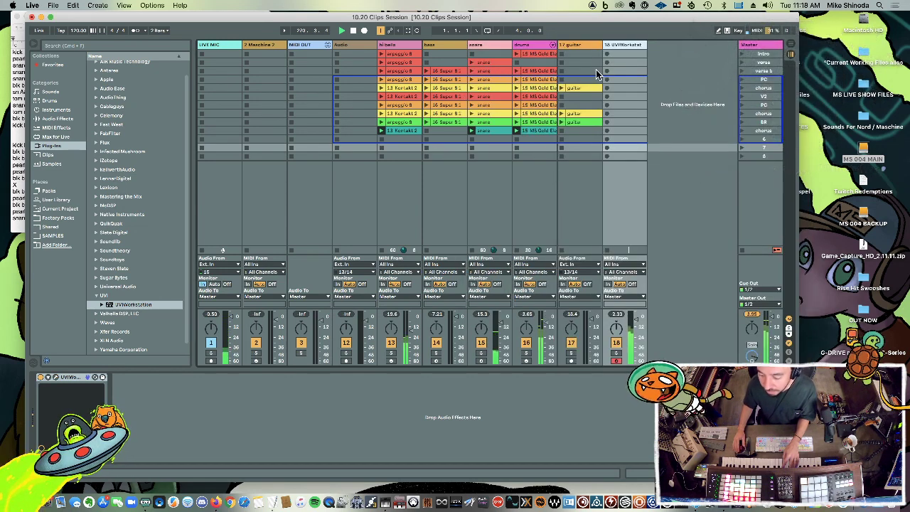
Record a UVIWorkstation bass clip in the last chorus scene and shorten its loop to four bars
left_click(607, 131)
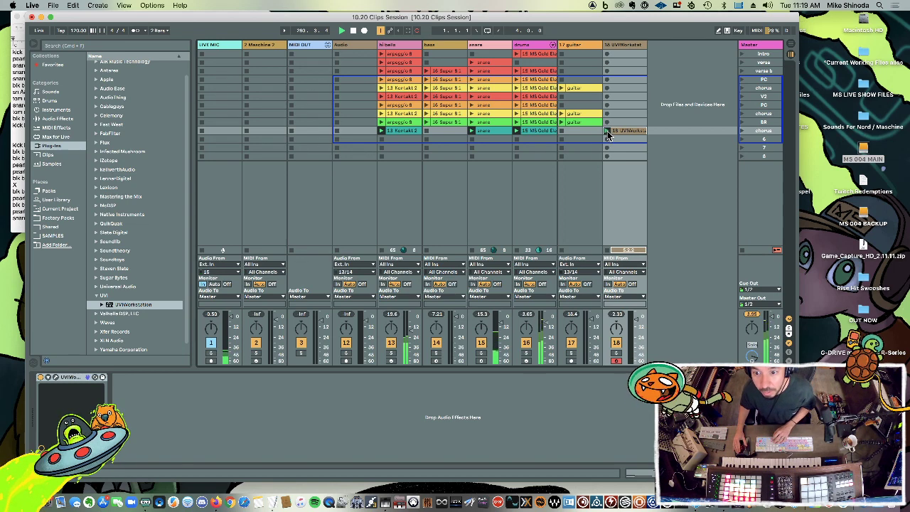
double_click(625, 130)
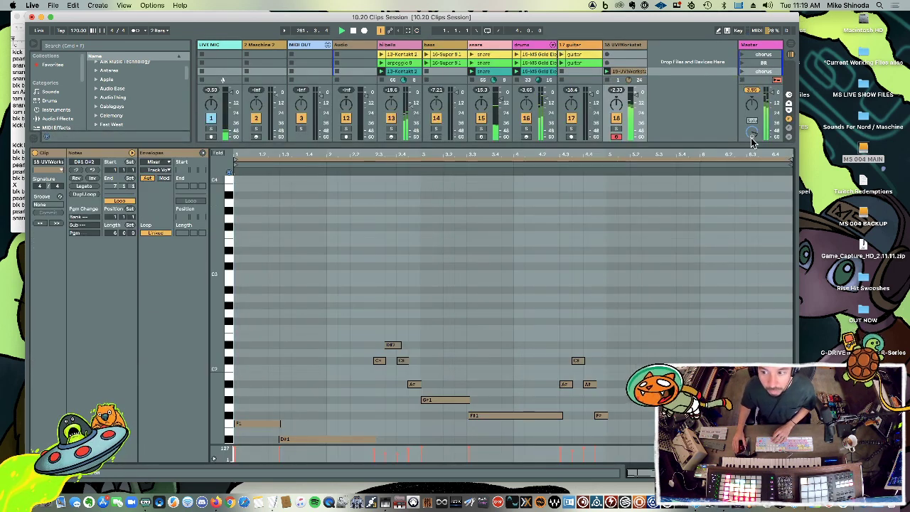
left_click_drag(792, 159, 601, 161)
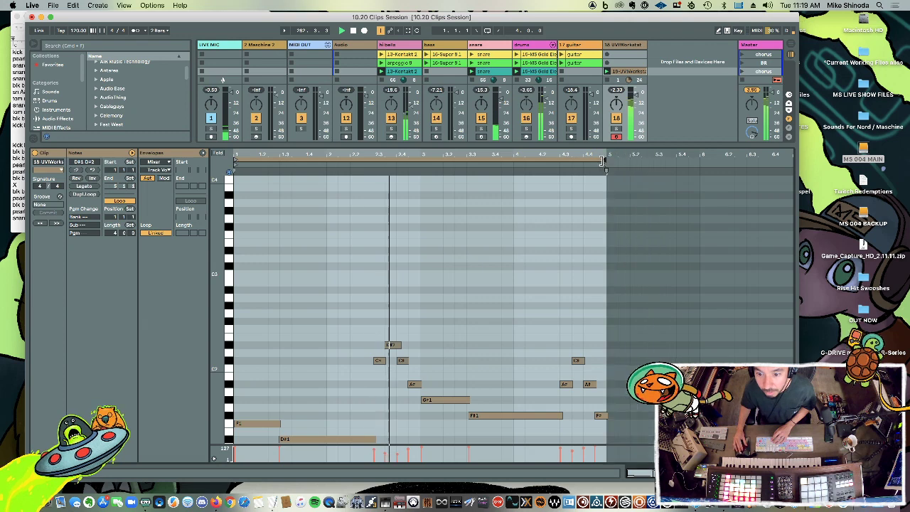
Quantize all notes of the recorded UVIWorkstation clip through the quantize settings and clear the note selection
left_click(536, 292)
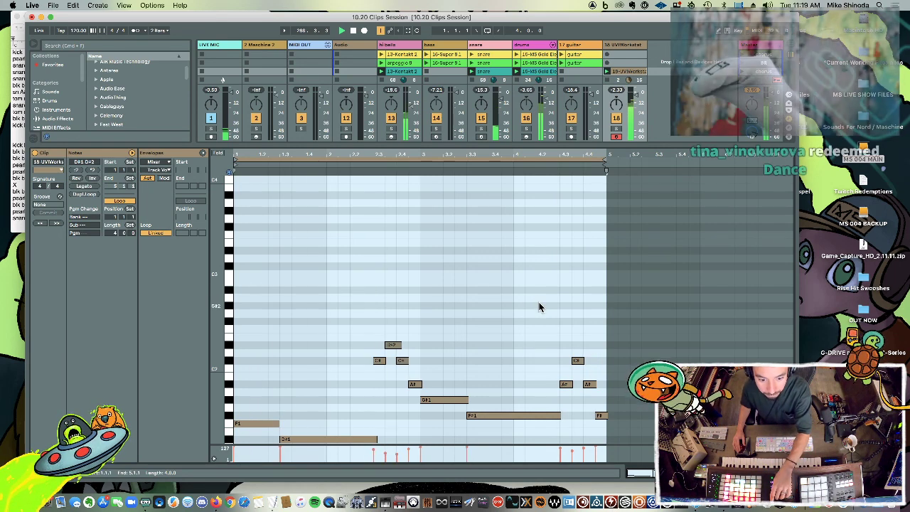
right_click(538, 304)
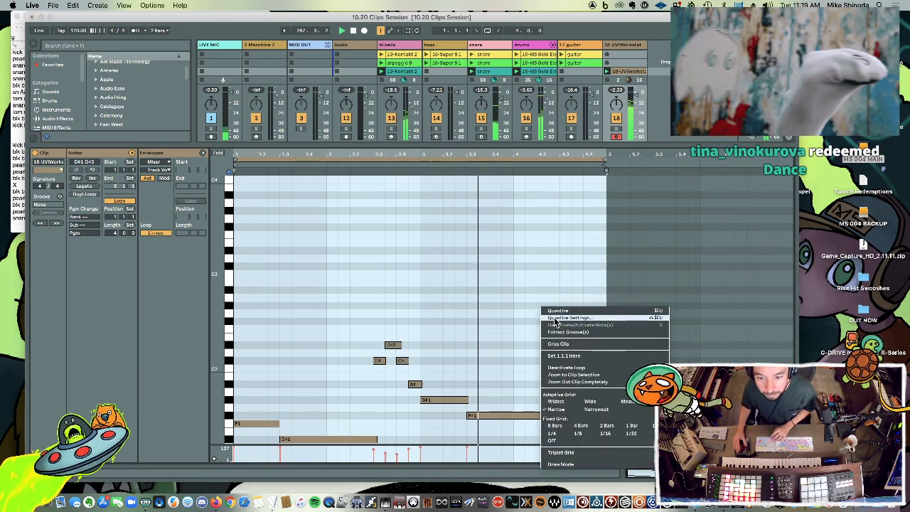
left_click(554, 317)
left_click(398, 265)
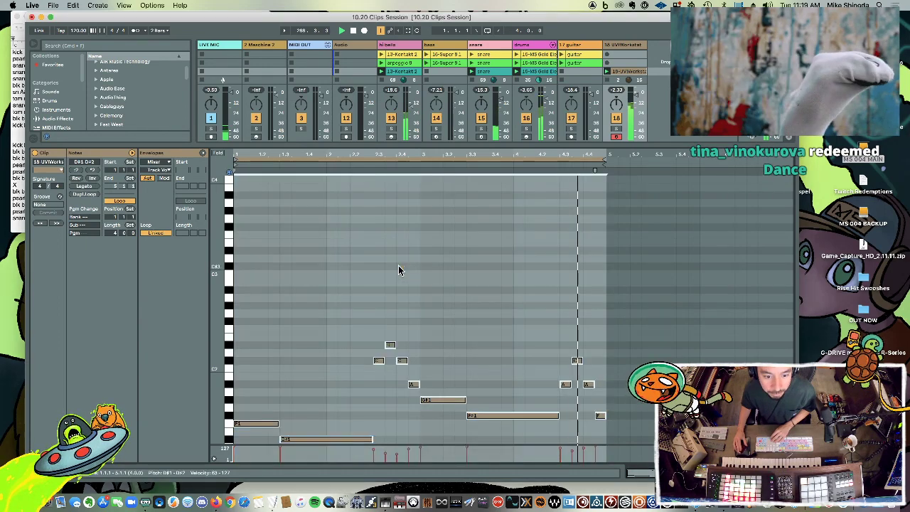
left_click(398, 270)
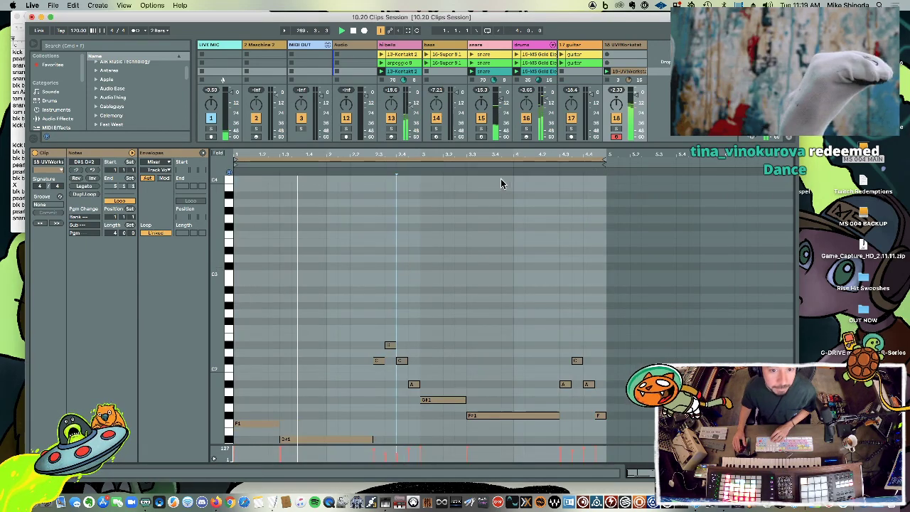
Shrink the note editor to show the full session grid and duplicate the outro scene directly below the original
left_click_drag(510, 147, 513, 373)
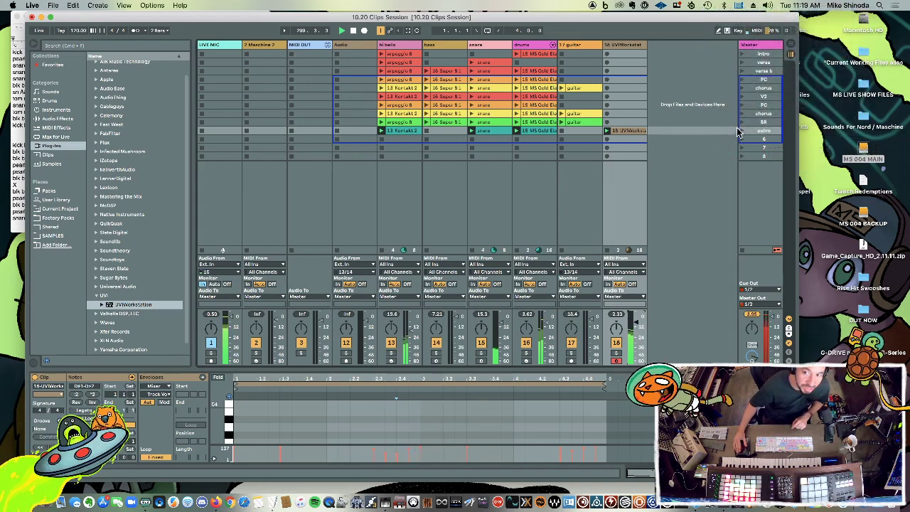
left_click(742, 123)
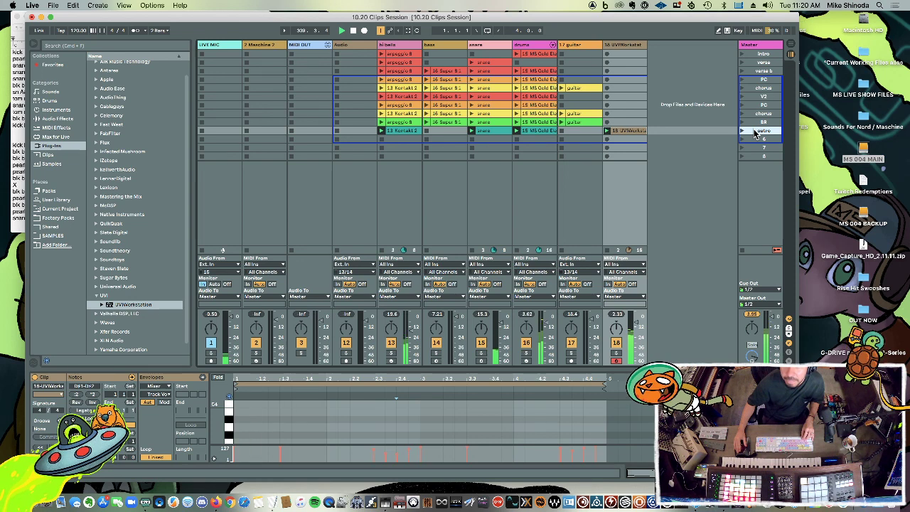
left_click_drag(756, 133, 758, 142)
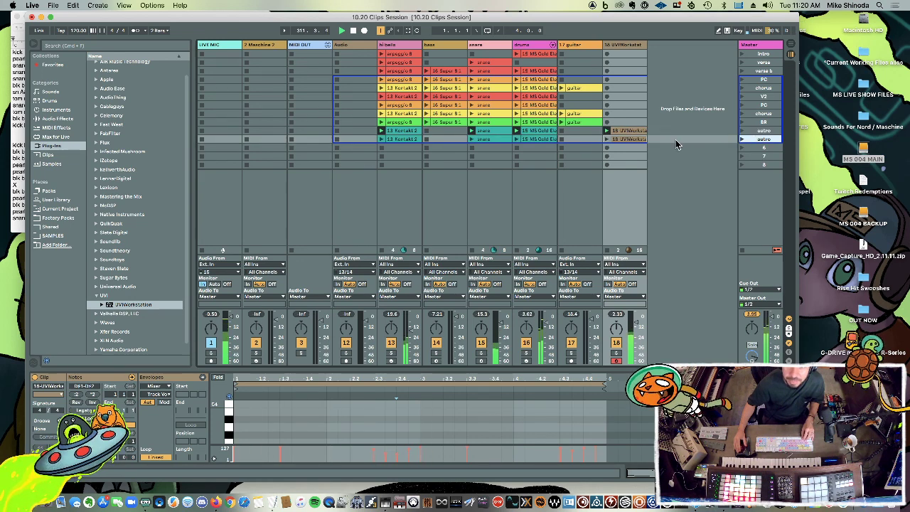
Arm the bass track, record a bass clip into the duplicated outro scene and quantize all its notes
left_click(437, 137)
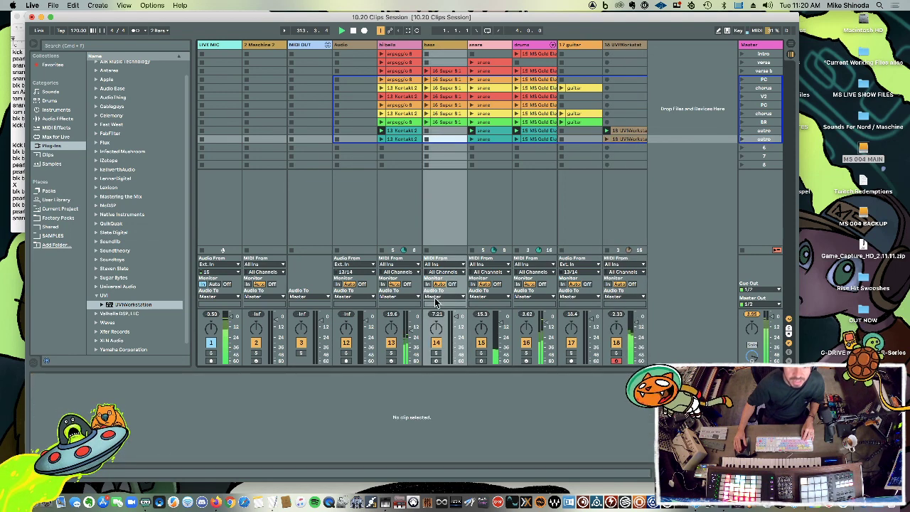
left_click(436, 360)
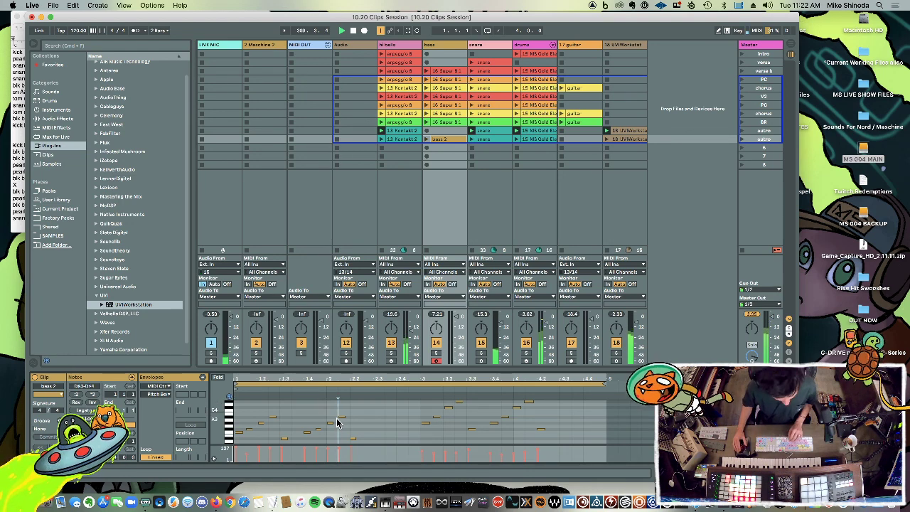
key("super+a")
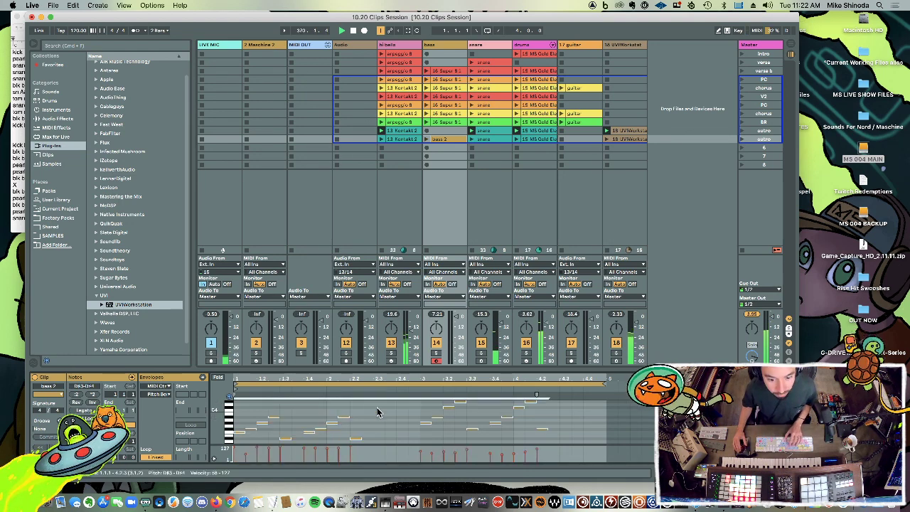
Audition the second outro scene with its new bass clip and raise the bass track's volume to -0.09
left_click(741, 140)
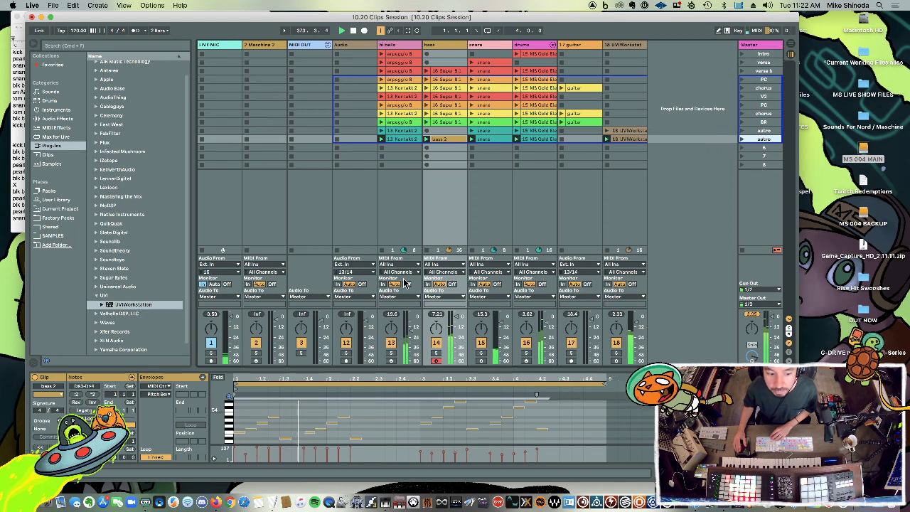
left_click(273, 431)
key("super+a")
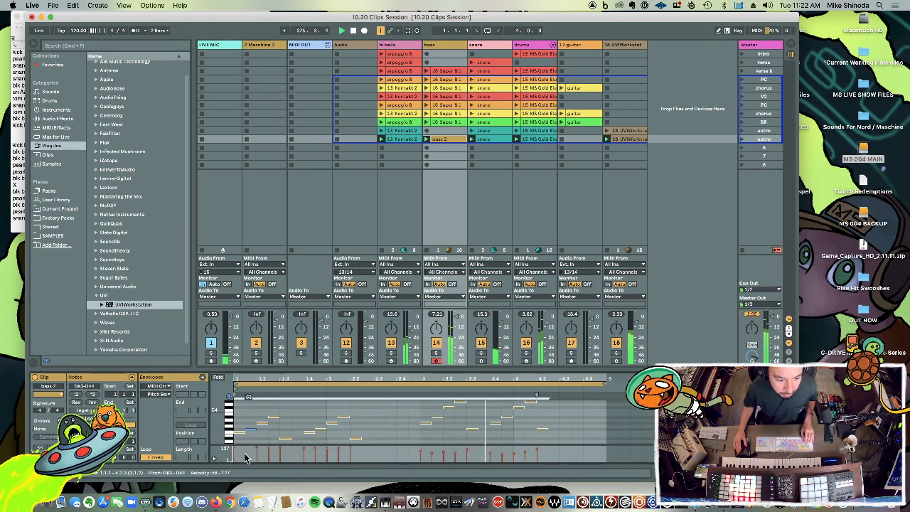
left_click(580, 424)
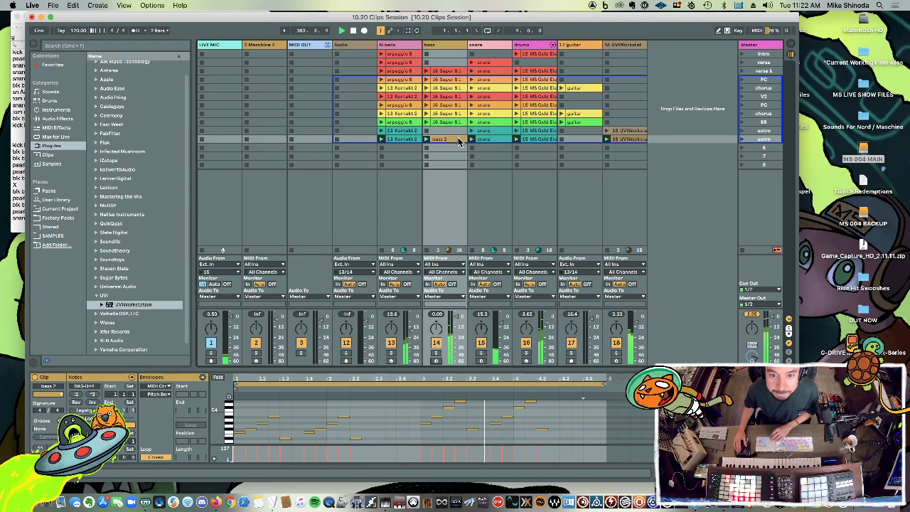
Arm the drums track, overdub extra hits into the second outro scene's drum clip and recolour that clip light blue
left_click(538, 142)
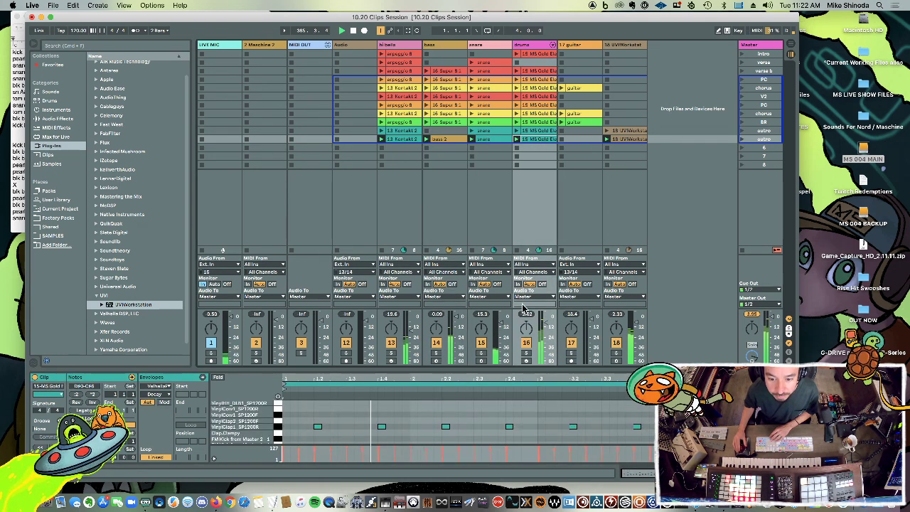
left_click(526, 361)
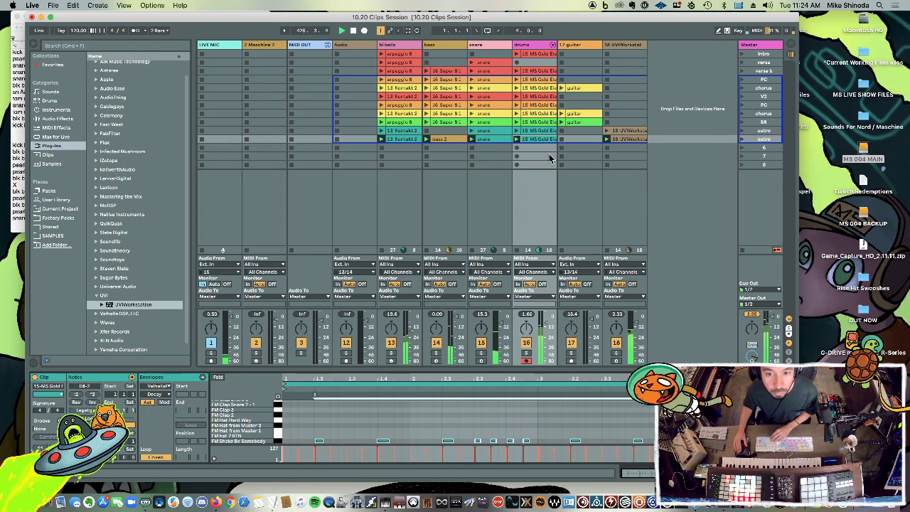
right_click(539, 137)
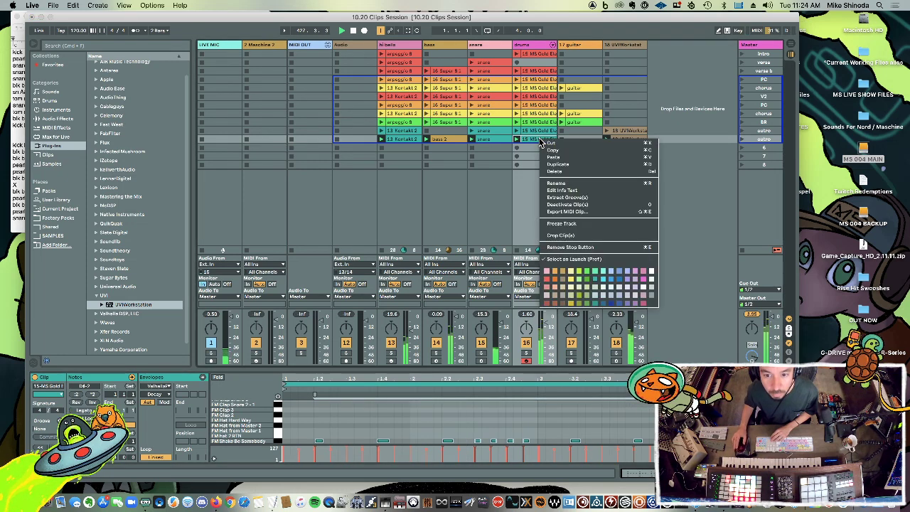
left_click(606, 282)
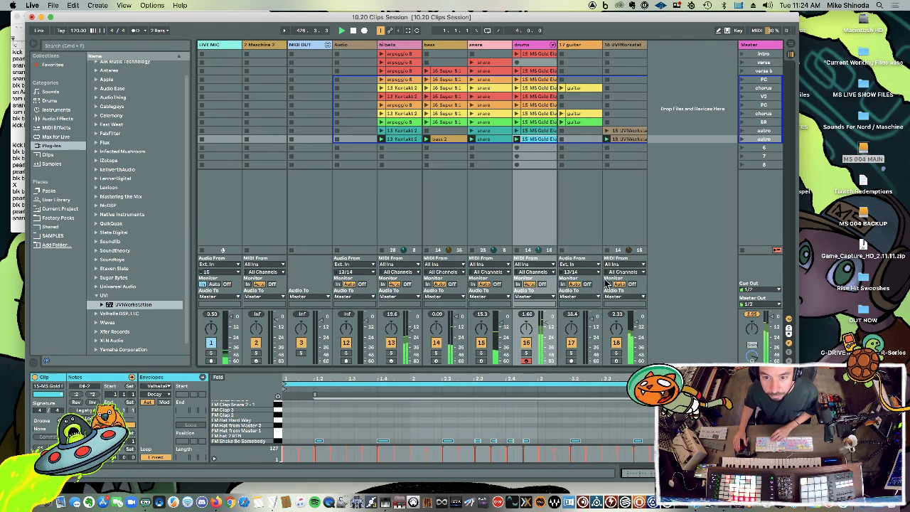
left_click(688, 179)
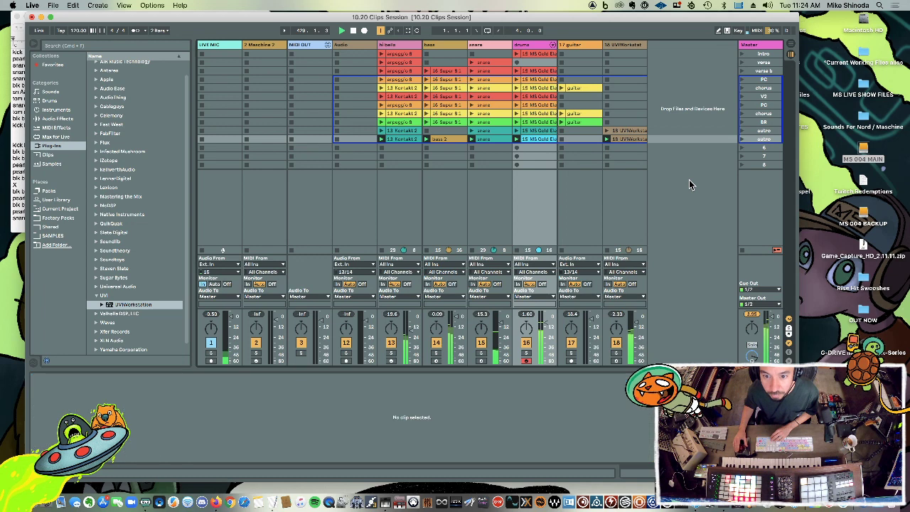
Duplicate the second outro scene and delete the drum clip from the new copy
left_click(763, 138)
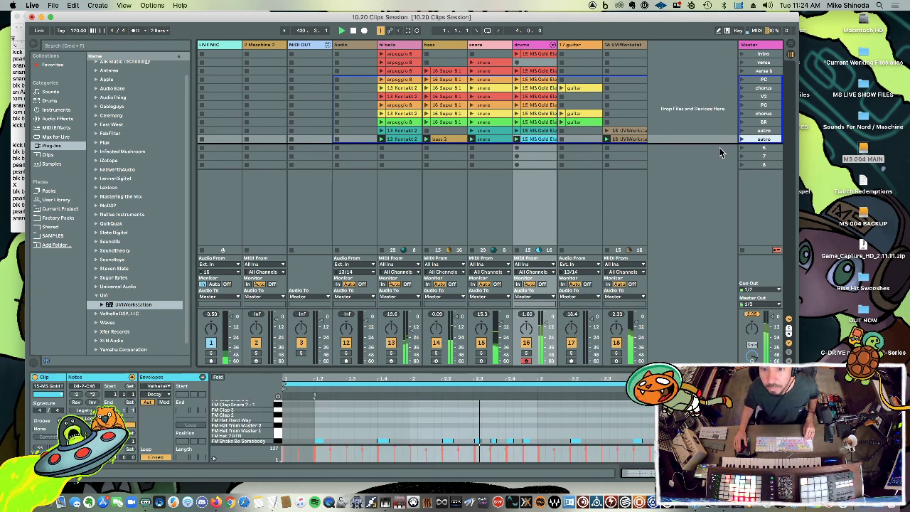
key("super+d")
right_click(533, 149)
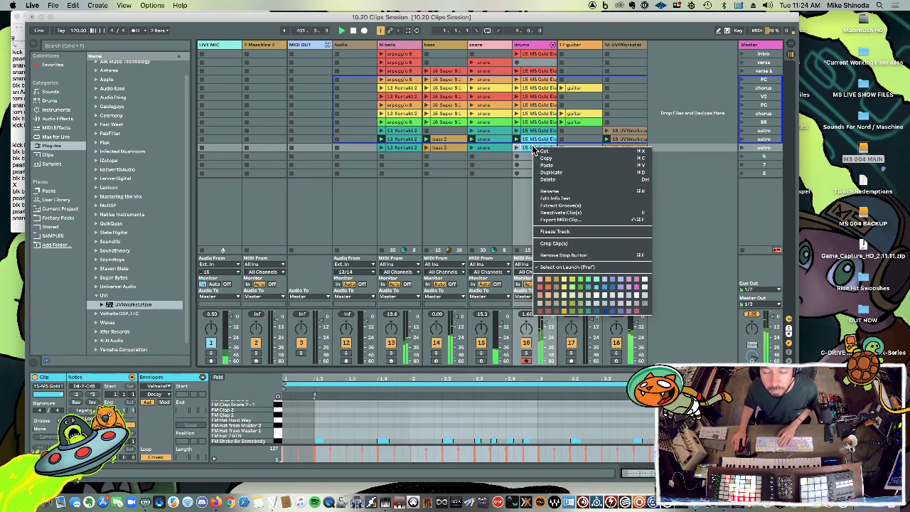
left_click(543, 179)
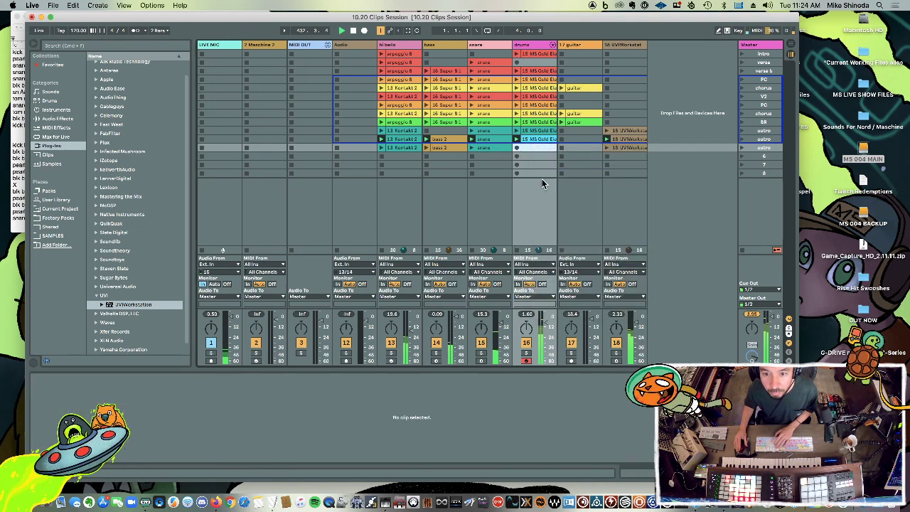
Delete the snare clip from the third outro scene and launch that scene
right_click(472, 149)
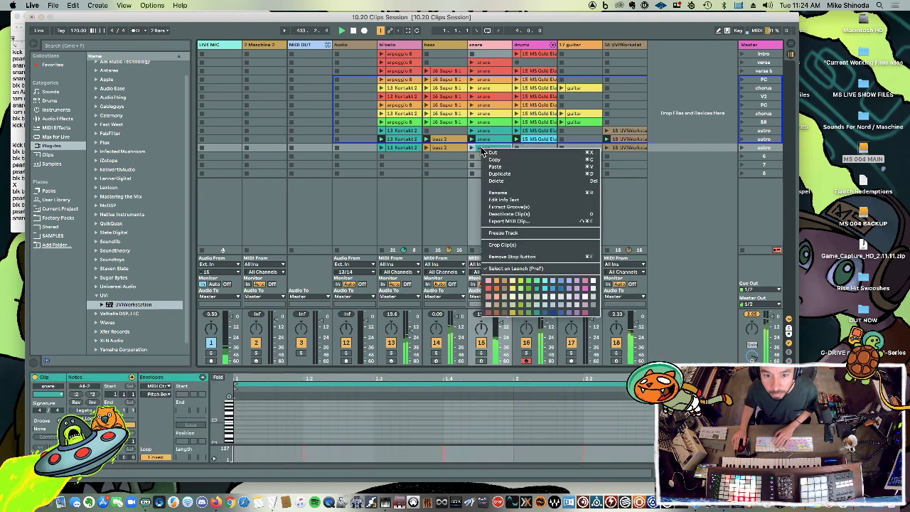
left_click(497, 181)
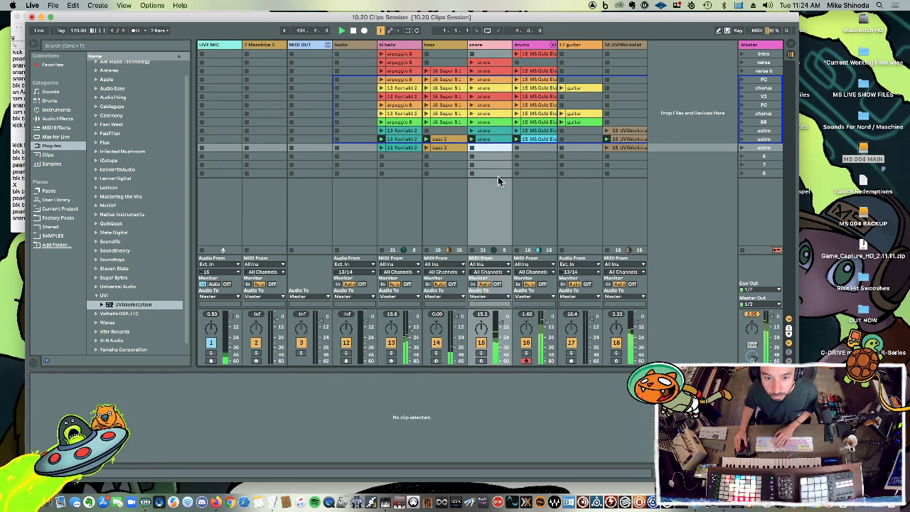
left_click(741, 149)
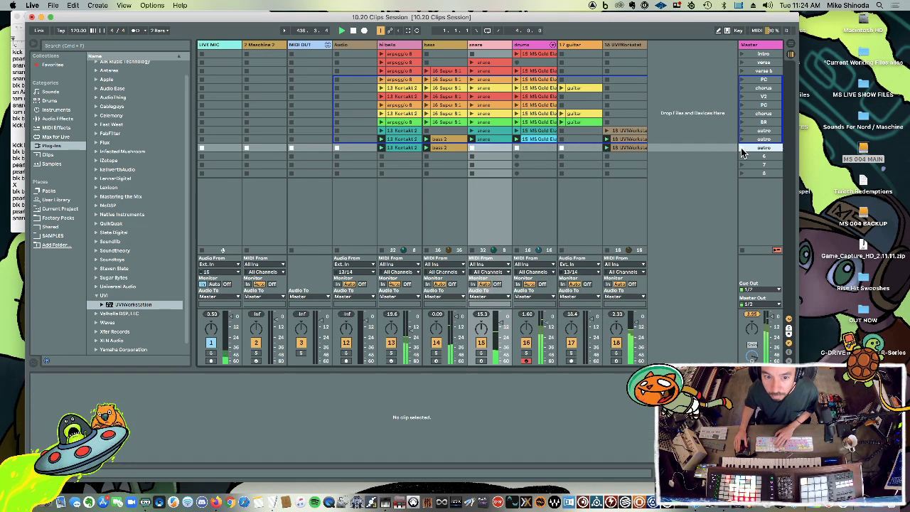